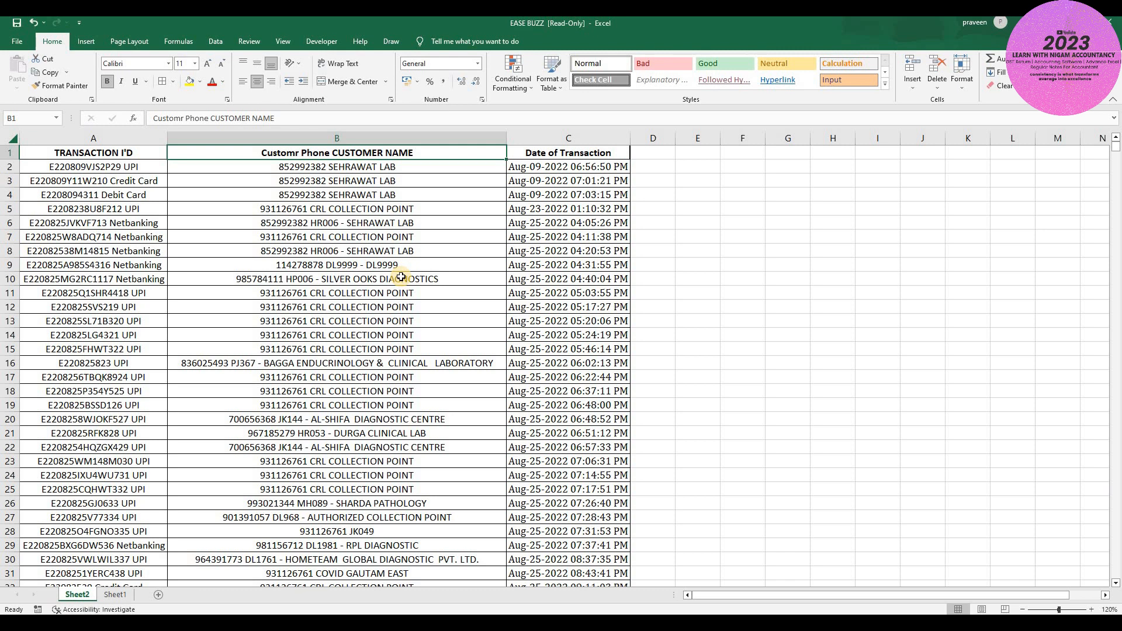
# - Inspect the combined ID/payment, phone/name and date values in the first data row
pyautogui.click(88, 167)
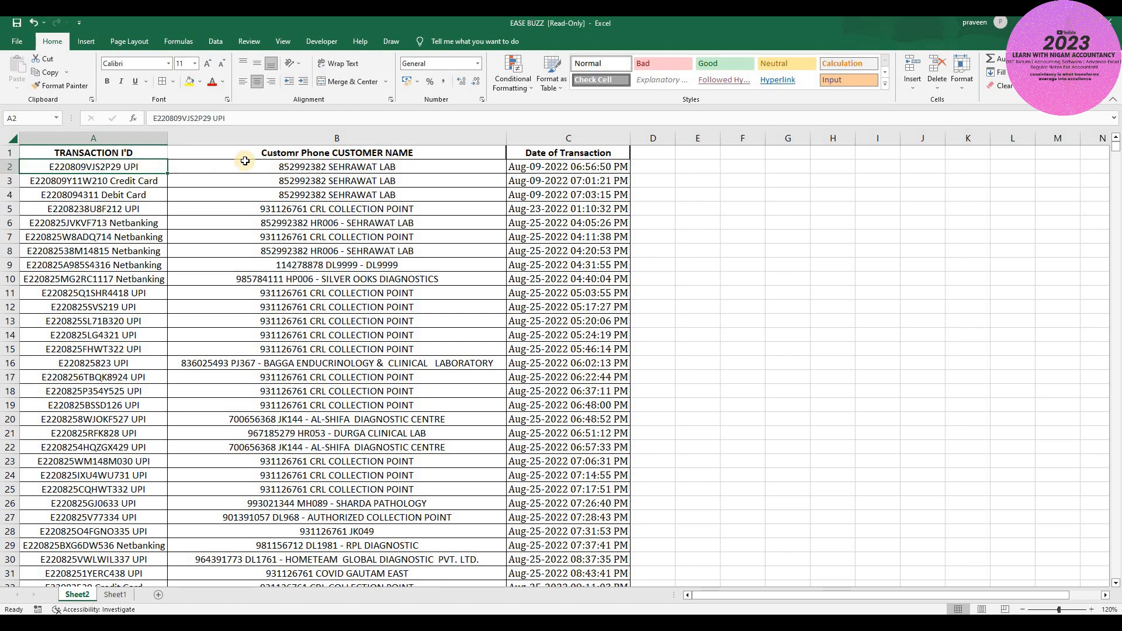
pyautogui.click(289, 168)
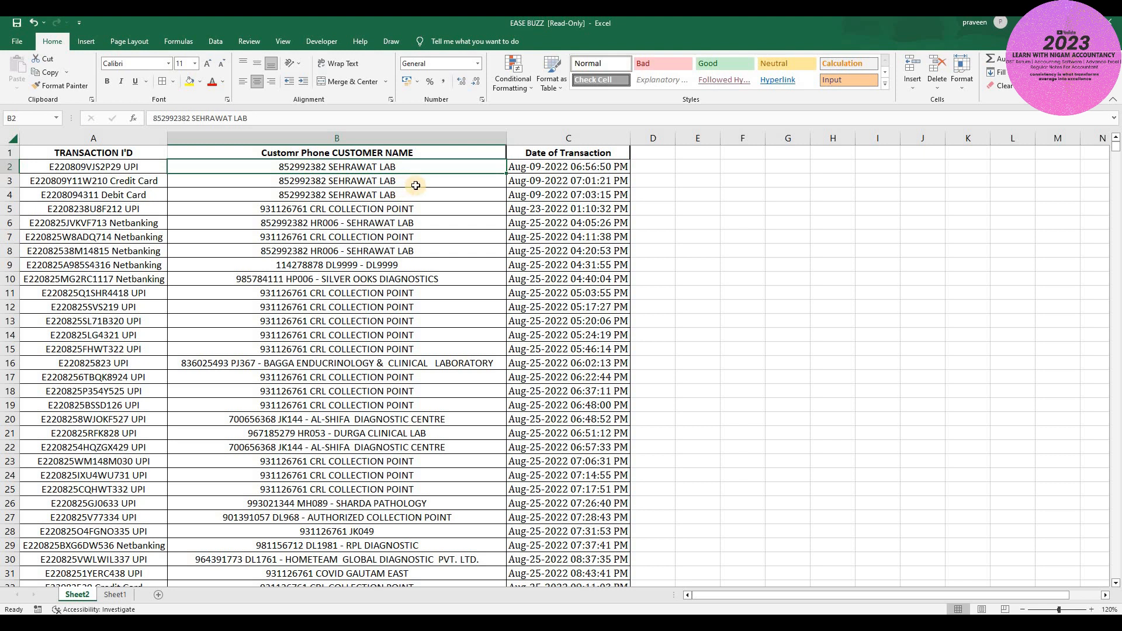
pyautogui.click(551, 168)
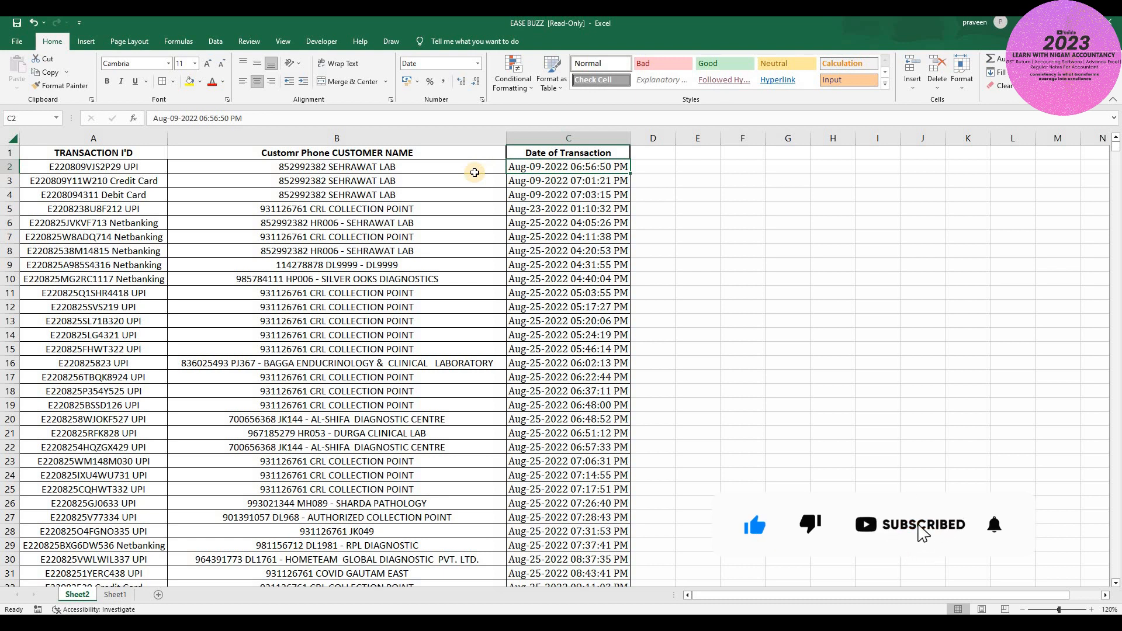
pyautogui.click(96, 168)
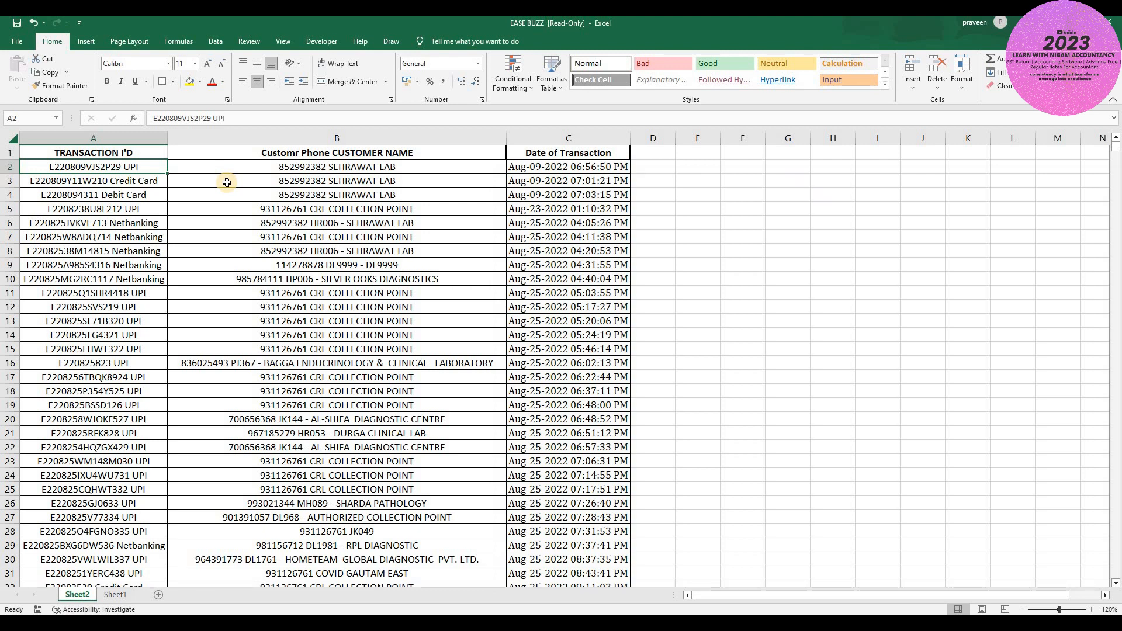
# - Insert a blank column before the customer column headed TRANSACTION I'D
pyautogui.press('Right')
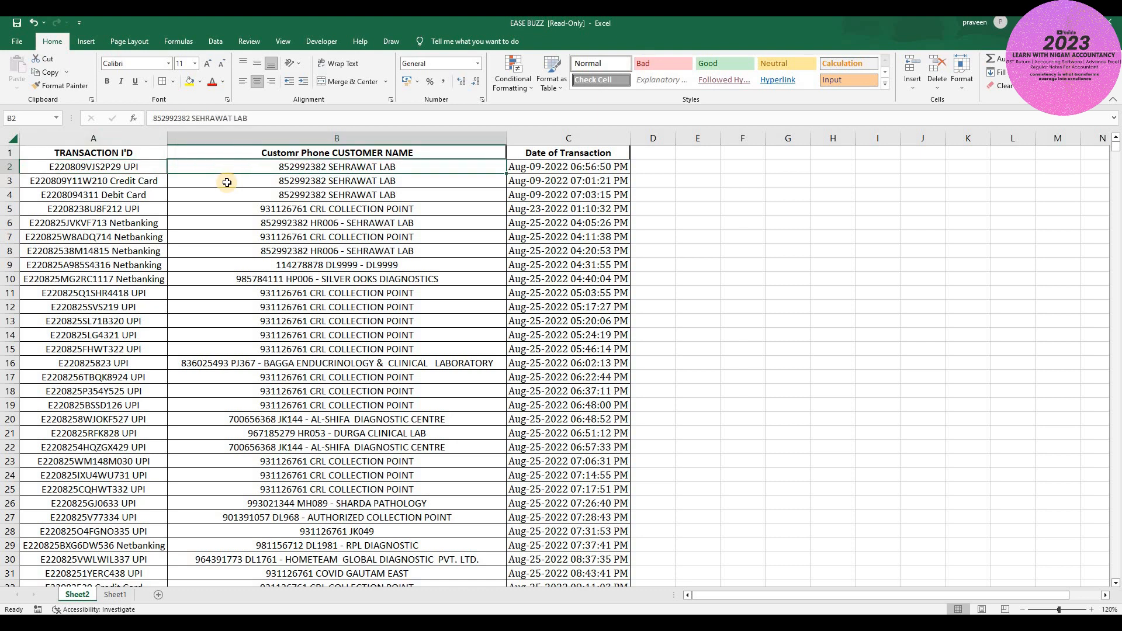
pyautogui.hotkey('ctrl', 'space')
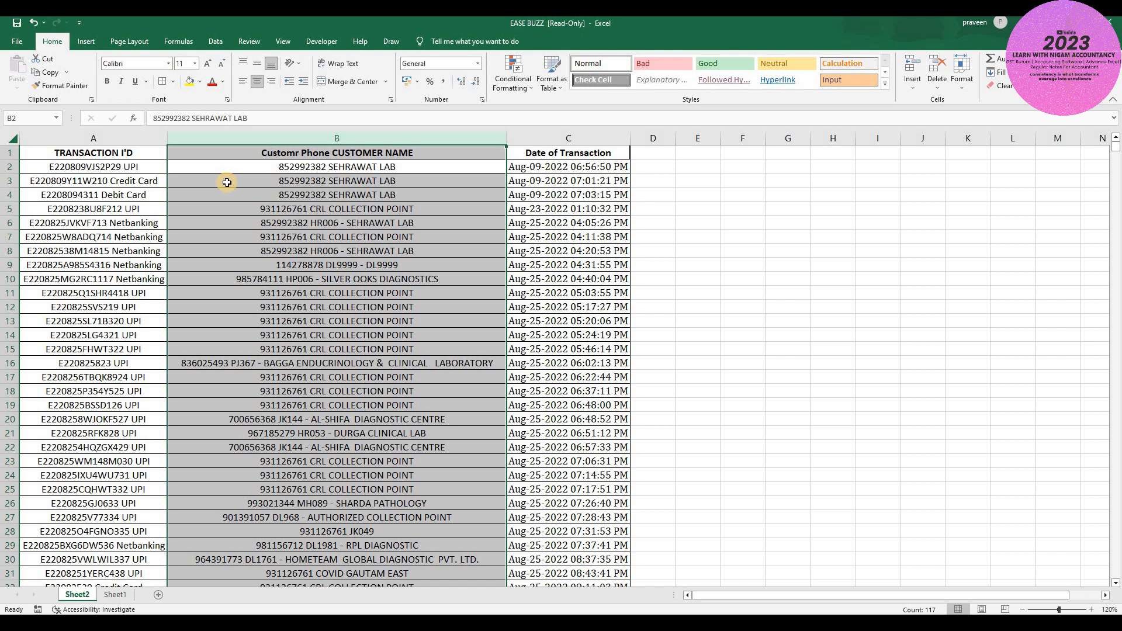
pyautogui.hotkey('shift', 'BackSpace')
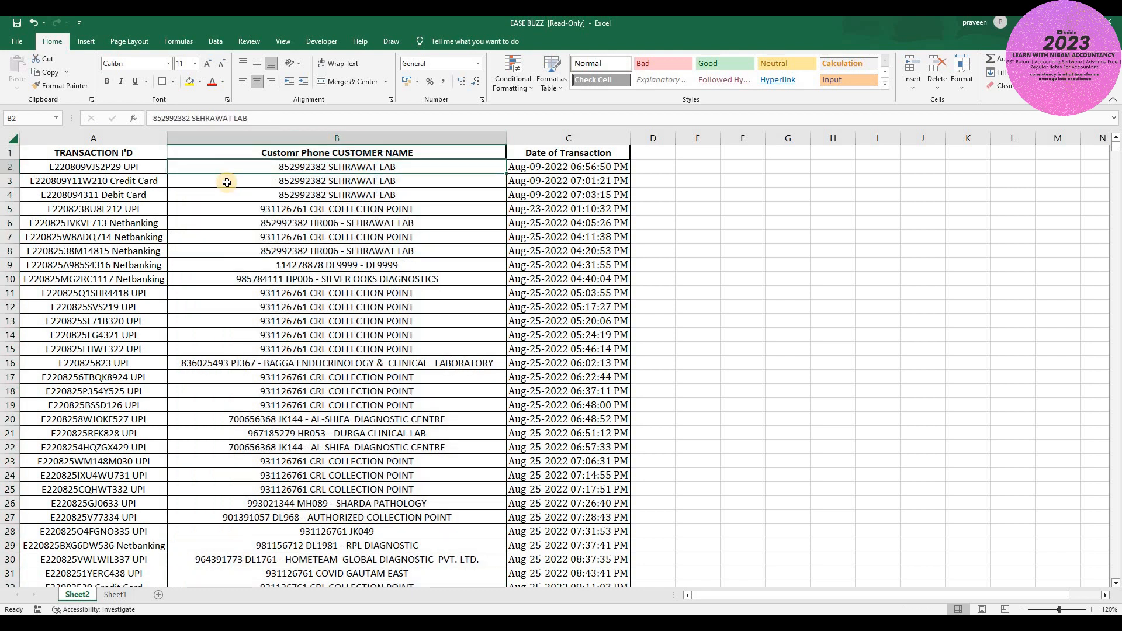
pyautogui.hotkey('ctrl', 'space')
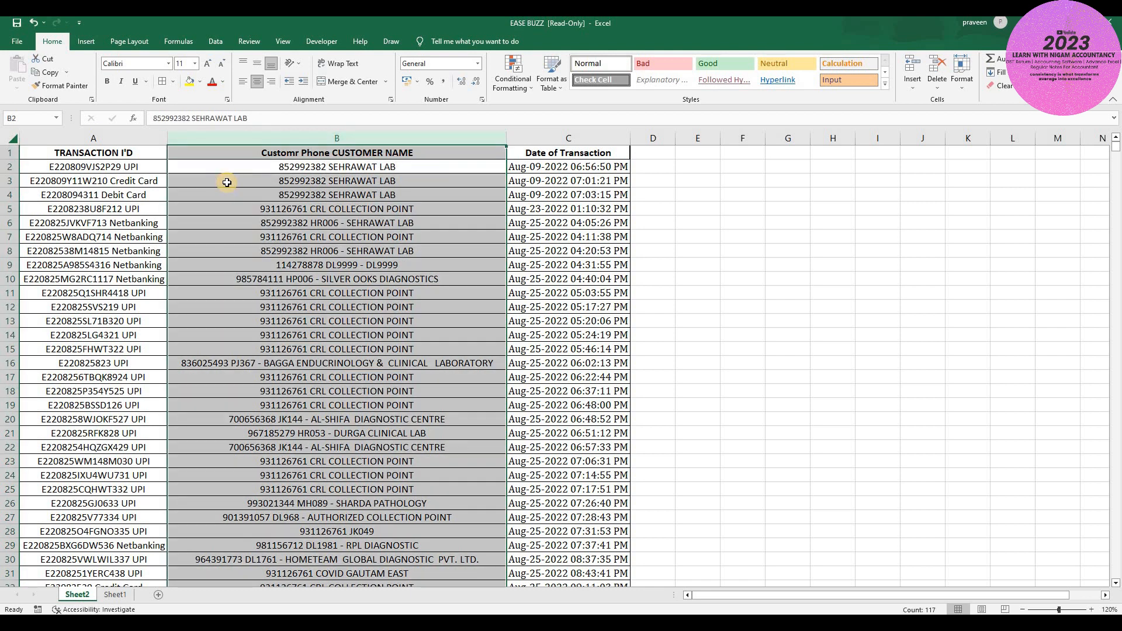
pyautogui.hotkey('ctrl', 'shift', '+')
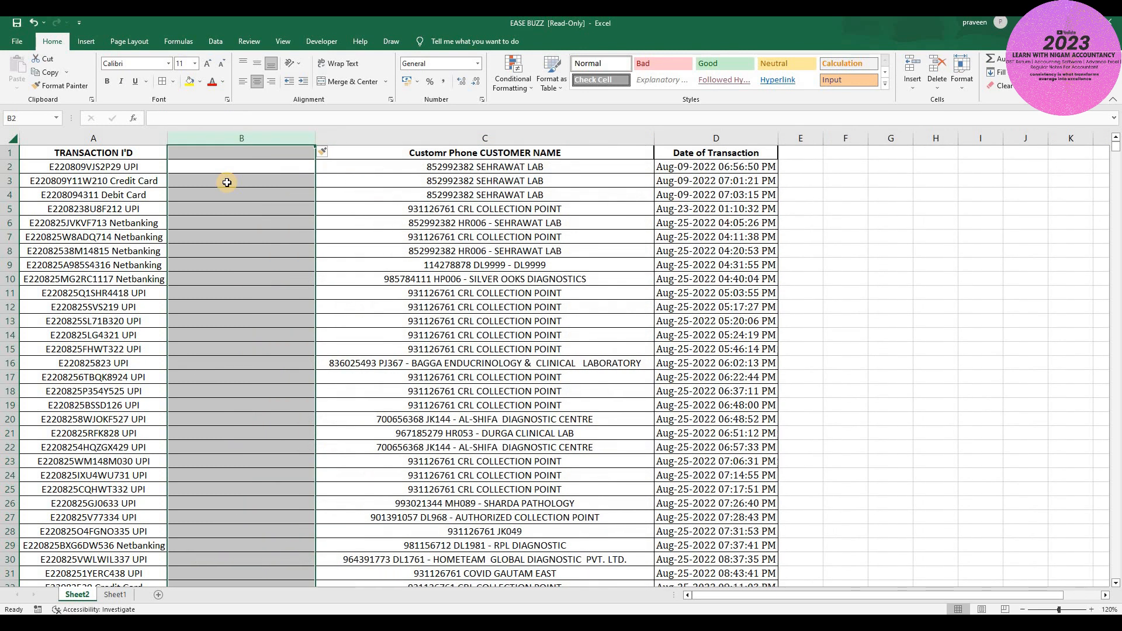
pyautogui.hotkey('shift', 'BackSpace')
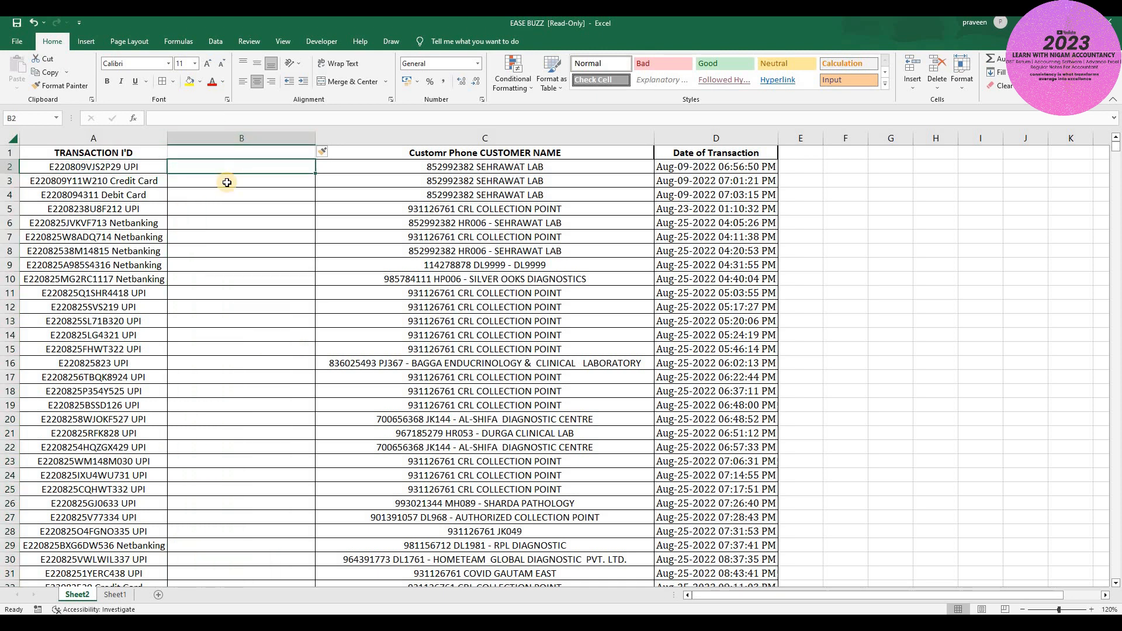
pyautogui.press('Up')
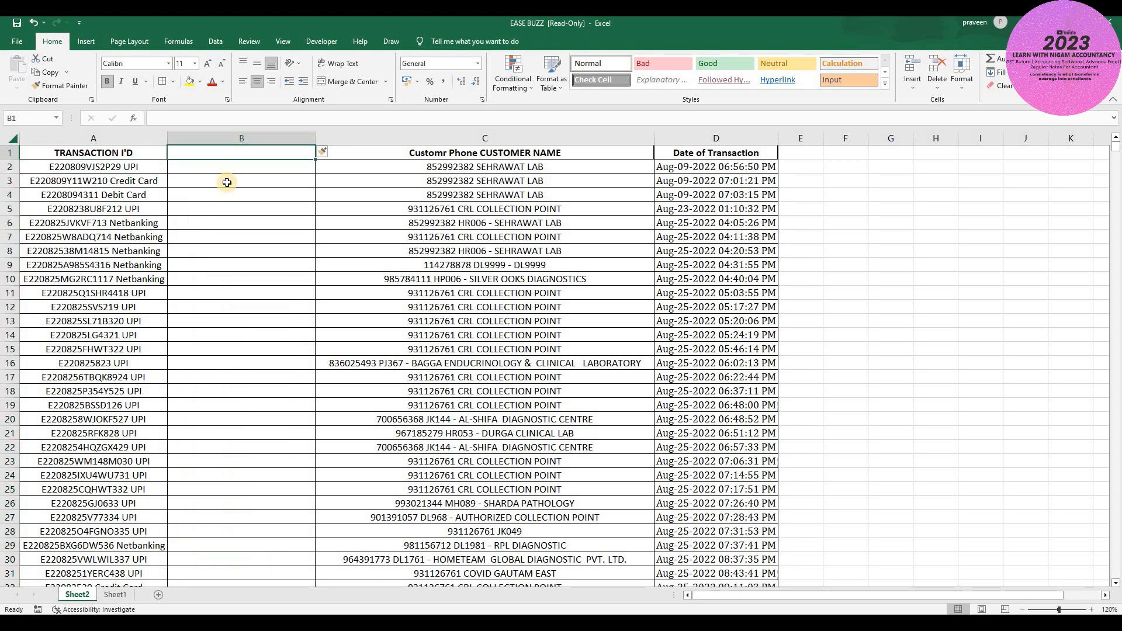
pyautogui.write('TRAN')
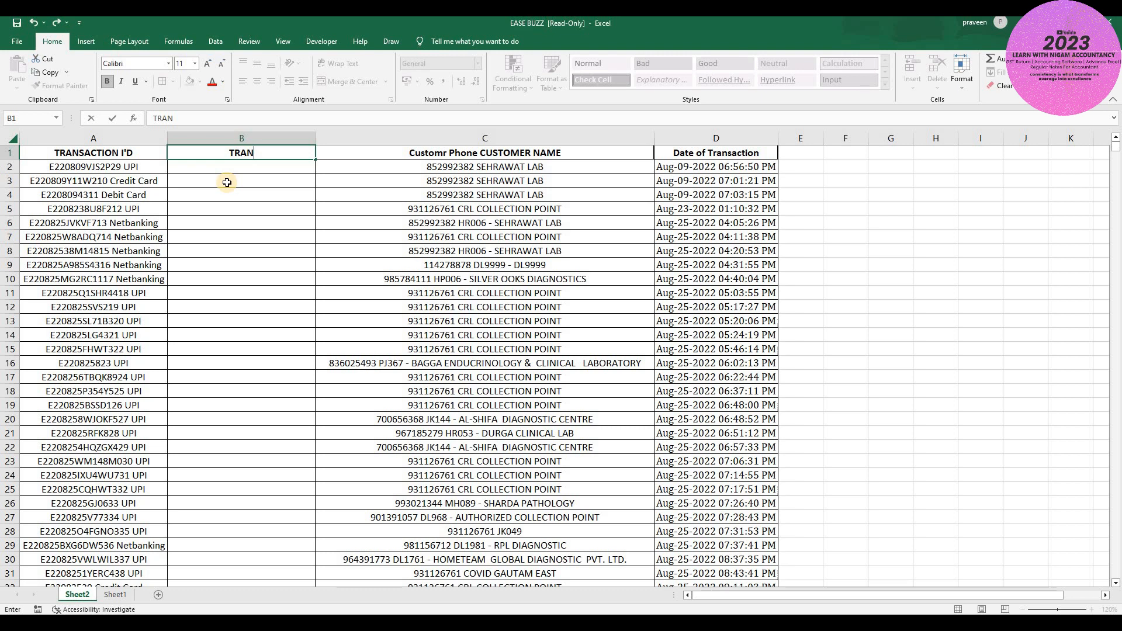
pyautogui.write("SACTION I'D")
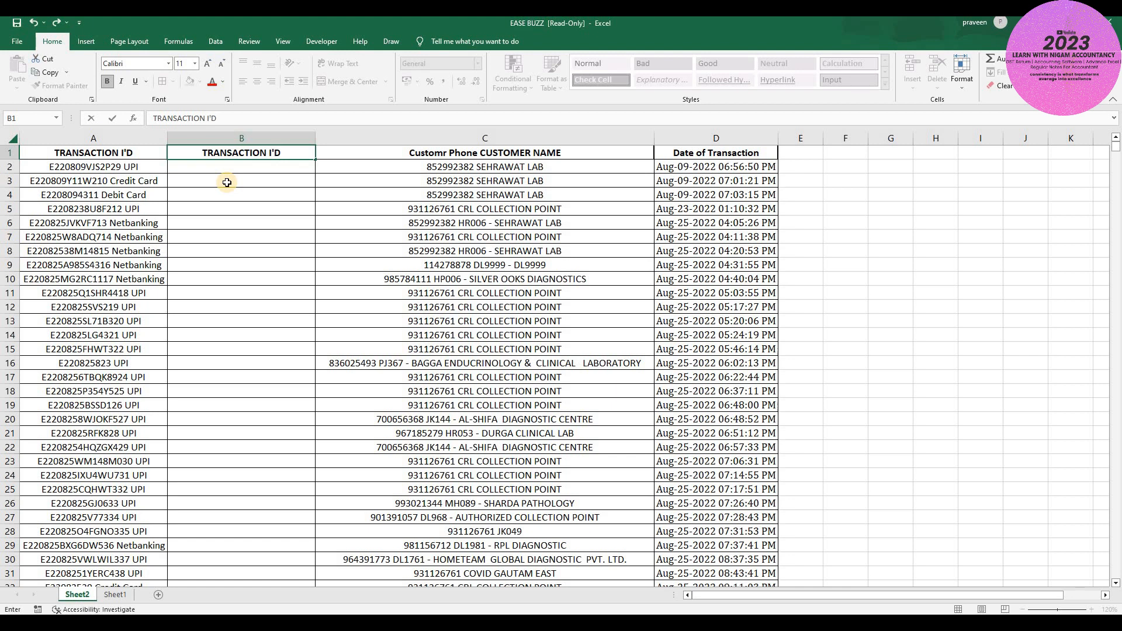
pyautogui.press('Return')
pyautogui.press('Up')
# - Insert a second blank column before the customer column headed MODE OF PAYMENT
pyautogui.press('Right')
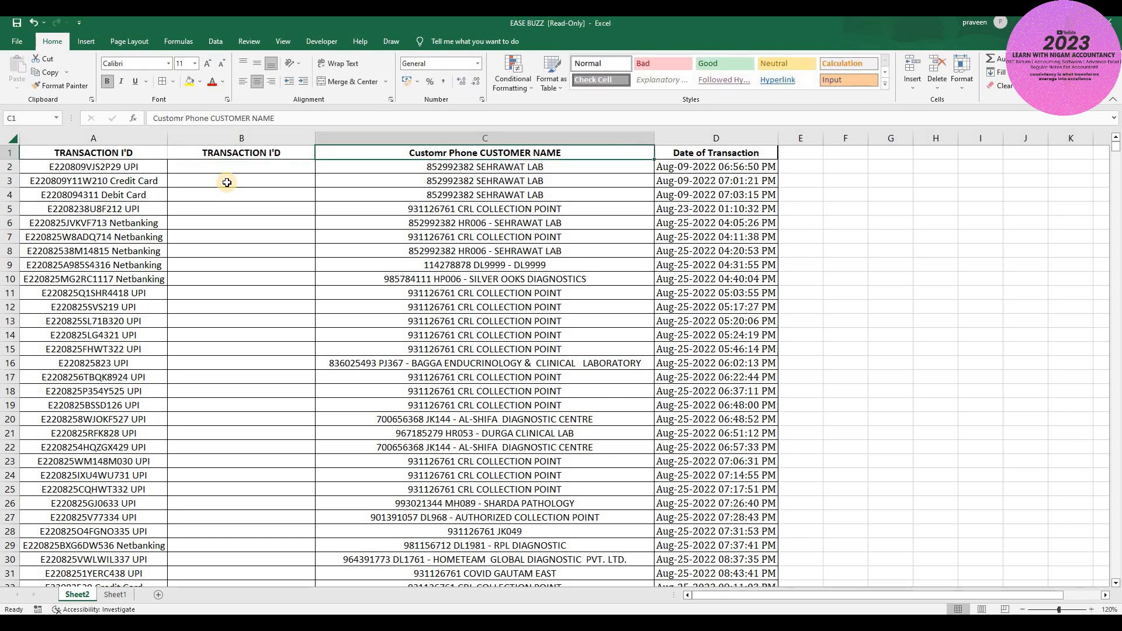
pyautogui.hotkey('ctrl', 'shift', 'Down')
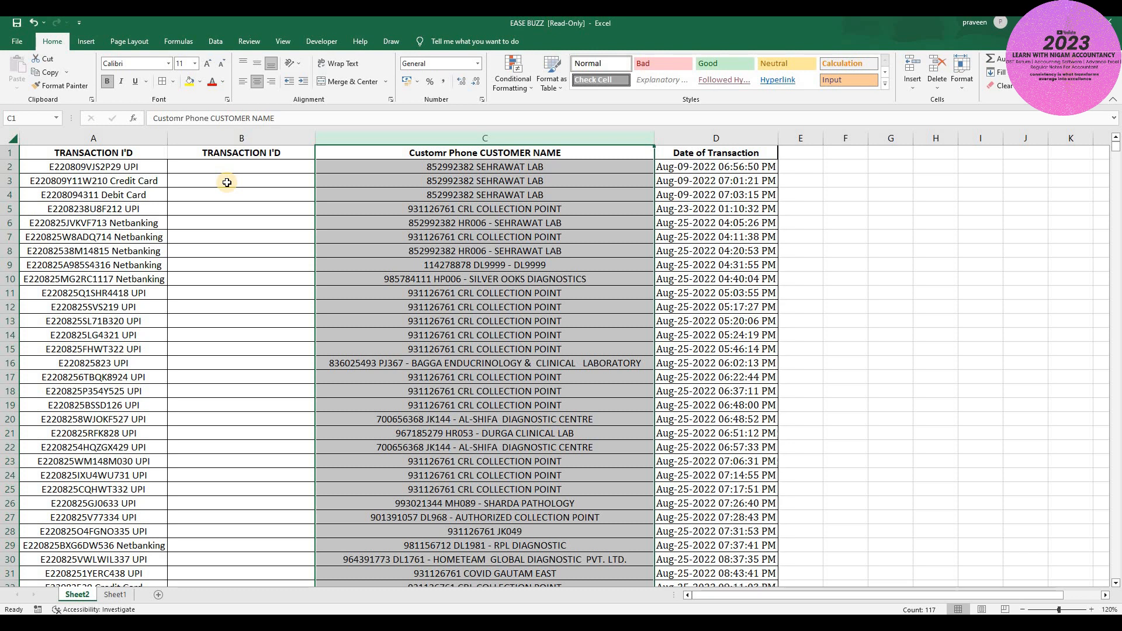
pyautogui.hotkey('ctrl', 'shift', 'Up')
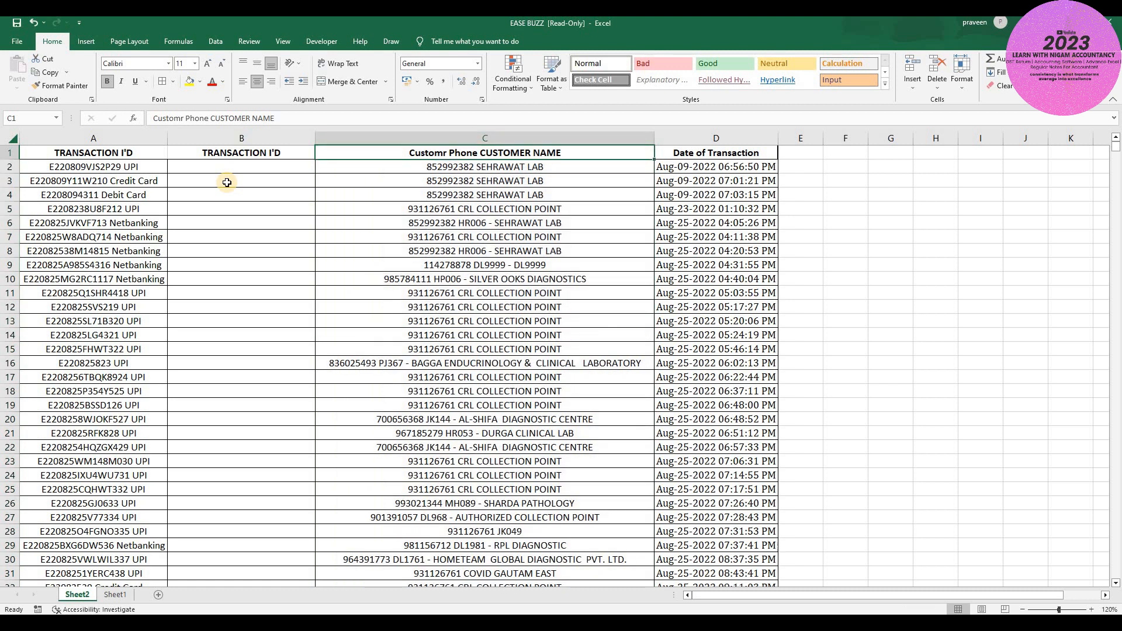
pyautogui.hotkey('ctrl', 'shift', 'Down')
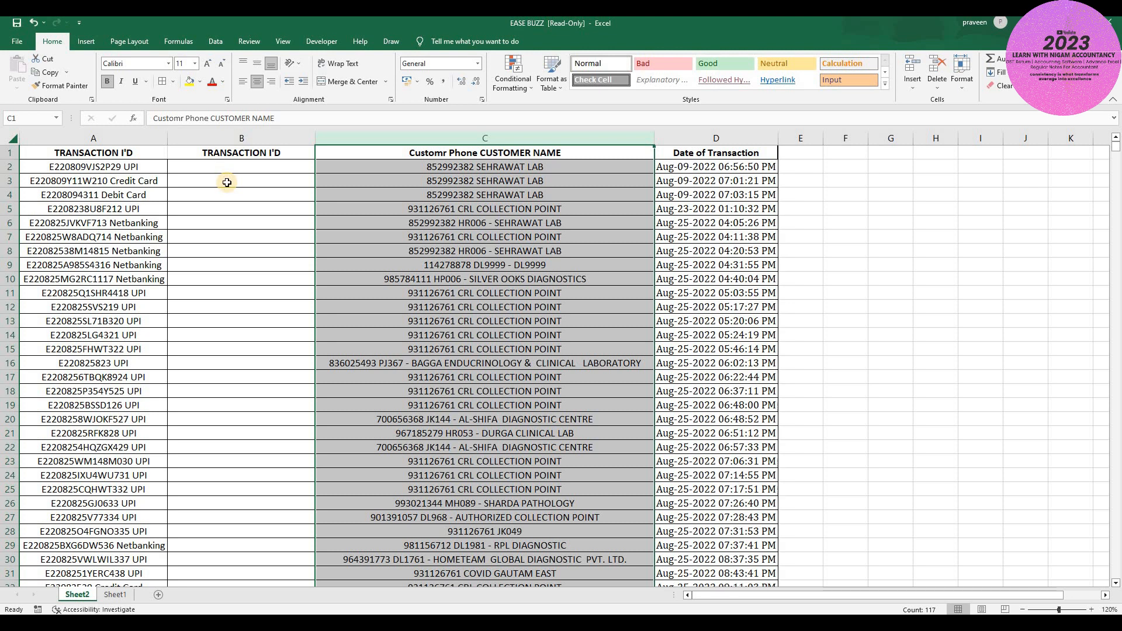
pyautogui.hotkey('ctrl', 'shift', '=')
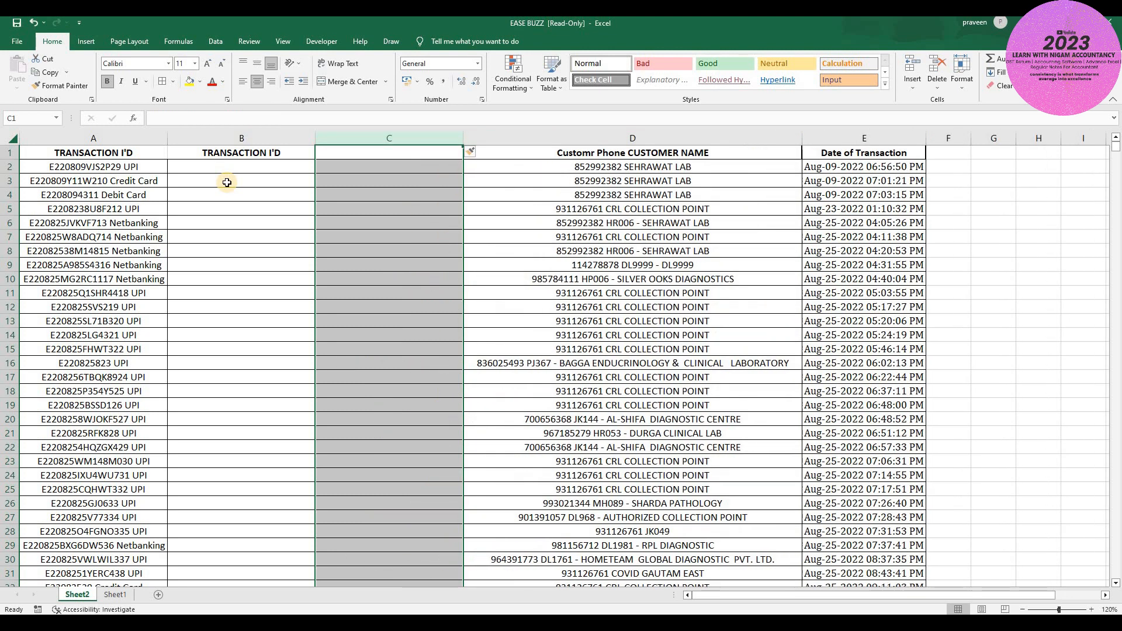
pyautogui.press('Up')
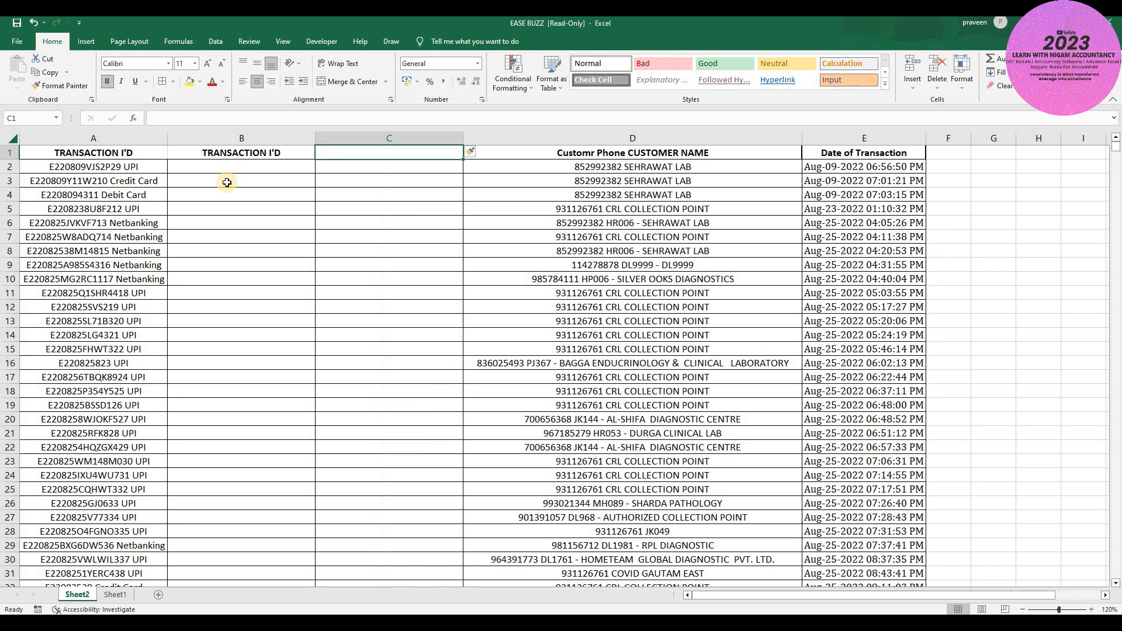
pyautogui.write('TYPE')
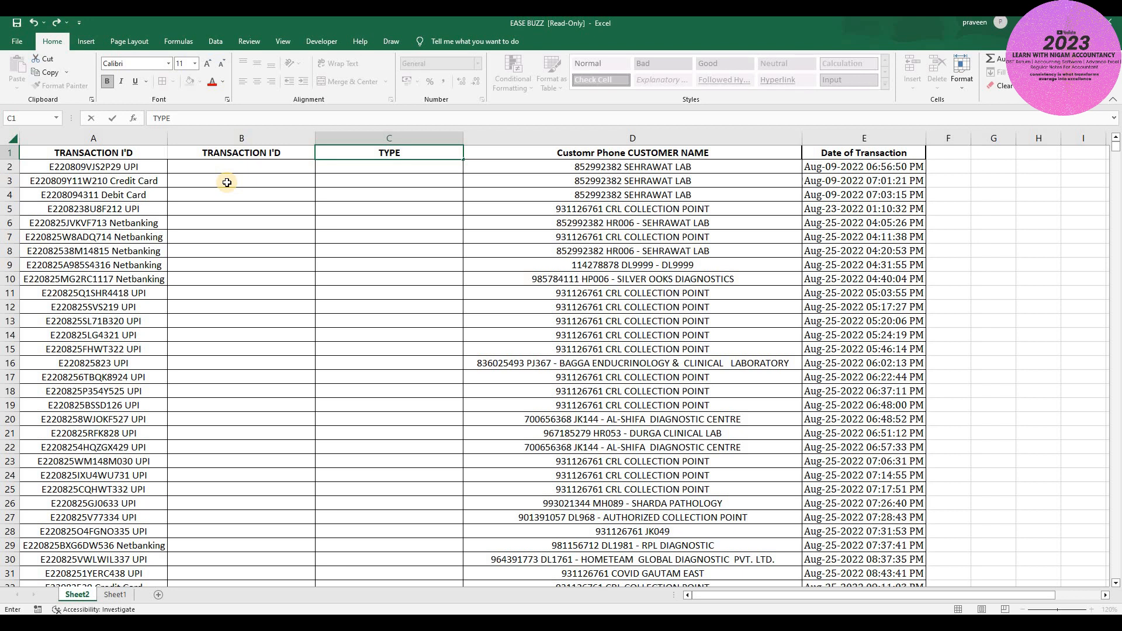
pyautogui.press('BackSpace')
pyautogui.press('BackSpace')
pyautogui.press('BackSpace')
pyautogui.press('BackSpace')
pyautogui.write('MODE OF PAYEME')
pyautogui.press('BackSpace')
pyautogui.press('BackSpace')
pyautogui.press('BackSpace')
pyautogui.write('MENT')
pyautogui.press('Return')
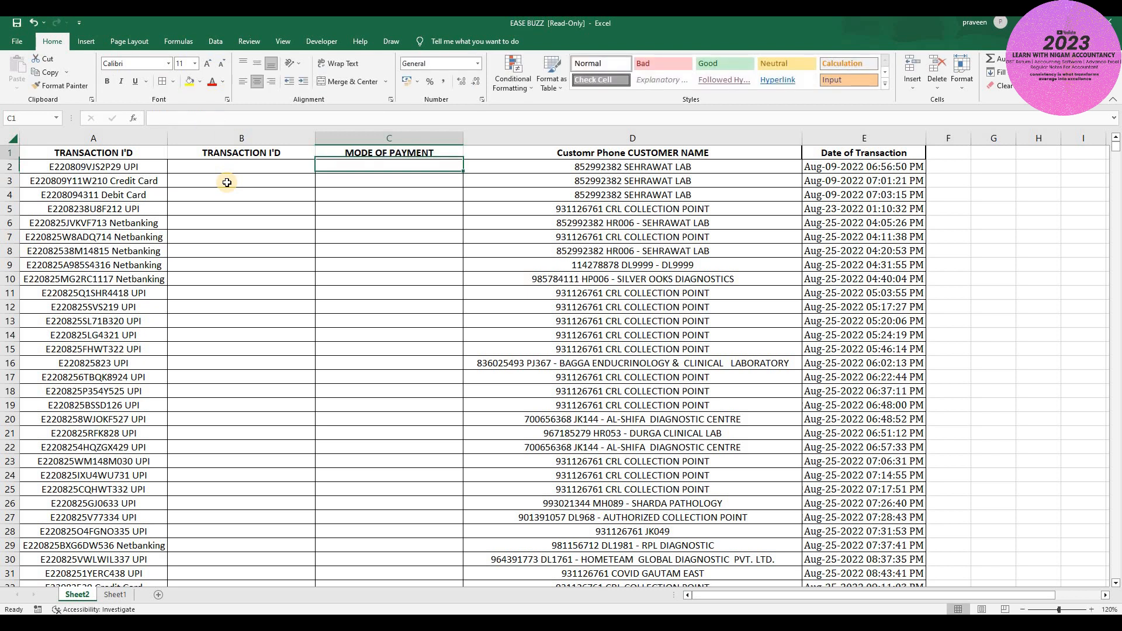
pyautogui.press('Left')
pyautogui.press('Left')
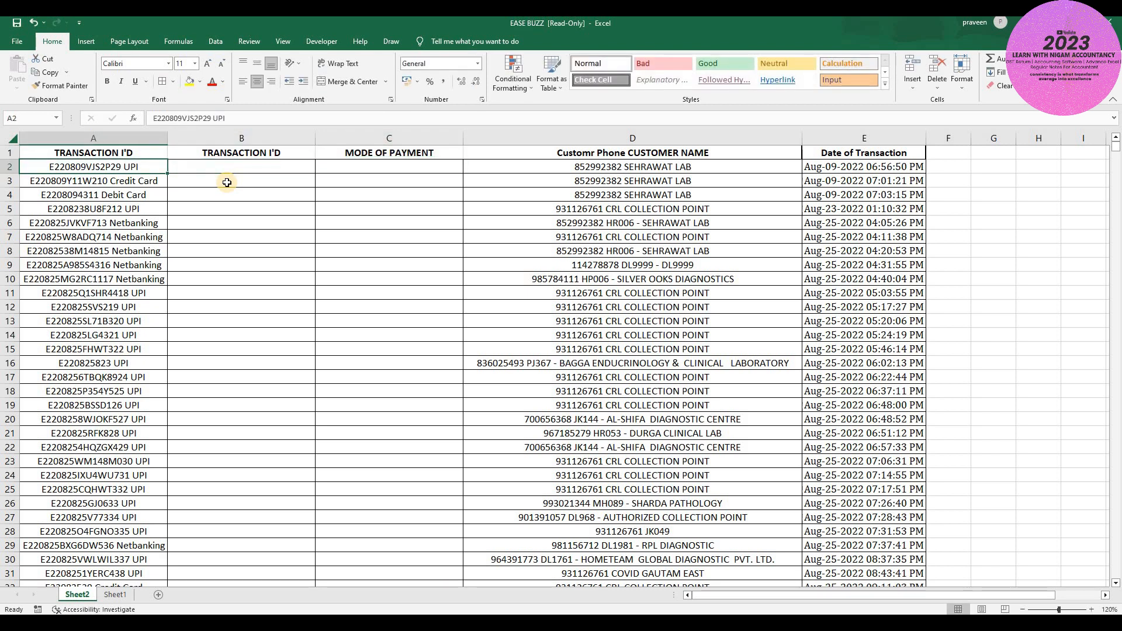
pyautogui.press('Right')
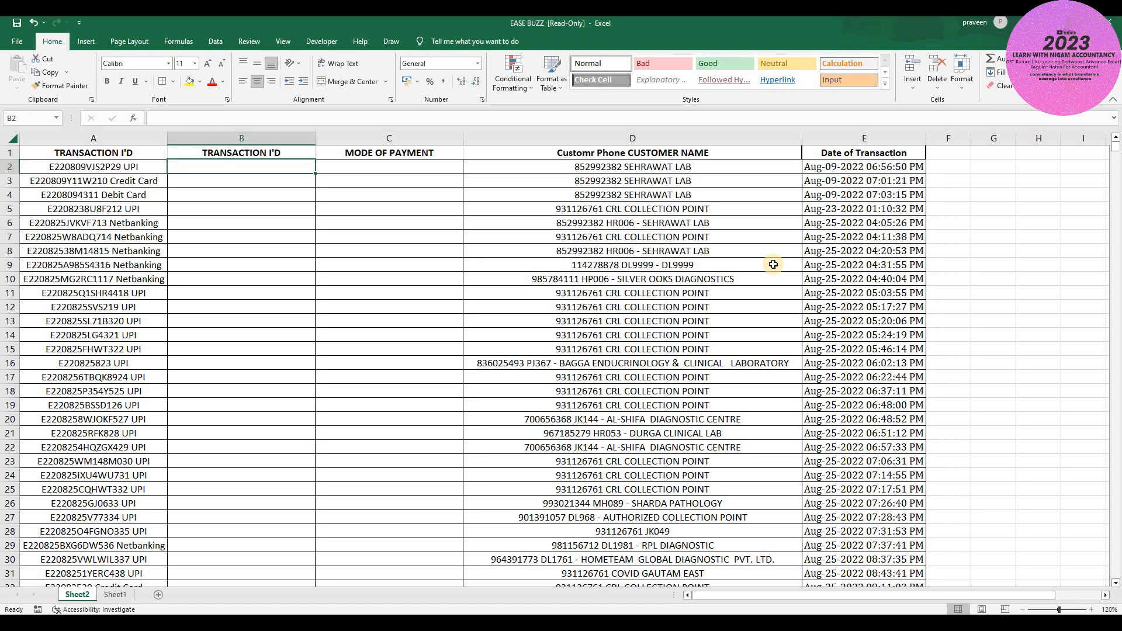
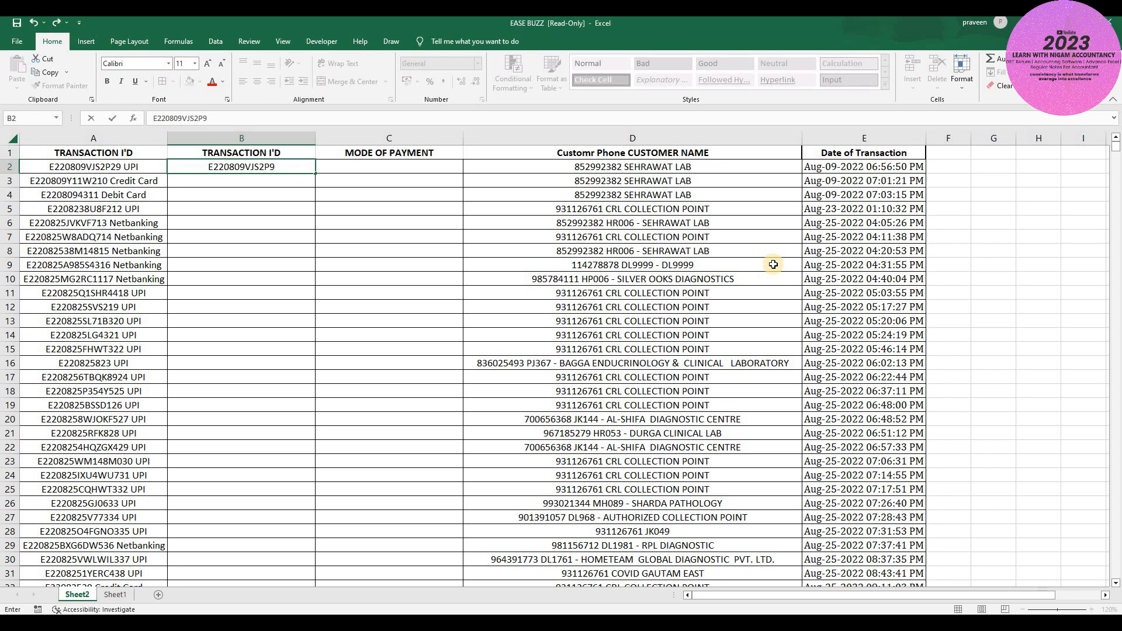
# - Enter the first bare transaction ID in B2 and Flash Fill IDs down to row 117
pyautogui.press('Return')
pyautogui.press('Up')
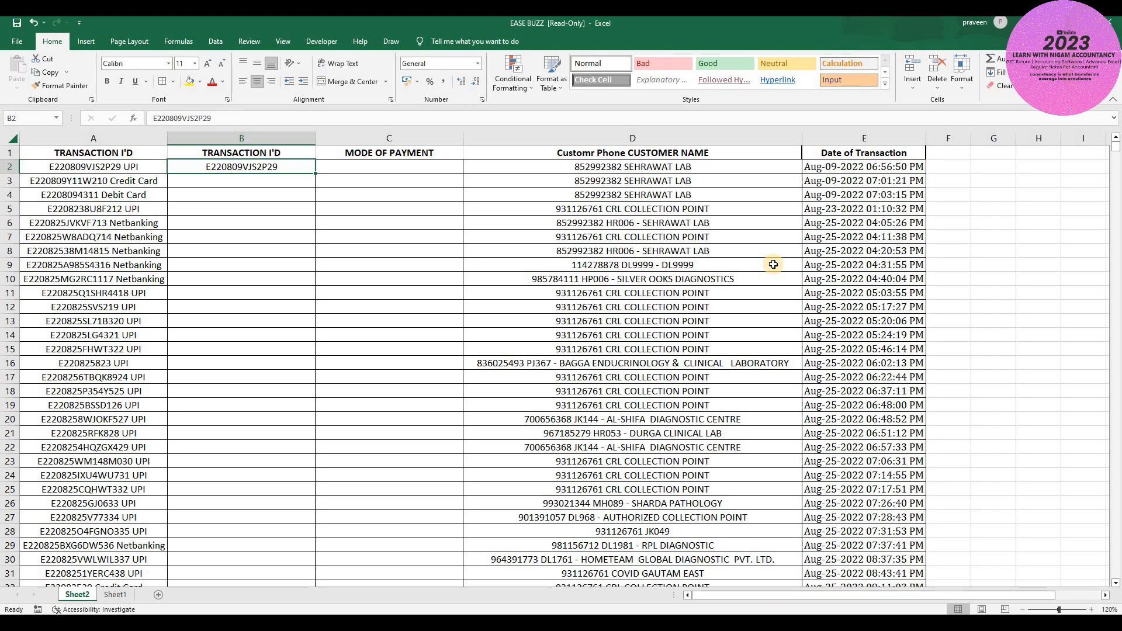
pyautogui.hotkey('shift', 'Down')
pyautogui.hotkey('shift', 'Down')
pyautogui.hotkey('shift', 'Down')
pyautogui.hotkey('shift', 'Down')
pyautogui.hotkey('shift', 'Down')
pyautogui.hotkey('shift', 'Down')
pyautogui.hotkey('shift', 'Down')
pyautogui.hotkey('shift', 'Down')
pyautogui.hotkey('shift', 'Down')
pyautogui.hotkey('shift', 'Down')
pyautogui.hotkey('shift', 'Down')
pyautogui.hotkey('shift', 'Down')
pyautogui.hotkey('shift', 'Down')
pyautogui.hotkey('shift', 'Down')
pyautogui.hotkey('shift', 'Down')
pyautogui.hotkey('shift', 'Down')
pyautogui.hotkey('shift', 'Down')
pyautogui.hotkey('shift', 'Down')
pyautogui.hotkey('shift', 'Down')
pyautogui.hotkey('shift', 'Down')
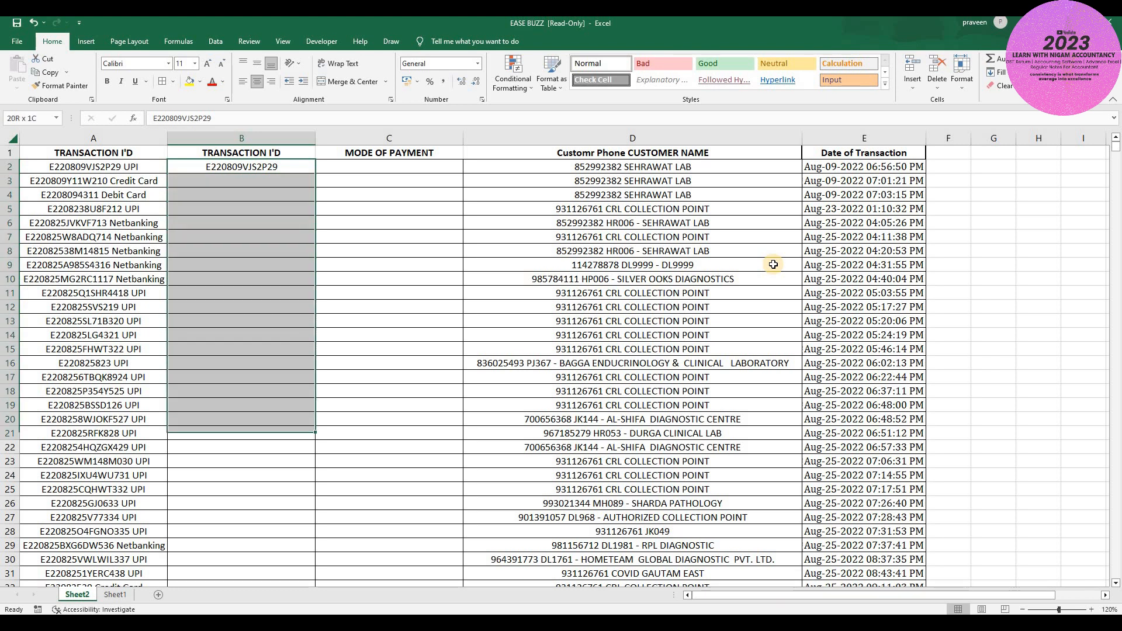
pyautogui.hotkey('shift', 'Down')
pyautogui.hotkey('shift', 'Down')
pyautogui.hotkey('shift', 'Down')
pyautogui.hotkey('shift', 'Down')
pyautogui.hotkey('shift', 'Down')
pyautogui.hotkey('shift', 'Down')
pyautogui.hotkey('shift', 'Down')
pyautogui.hotkey('shift', 'Down')
pyautogui.hotkey('shift', 'Down')
pyautogui.hotkey('shift', 'Down')
pyautogui.hotkey('shift', 'Down')
pyautogui.hotkey('shift', 'Down')
pyautogui.hotkey('shift', 'Down')
pyautogui.hotkey('shift', 'Down')
pyautogui.hotkey('shift', 'Down')
pyautogui.hotkey('shift', 'Down')
pyautogui.hotkey('shift', 'Down')
pyautogui.hotkey('shift', 'Down')
pyautogui.hotkey('shift', 'Down')
pyautogui.hotkey('shift', 'Down')
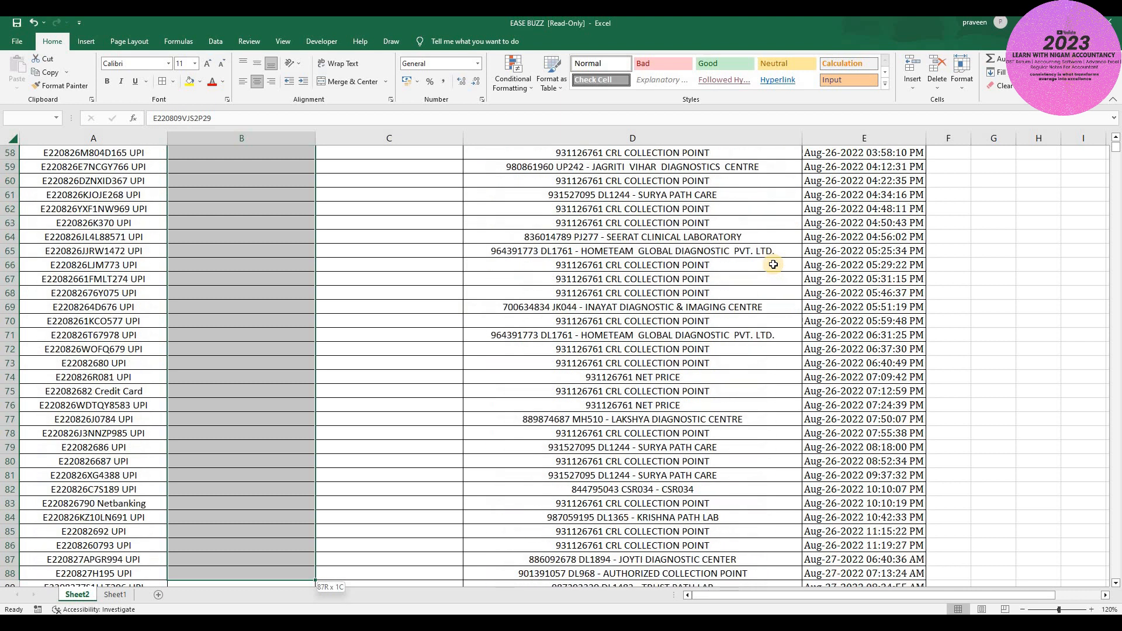
pyautogui.hotkey('shift', 'Down')
pyautogui.hotkey('shift', 'Down')
pyautogui.hotkey('shift', 'Down')
pyautogui.hotkey('shift', 'Down')
pyautogui.hotkey('shift', 'Down')
pyautogui.hotkey('shift', 'Down')
pyautogui.hotkey('shift', 'Down')
pyautogui.hotkey('shift', 'Down')
pyautogui.hotkey('shift', 'Down')
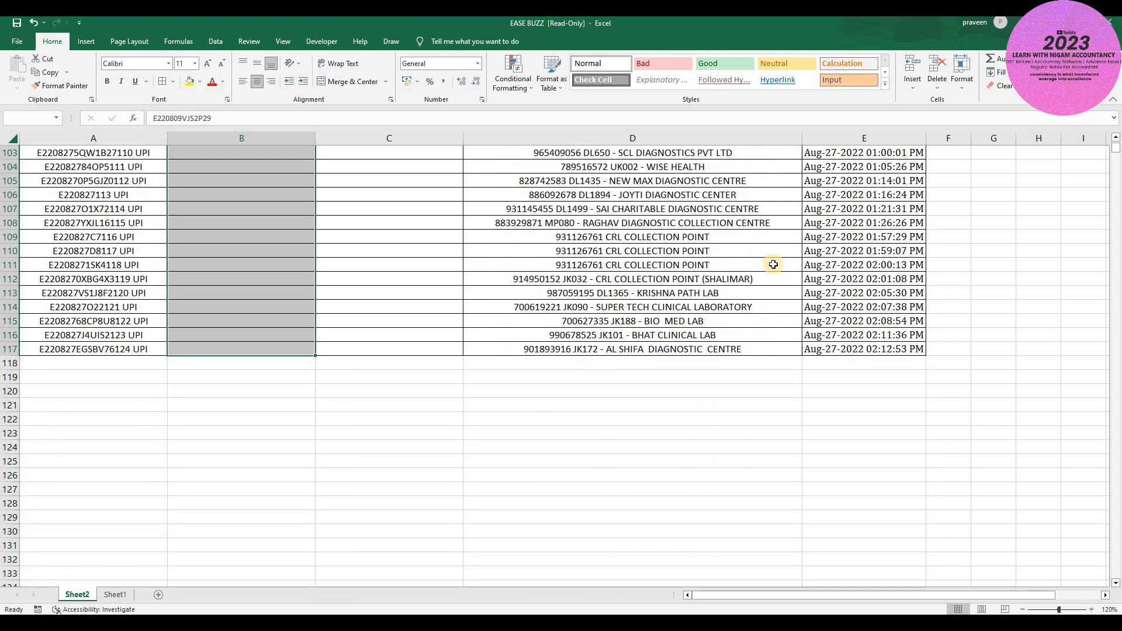
pyautogui.hotkey('ctrl', 'e')
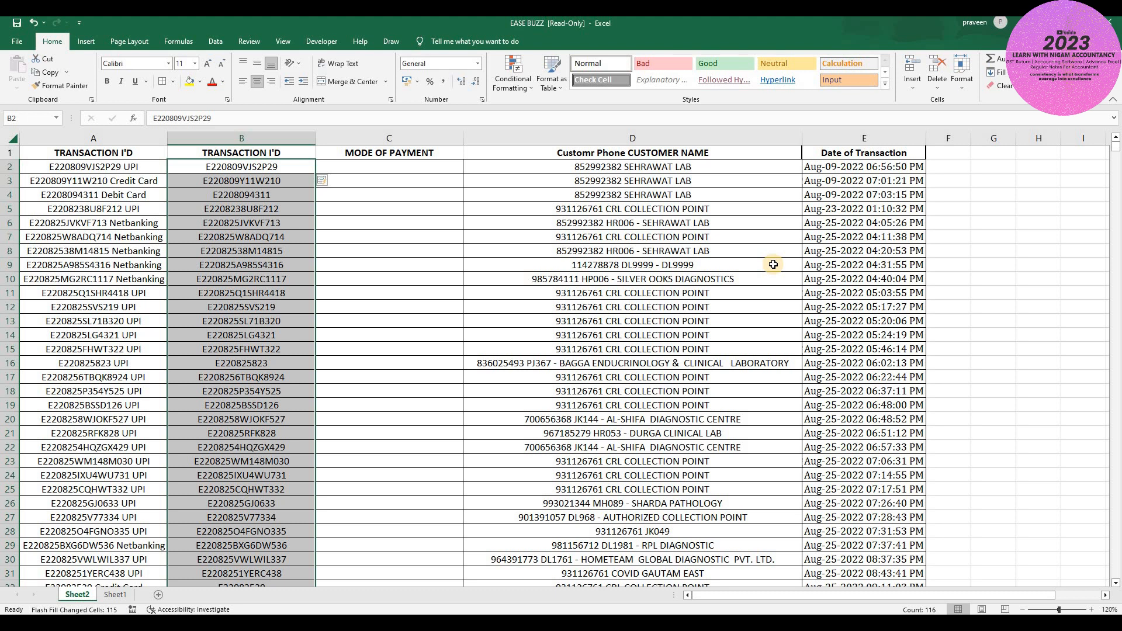
# - Enter UPI in C2 and Flash Fill payment modes through row 117
pyautogui.press('Right')
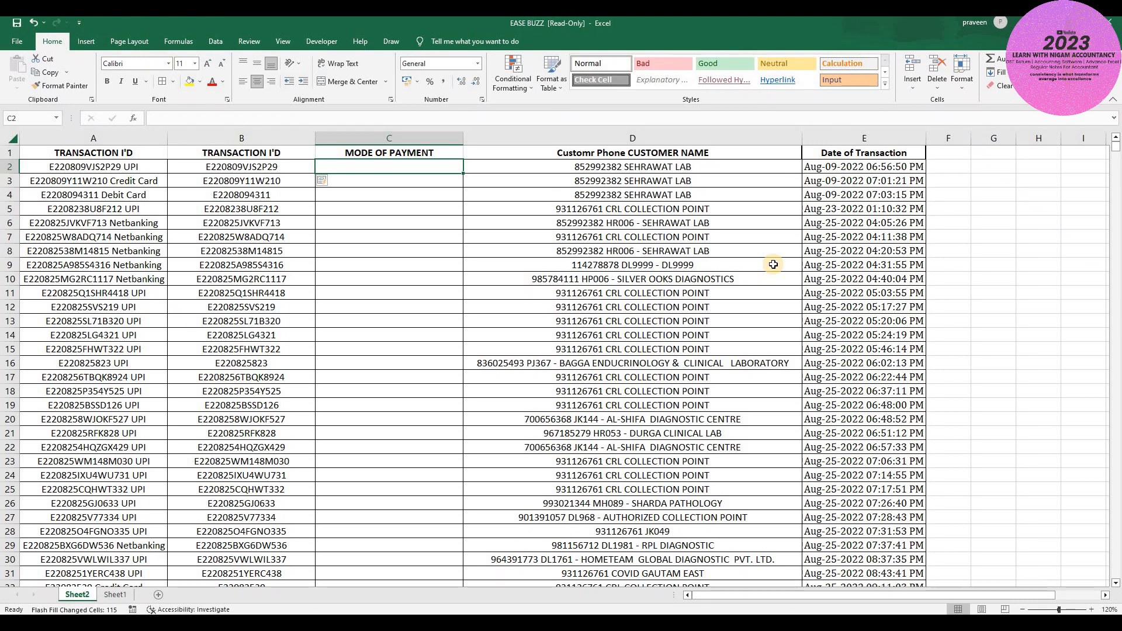
pyautogui.write('UPI')
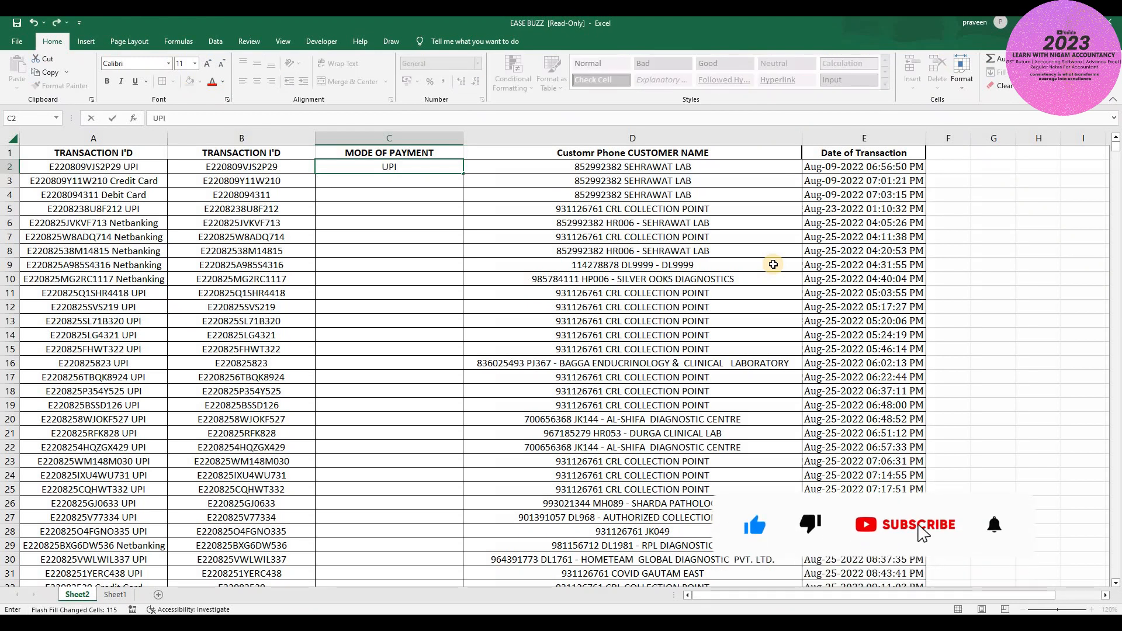
pyautogui.hotkey('ctrl', 'Return')
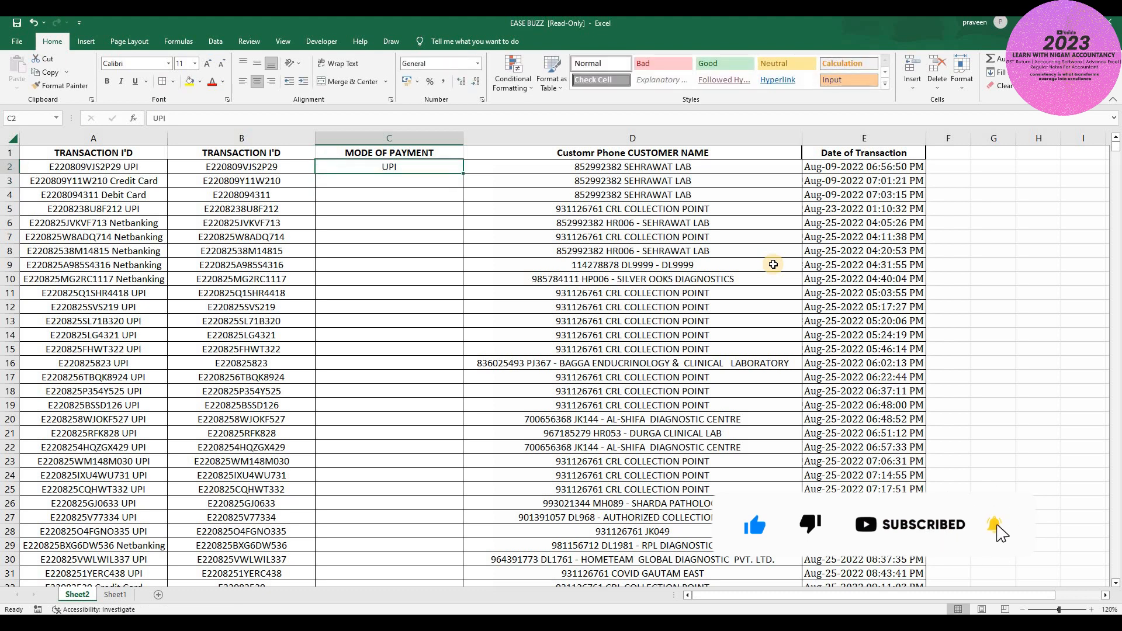
pyautogui.hotkey('shift', 'Down')
pyautogui.hotkey('shift', 'Down')
pyautogui.hotkey('shift', 'Down')
pyautogui.hotkey('shift', 'Down')
pyautogui.hotkey('shift', 'Down')
pyautogui.hotkey('shift', 'Down')
pyautogui.hotkey('shift', 'Down')
pyautogui.hotkey('shift', 'Down')
pyautogui.hotkey('shift', 'Down')
pyautogui.hotkey('shift', 'Down')
pyautogui.hotkey('shift', 'Down')
pyautogui.hotkey('shift', 'Down')
pyautogui.hotkey('shift', 'Down')
pyautogui.hotkey('shift', 'Down')
pyautogui.hotkey('shift', 'Down')
pyautogui.hotkey('shift', 'Down')
pyautogui.hotkey('shift', 'Down')
pyautogui.hotkey('shift', 'Down')
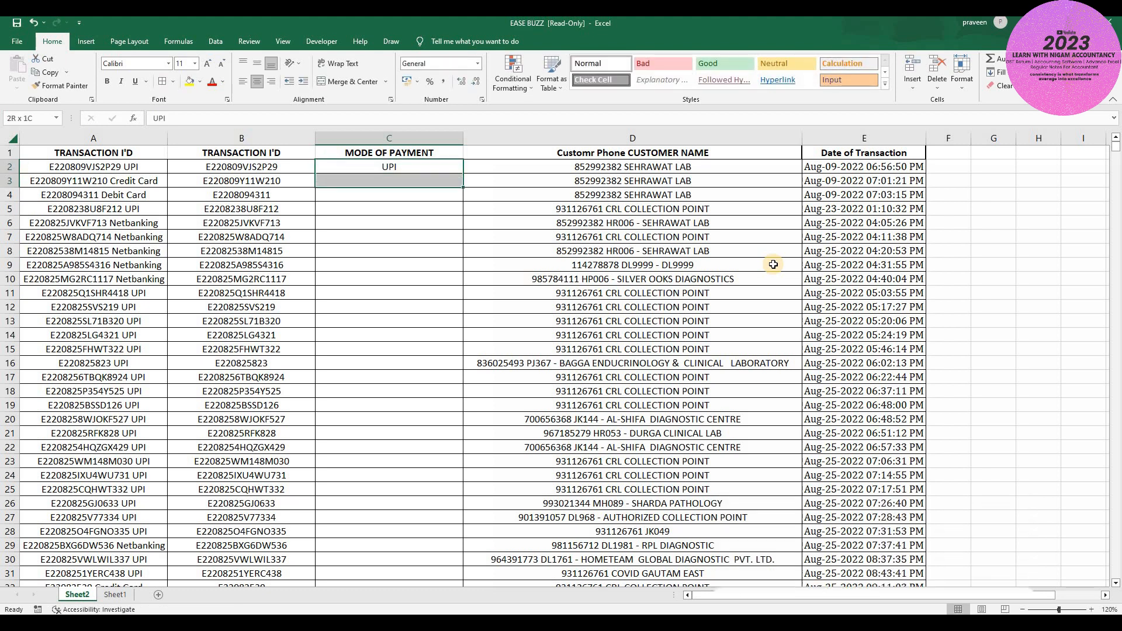
pyautogui.hotkey('shift', 'Down')
pyautogui.hotkey('shift', 'Down')
pyautogui.hotkey('shift', 'Down')
pyautogui.hotkey('shift', 'Down')
pyautogui.hotkey('shift', 'Down')
pyautogui.hotkey('shift', 'Down')
pyautogui.hotkey('shift', 'Down')
pyautogui.hotkey('shift', 'Down')
pyautogui.hotkey('shift', 'Down')
pyautogui.hotkey('shift', 'Down')
pyautogui.hotkey('shift', 'Down')
pyautogui.hotkey('shift', 'Down')
pyautogui.hotkey('shift', 'Down')
pyautogui.hotkey('shift', 'Down')
pyautogui.hotkey('shift', 'Down')
pyautogui.hotkey('shift', 'Down')
pyautogui.hotkey('shift', 'Down')
pyautogui.hotkey('shift', 'Down')
pyautogui.hotkey('shift', 'Down')
pyautogui.hotkey('shift', 'Down')
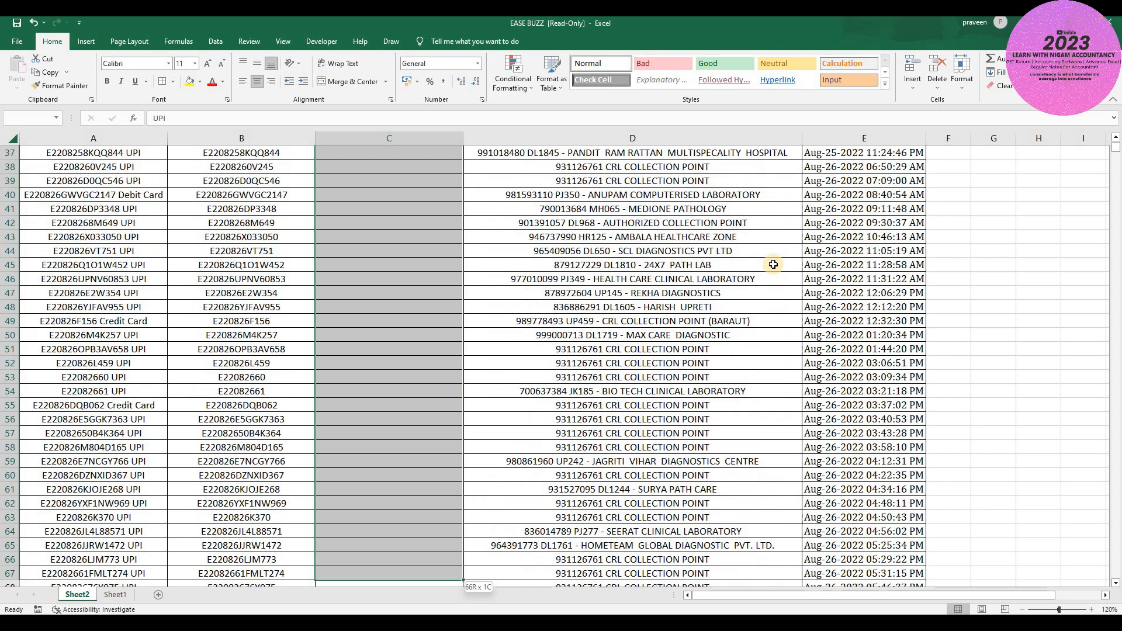
pyautogui.hotkey('shift', 'Down')
pyautogui.hotkey('shift', 'Down')
pyautogui.hotkey('shift', 'Down')
pyautogui.hotkey('shift', 'Down')
pyautogui.hotkey('shift', 'Down')
pyautogui.hotkey('shift', 'Down')
pyautogui.hotkey('shift', 'Down')
pyautogui.hotkey('shift', 'Down')
pyautogui.hotkey('shift', 'Down')
pyautogui.hotkey('shift', 'Down')
pyautogui.hotkey('shift', 'Down')
pyautogui.hotkey('shift', 'Down')
pyautogui.hotkey('shift', 'Down')
pyautogui.hotkey('shift', 'Down')
pyautogui.hotkey('shift', 'Down')
pyautogui.hotkey('shift', 'Down')
pyautogui.hotkey('shift', 'Down')
pyautogui.hotkey('shift', 'Down')
pyautogui.hotkey('shift', 'Down')
pyautogui.hotkey('shift', 'Down')
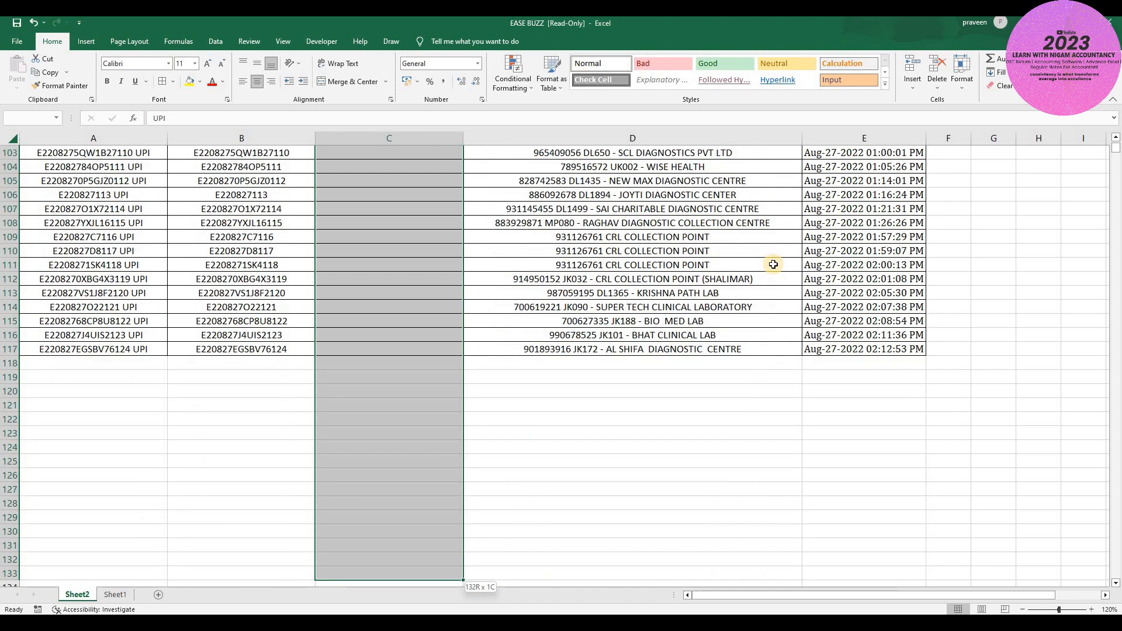
pyautogui.hotkey('shift', 'Up')
pyautogui.hotkey('shift', 'Up')
pyautogui.hotkey('shift', 'Up')
pyautogui.hotkey('shift', 'Up')
pyautogui.hotkey('shift', 'Up')
pyautogui.hotkey('shift', 'Up')
pyautogui.hotkey('shift', 'Up')
pyautogui.hotkey('shift', 'Up')
pyautogui.hotkey('shift', 'Up')
pyautogui.hotkey('shift', 'Up')
pyautogui.hotkey('shift', 'Up')
pyautogui.hotkey('shift', 'Up')
pyautogui.hotkey('shift', 'Up')
pyautogui.hotkey('shift', 'Up')
pyautogui.hotkey('shift', 'Up')
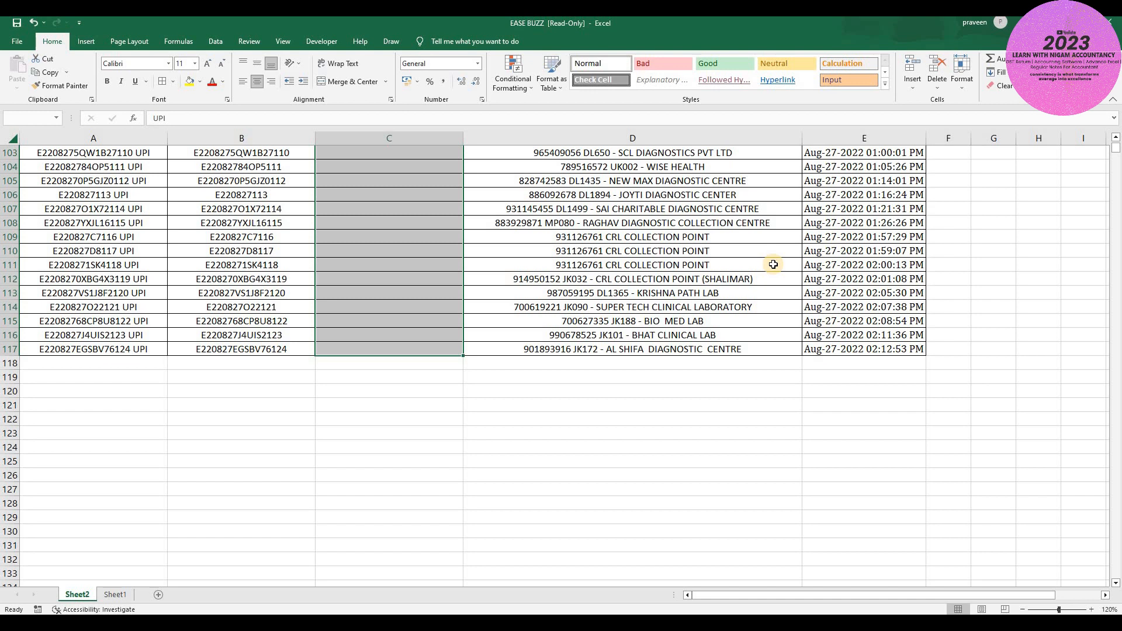
pyautogui.hotkey('ctrl', 'e')
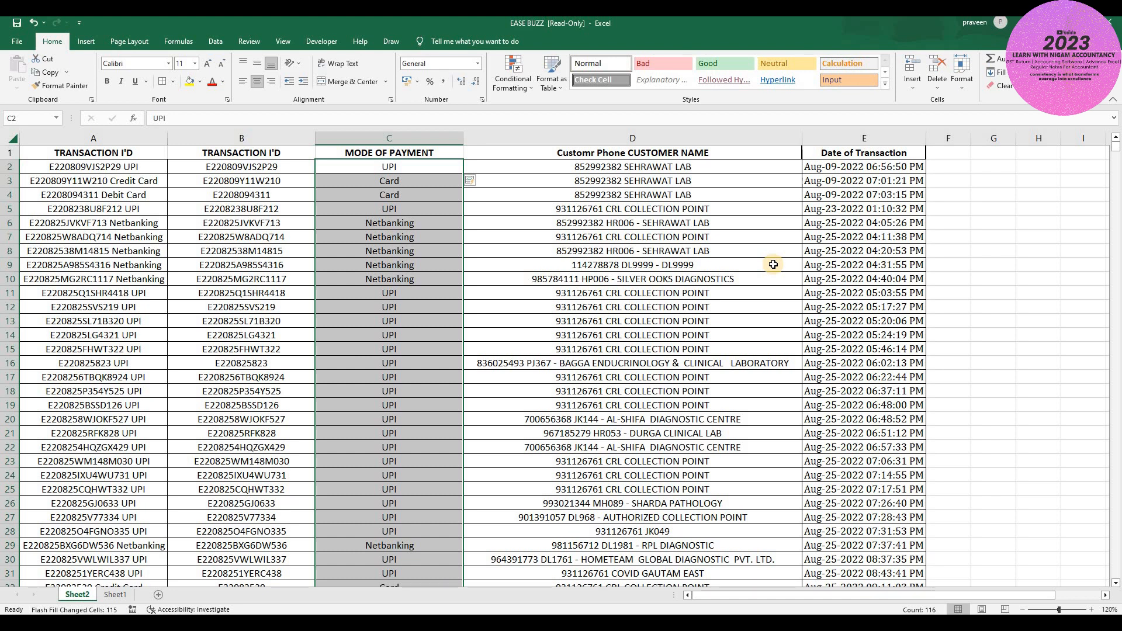
# - Check the filled payment modes and move to the transaction date in row 6
pyautogui.press('Down')
pyautogui.press('Down')
pyautogui.press('Down')
pyautogui.press('Down')
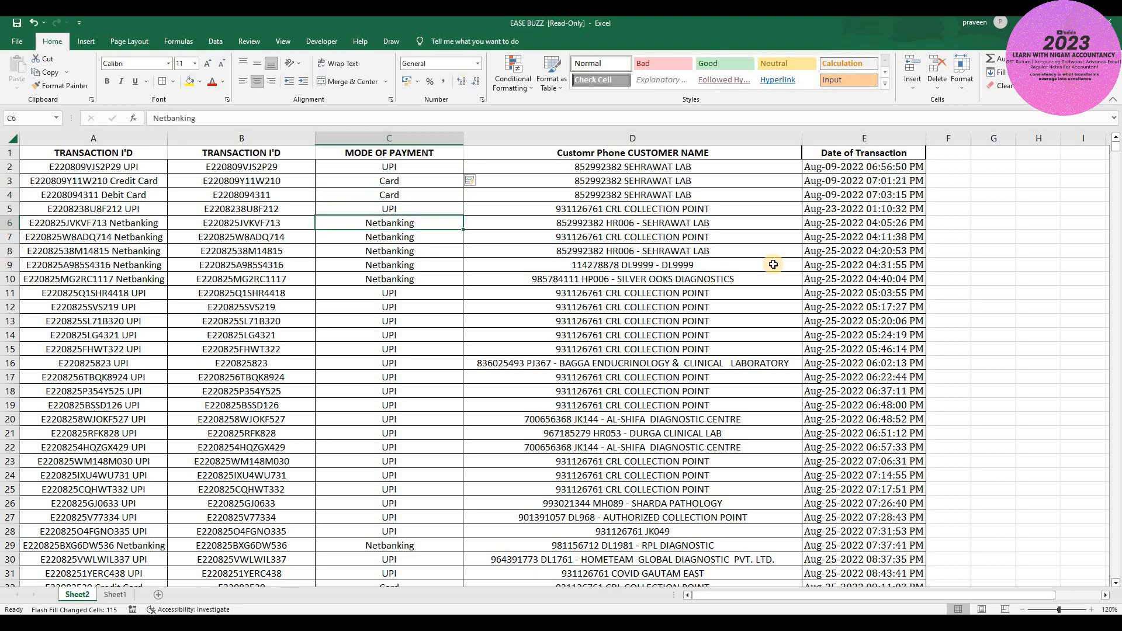
pyautogui.hotkey('ctrl', 'shift', 'Right')
pyautogui.press('Left')
pyautogui.press('Left')
pyautogui.press('Right')
pyautogui.press('Left')
pyautogui.press('Right')
pyautogui.press('Right')
pyautogui.press('Right')
pyautogui.press('Left')
pyautogui.press('Right')
pyautogui.press('Right')
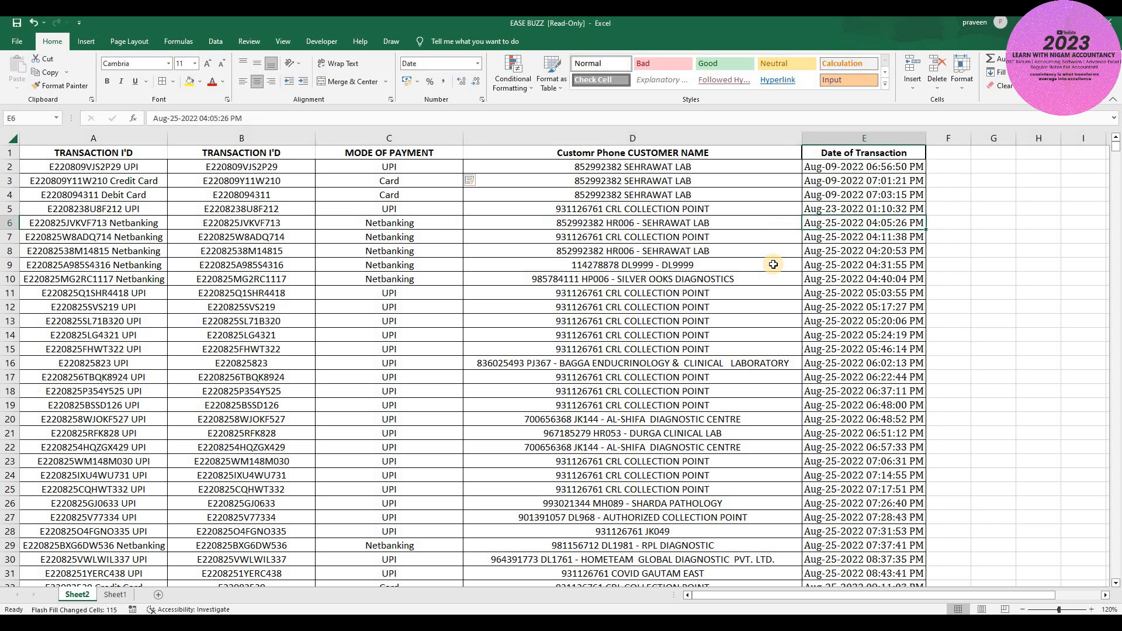
pyautogui.press('Left')
pyautogui.press('Right')
pyautogui.hscroll(3, 705, 205)
pyautogui.hscroll(2, 706, 206)
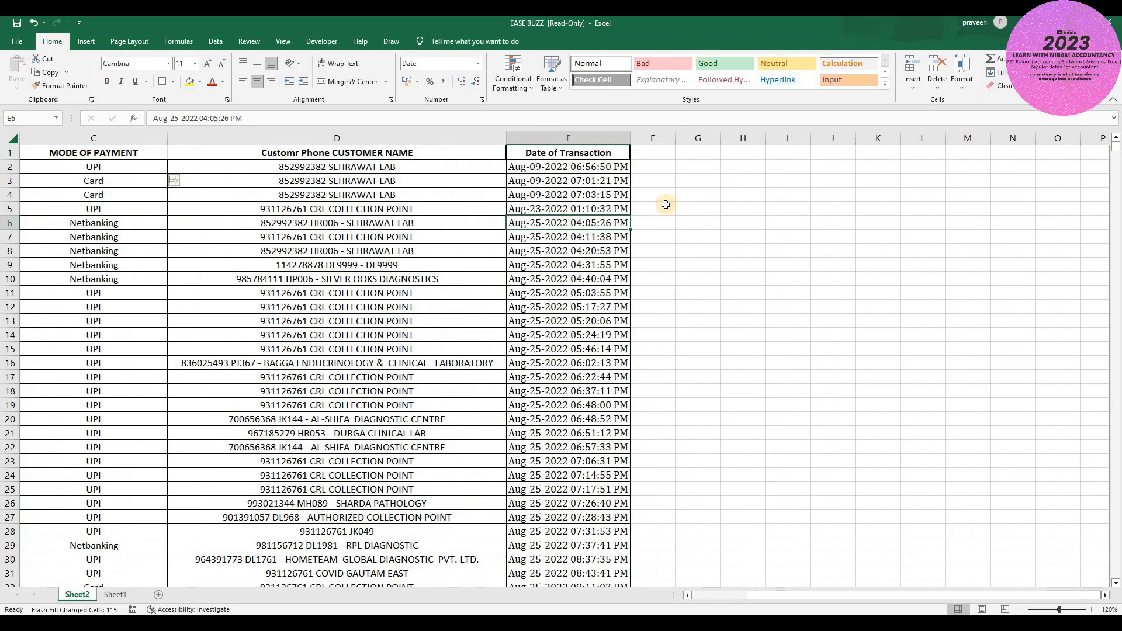
# - Insert two blank columns before the Date of Transaction column
pyautogui.click(535, 205)
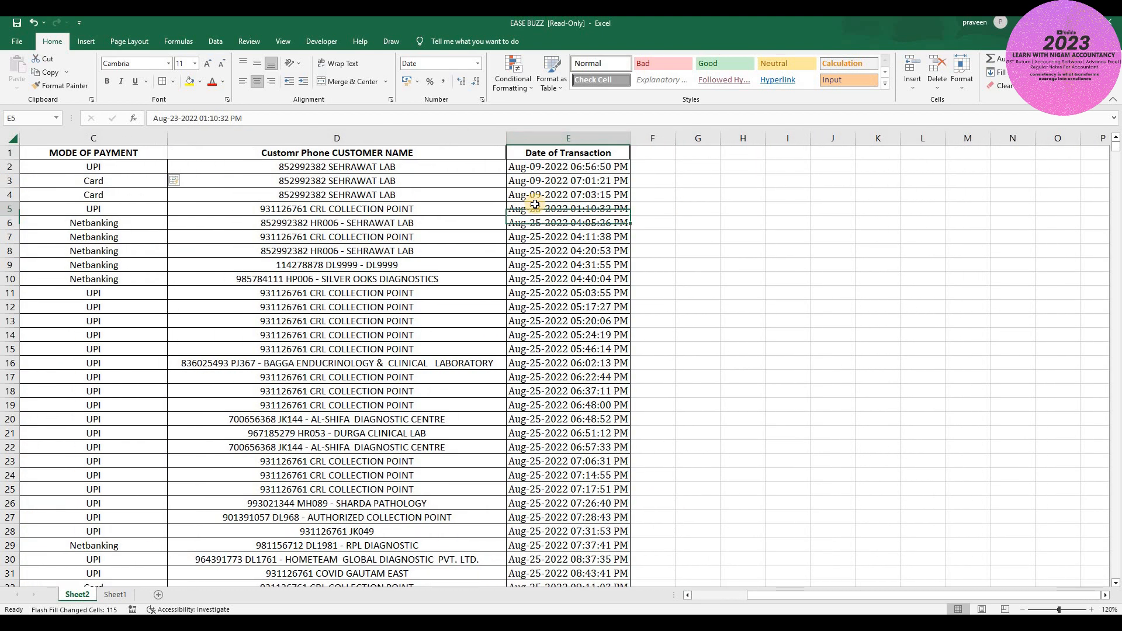
pyautogui.hotkey('ctrl', 'shift', 'Down')
pyautogui.hotkey('ctrl', 'space')
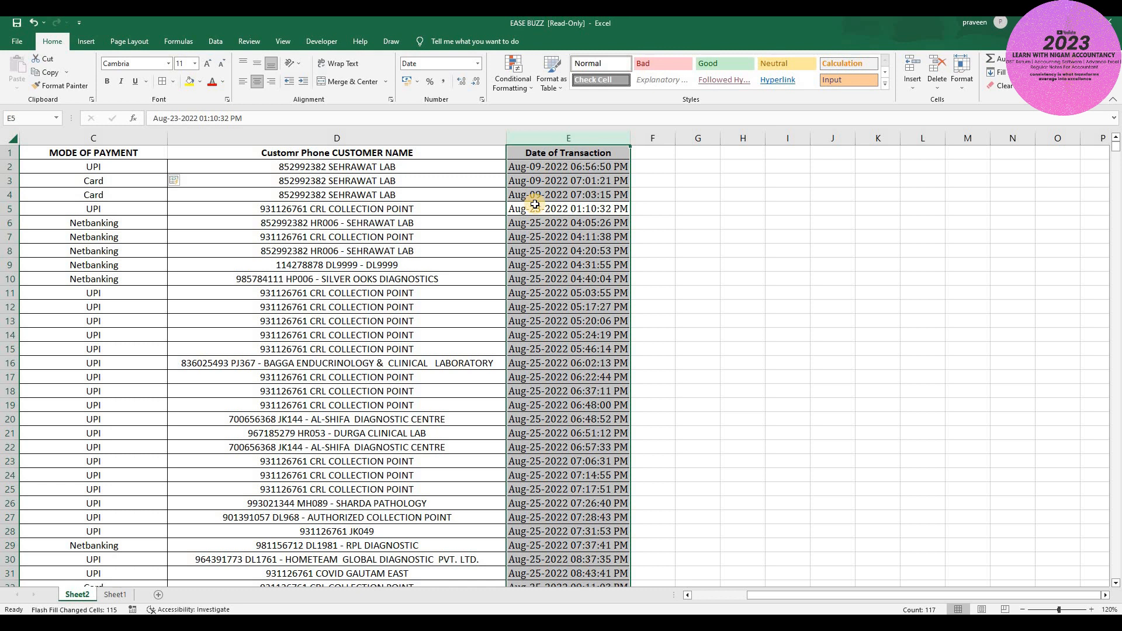
pyautogui.hotkey('ctrl', 'shift', '+')
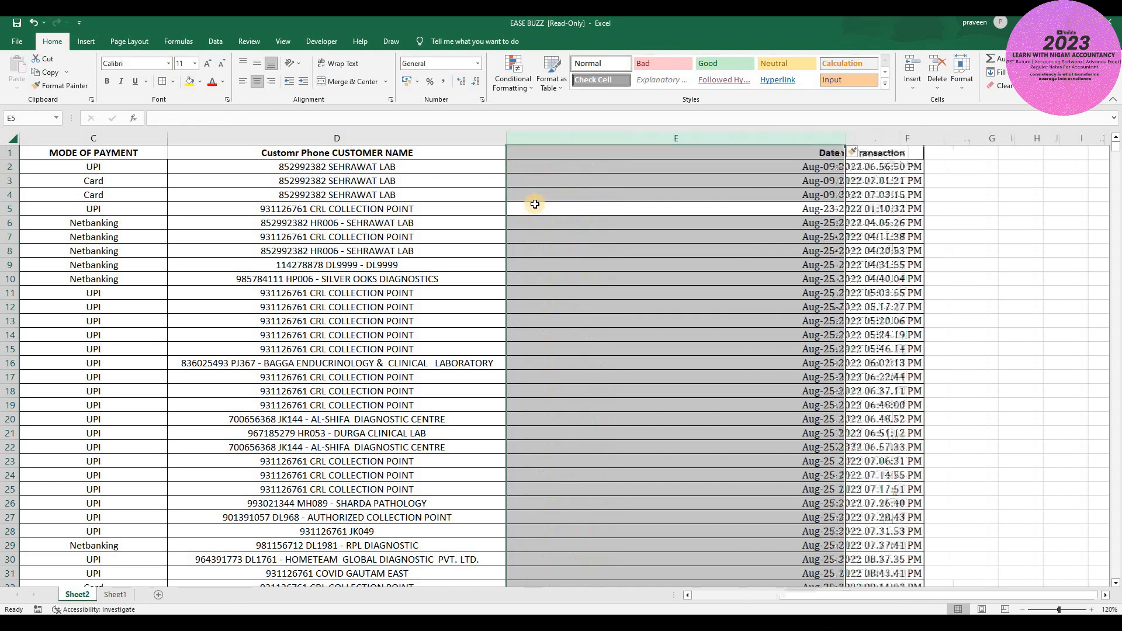
pyautogui.hotkey('ctrl', 'shift', '+')
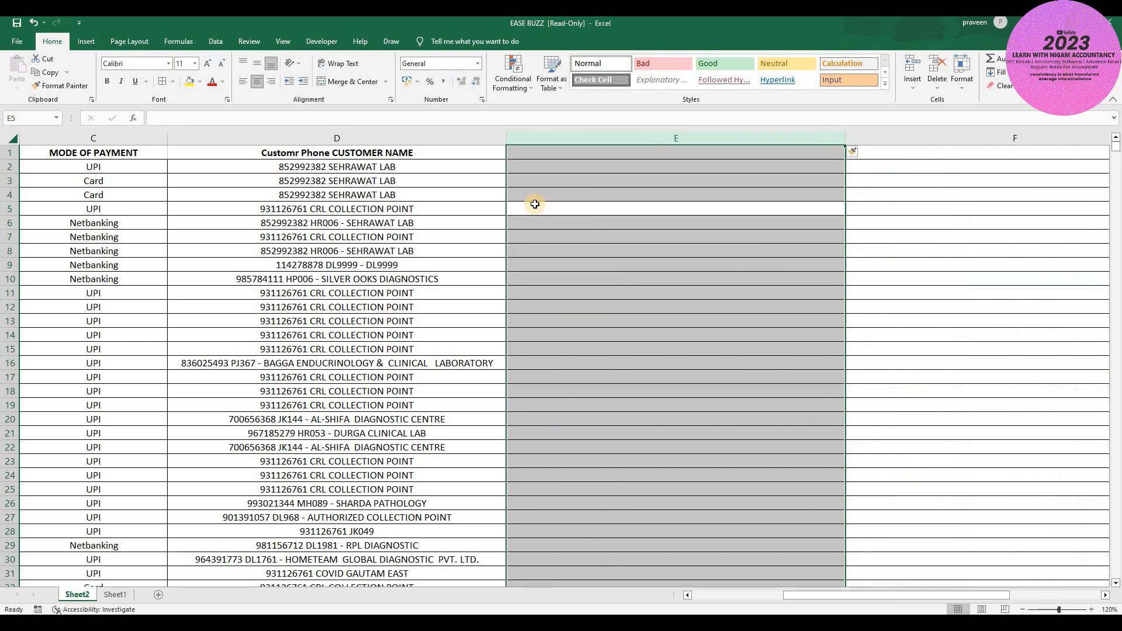
pyautogui.hotkey('shift', 'Right')
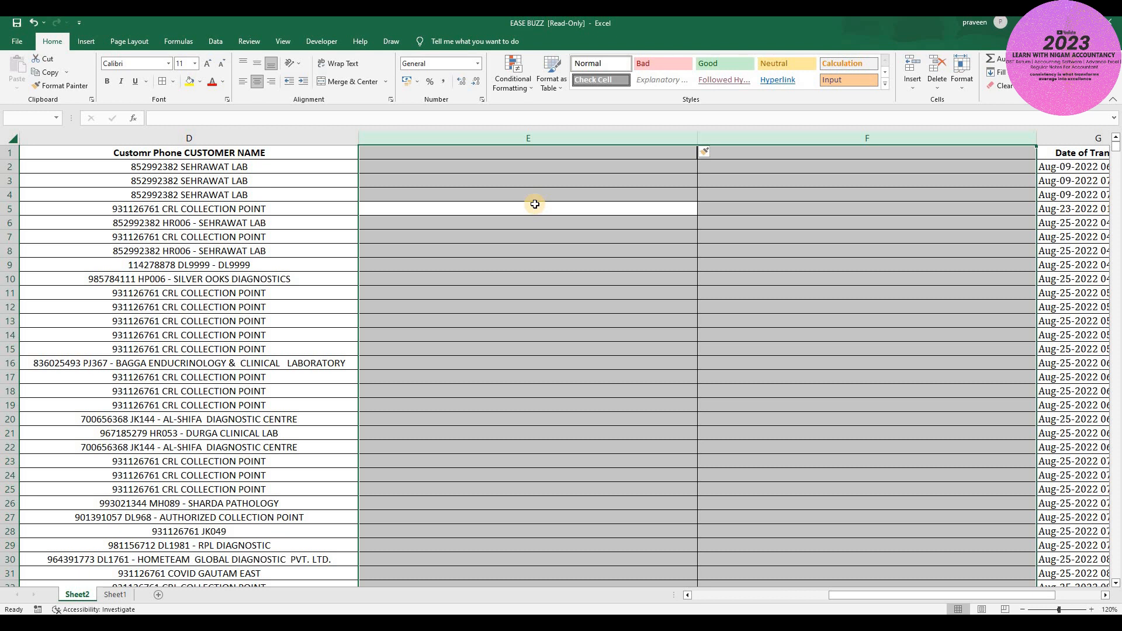
# - Set both new columns to a width of 50
pyautogui.press('alt')
pyautogui.press('h')
pyautogui.press('o')
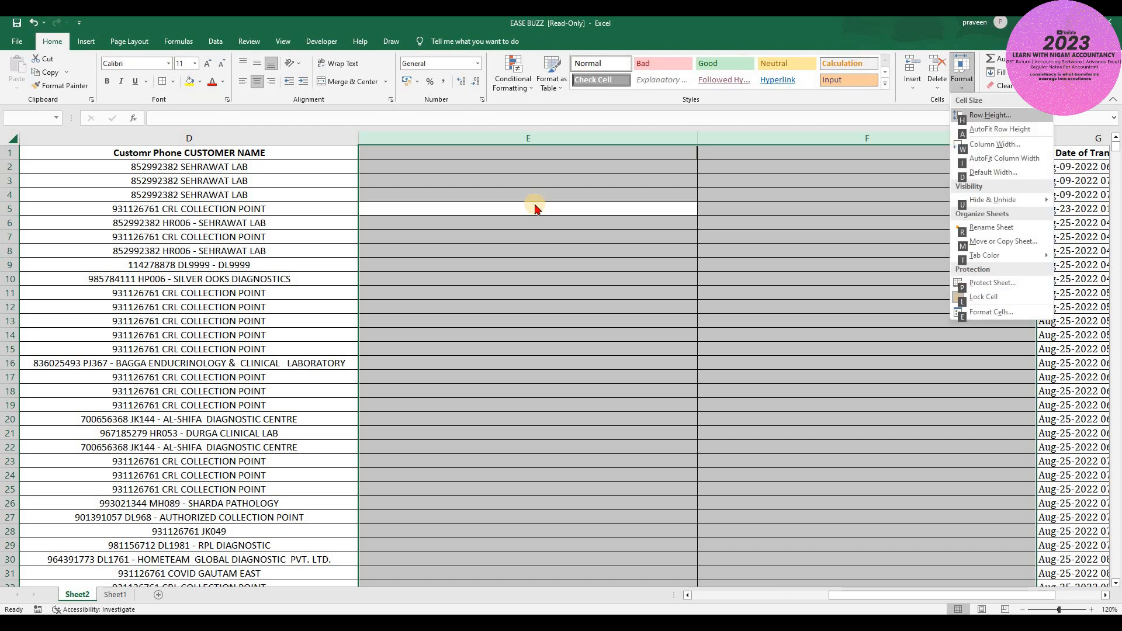
pyautogui.write('w')
pyautogui.write('5')
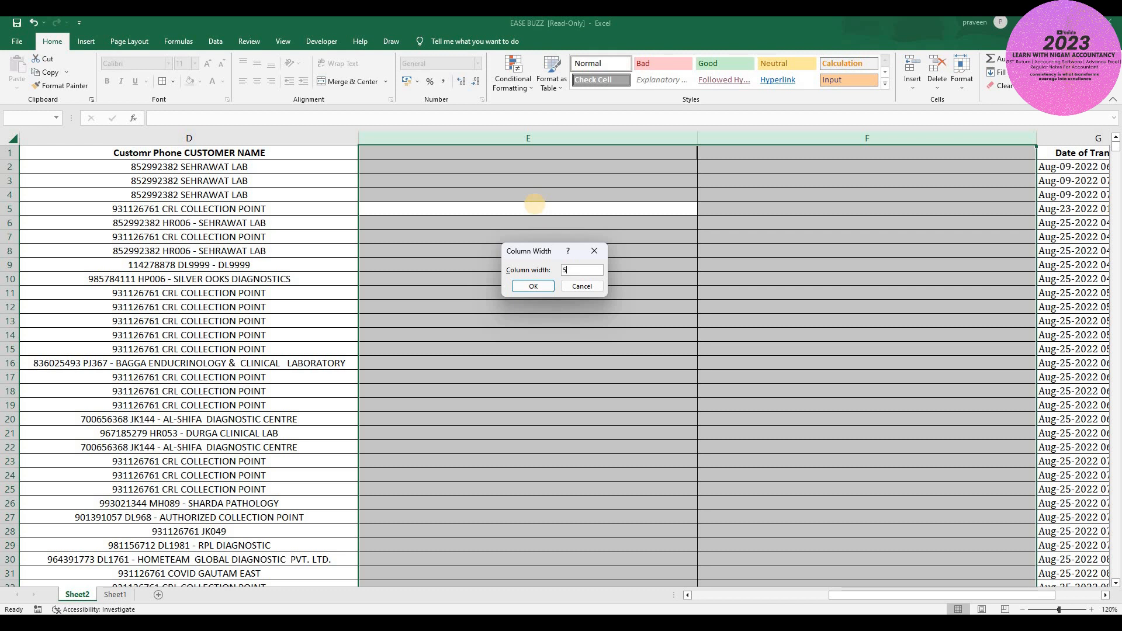
pyautogui.write('0')
pyautogui.press('Return')
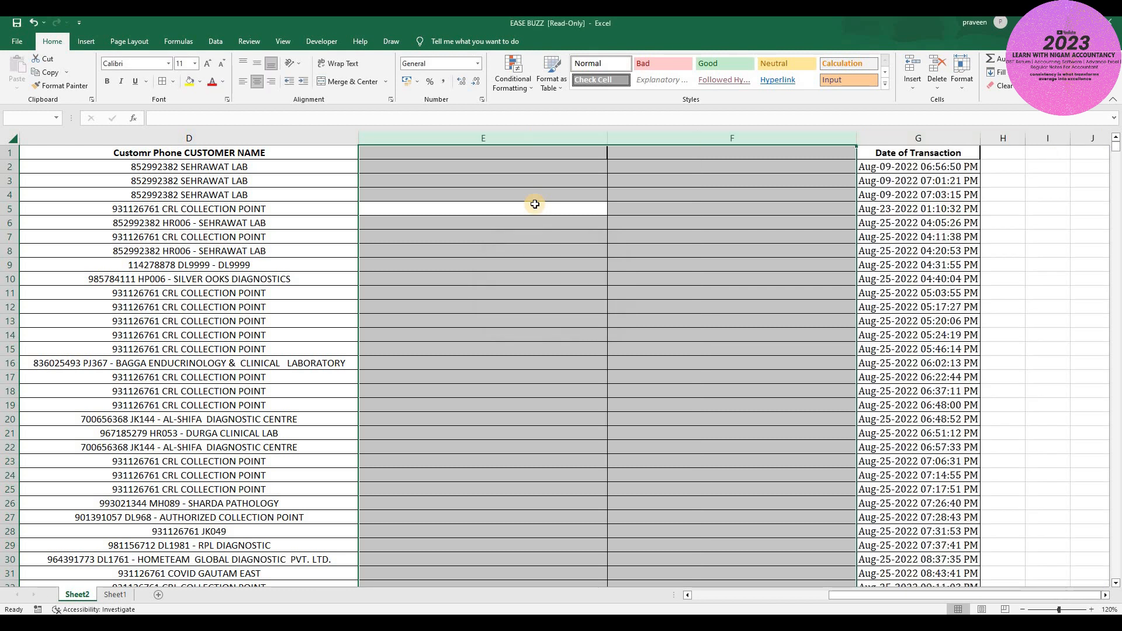
pyautogui.press('Up')
pyautogui.press('Up')
pyautogui.press('Up')
pyautogui.press('Up')
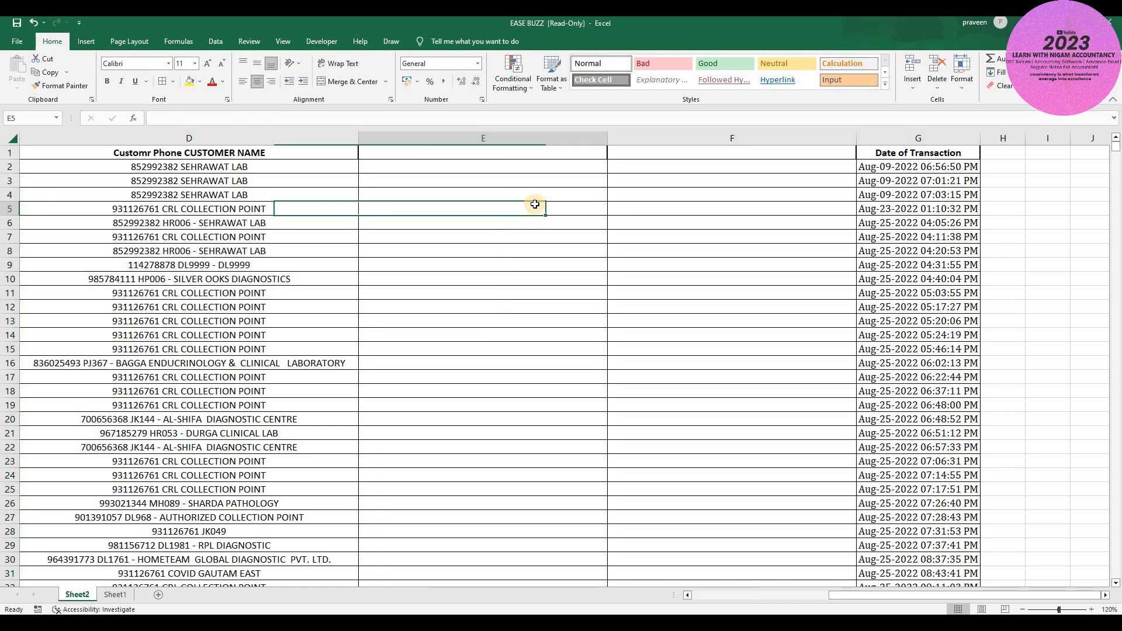
# - Enter bold headers CUTOMER PHONE in E1 and CUSTOMER NAME in F1
pyautogui.hotkey('ctrl', 'b')
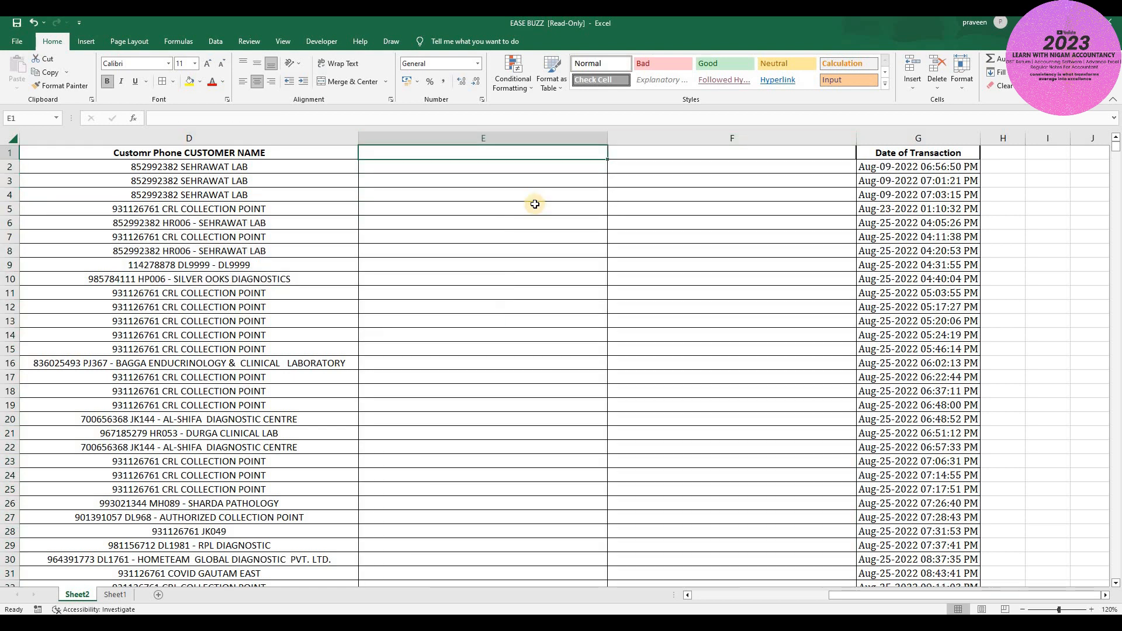
pyautogui.write('CU')
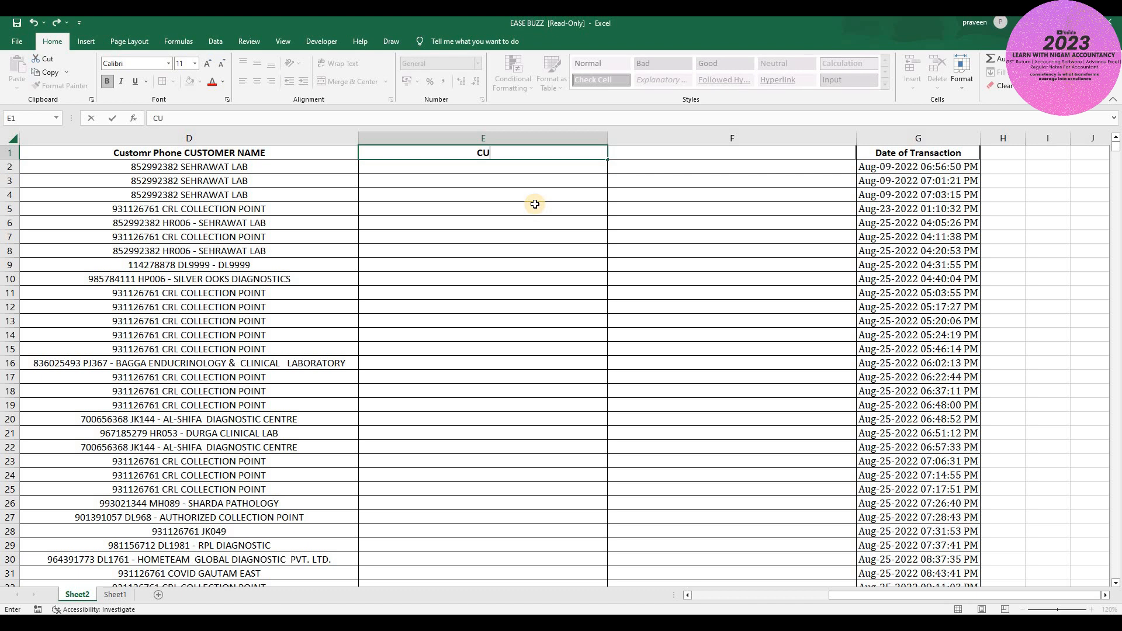
pyautogui.write('TOMER PHONE')
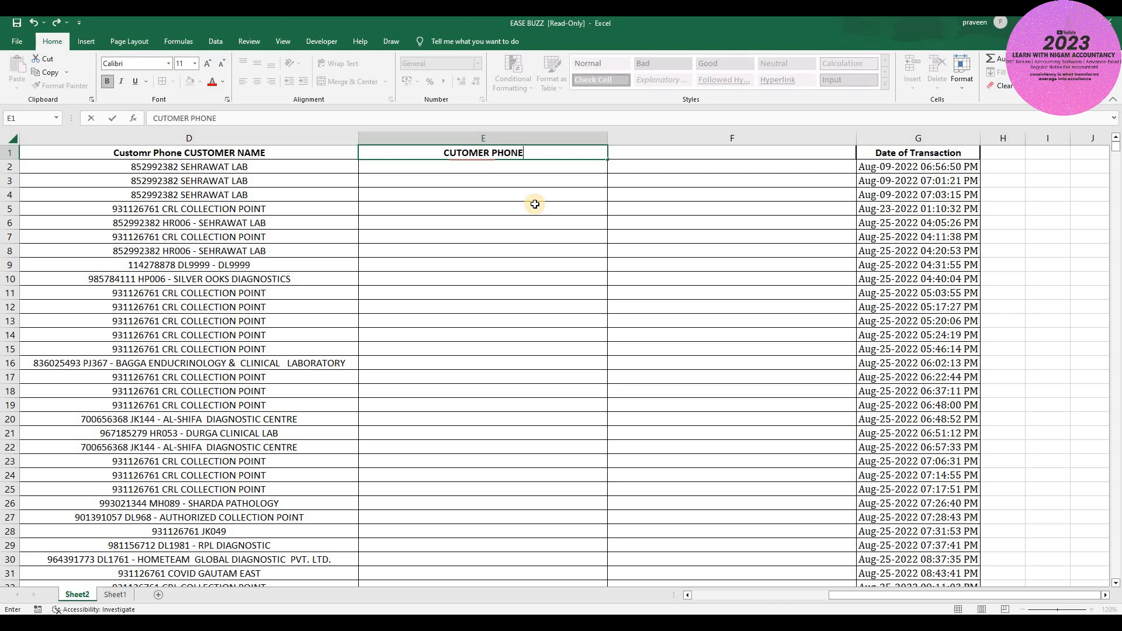
pyautogui.press('BackSpace')
pyautogui.press('BackSpace')
pyautogui.press('BackSpace')
pyautogui.press('BackSpace')
pyautogui.press('BackSpace')
pyautogui.press('BackSpace')
pyautogui.press('BackSpace')
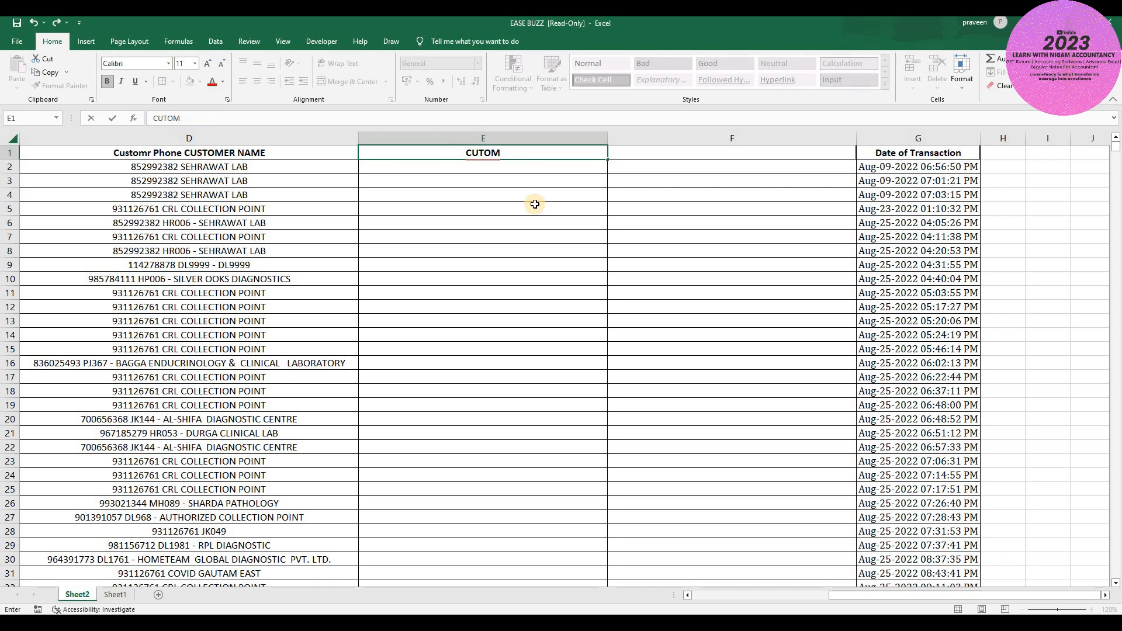
pyautogui.write('ER PHONE')
pyautogui.press('Tab')
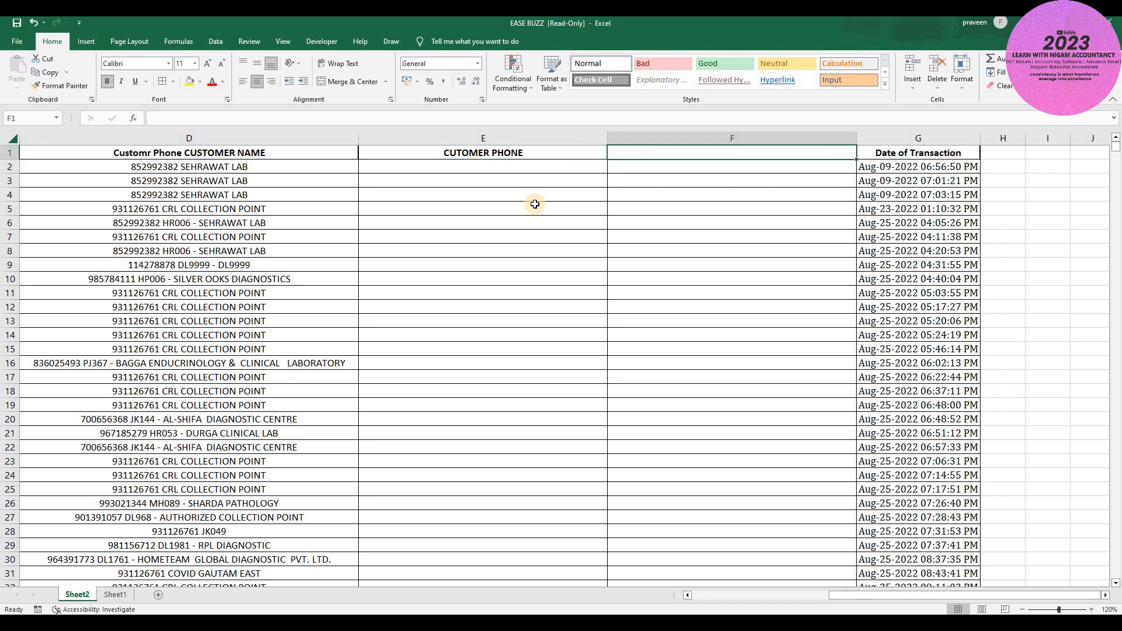
pyautogui.write('CUSTO')
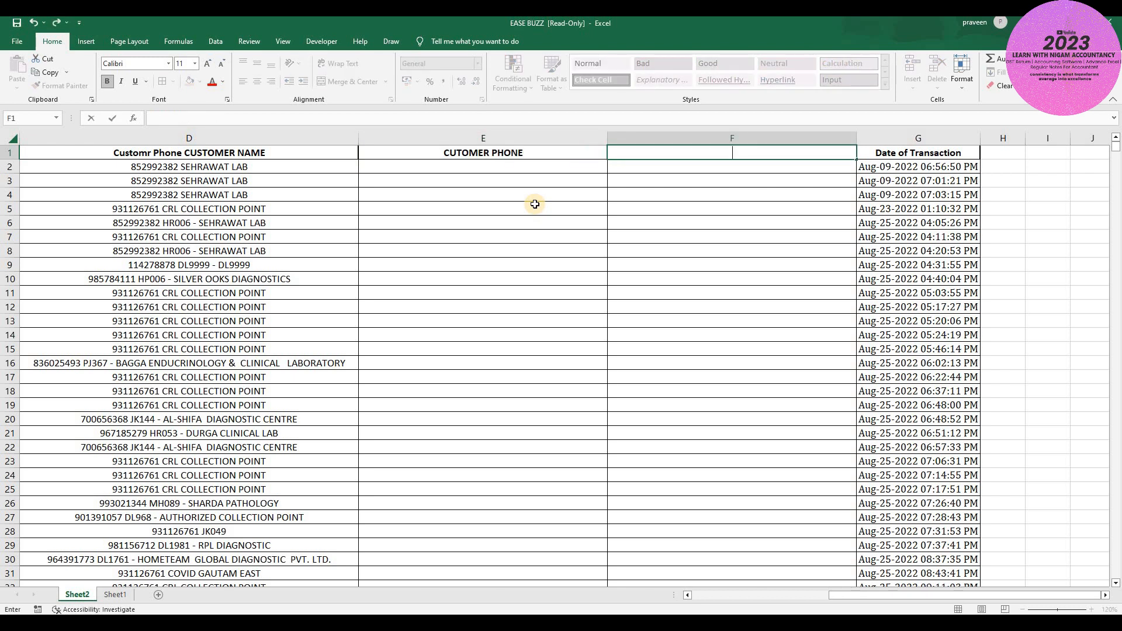
pyautogui.write('MER NAME')
pyautogui.press('Return')
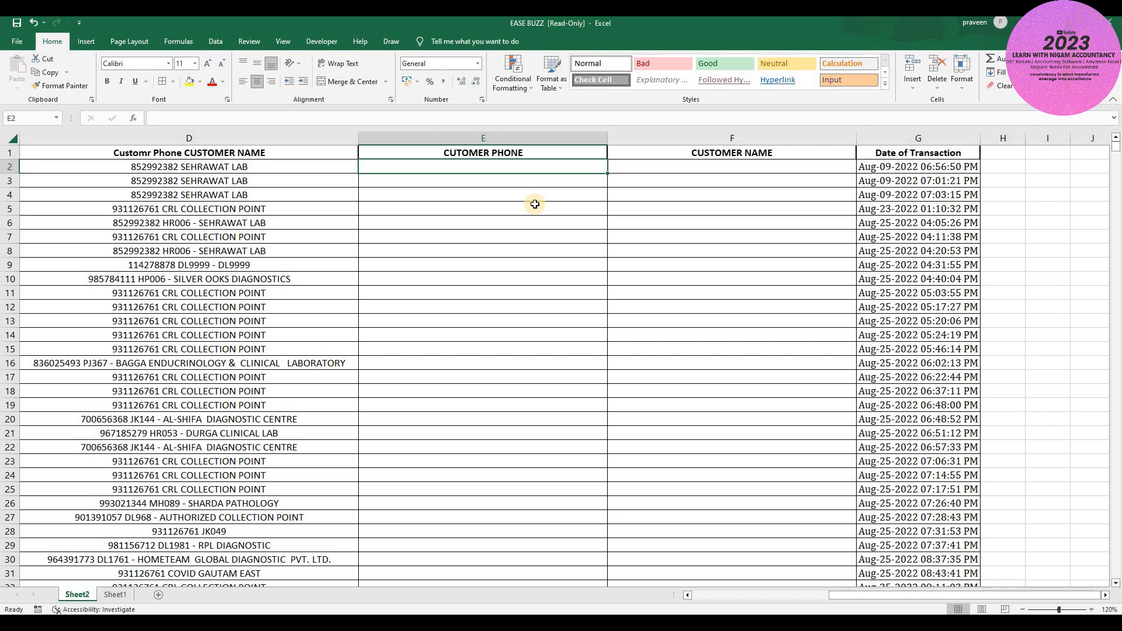
# - Enter the first customer's phone number in E2 and Flash Fill the column to row 117
pyautogui.write('85')
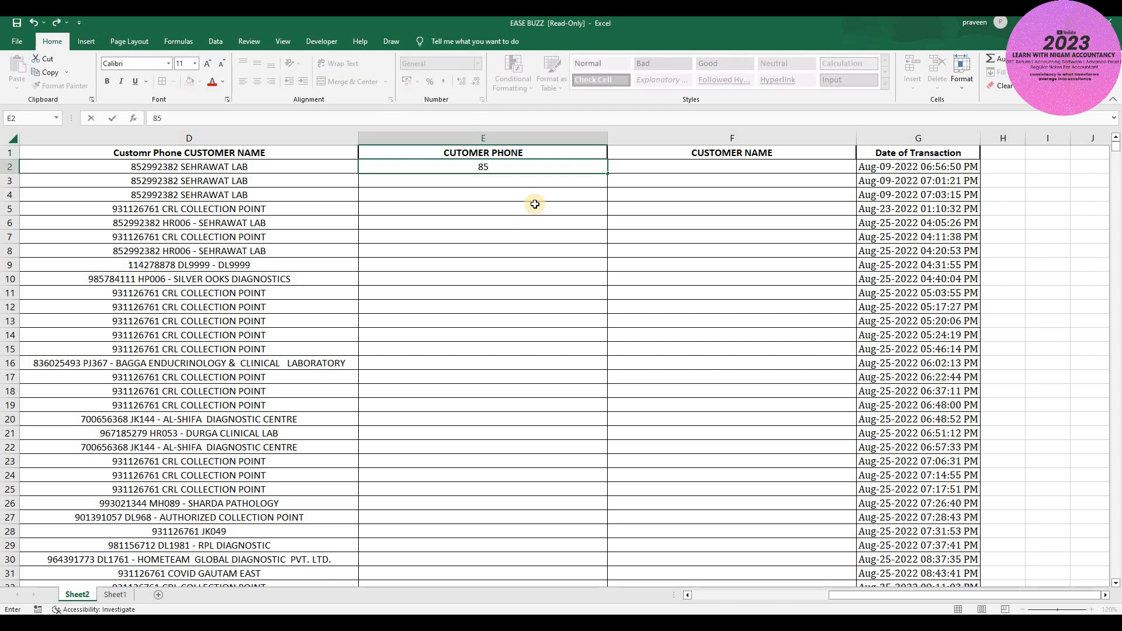
pyautogui.write('2992382')
pyautogui.press('Return')
pyautogui.press('Up')
pyautogui.hotkey('shift', 'Down')
pyautogui.hotkey('shift', 'Down')
pyautogui.hotkey('shift', 'Down')
pyautogui.hotkey('shift', 'Down')
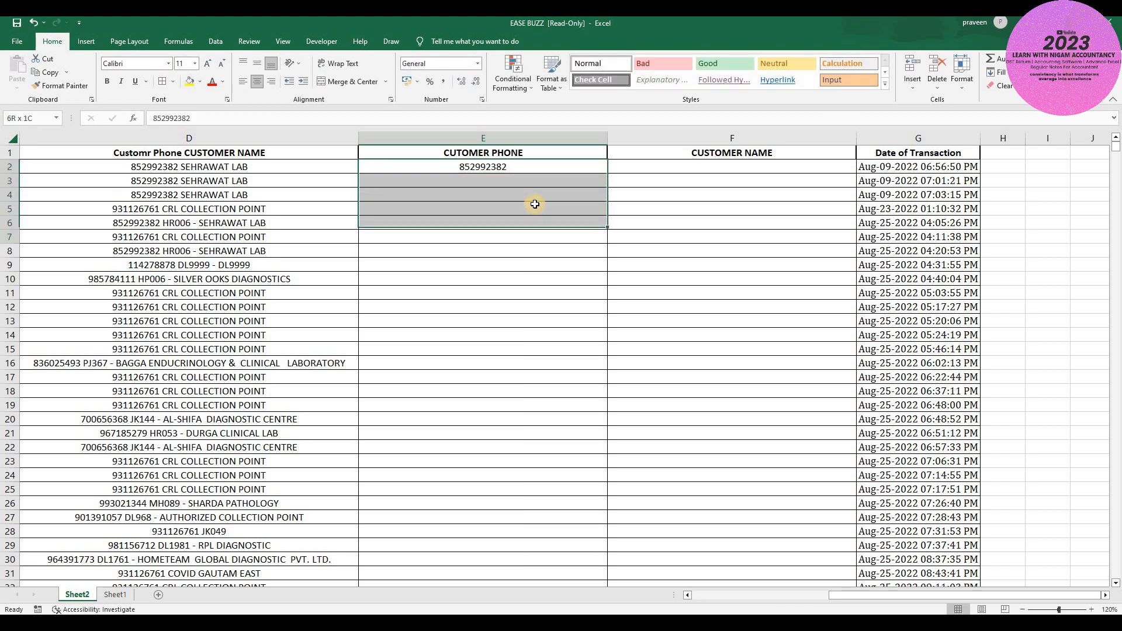
pyautogui.hotkey('shift', 'Down')
pyautogui.hotkey('shift', 'Down')
pyautogui.hotkey('shift', 'Down')
pyautogui.hotkey('shift', 'Down')
pyautogui.hotkey('shift', 'Down')
pyautogui.hotkey('shift', 'Down')
pyautogui.hotkey('shift', 'Down')
pyautogui.hotkey('shift', 'Down')
pyautogui.hotkey('shift', 'Down')
pyautogui.hotkey('shift', 'Down')
pyautogui.hotkey('shift', 'Down')
pyautogui.hotkey('shift', 'Down')
pyautogui.hotkey('shift', 'Down')
pyautogui.hotkey('shift', 'Down')
pyautogui.hotkey('shift', 'Down')
pyautogui.hotkey('shift', 'Down')
pyautogui.hotkey('shift', 'Down')
pyautogui.hotkey('shift', 'Down')
pyautogui.hotkey('shift', 'Down')
pyautogui.hotkey('shift', 'Down')
pyautogui.hotkey('shift', 'Down')
pyautogui.hotkey('shift', 'Down')
pyautogui.hotkey('shift', 'Down')
pyautogui.hotkey('shift', 'Down')
pyautogui.hotkey('shift', 'Down')
pyautogui.hotkey('shift', 'Down')
pyautogui.hotkey('shift', 'Down')
pyautogui.hotkey('shift', 'Down')
pyautogui.hotkey('shift', 'Down')
pyautogui.hotkey('shift', 'Down')
pyautogui.hotkey('shift', 'Down')
pyautogui.hotkey('shift', 'Down')
pyautogui.hotkey('shift', 'Down')
pyautogui.hotkey('shift', 'Down')
pyautogui.hotkey('shift', 'Down')
pyautogui.hotkey('shift', 'Down')
pyautogui.hotkey('shift', 'Down')
pyautogui.hotkey('shift', 'Down')
pyautogui.hotkey('shift', 'Down')
pyautogui.hotkey('shift', 'Down')
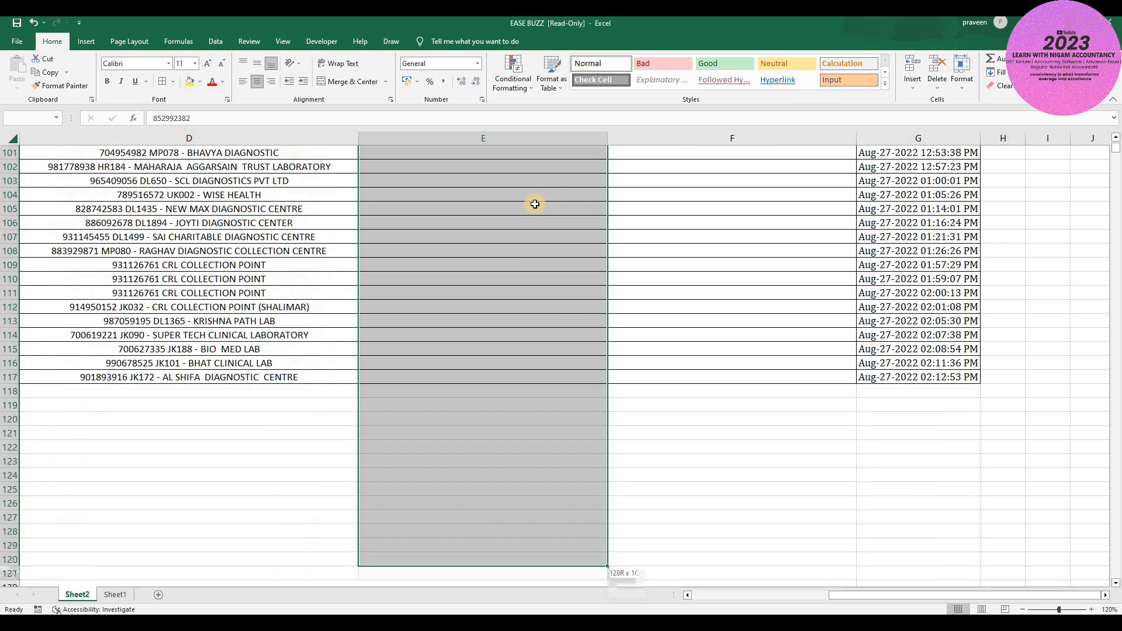
pyautogui.hotkey('shift', 'Up')
pyautogui.hotkey('shift', 'Up')
pyautogui.hotkey('shift', 'Up')
pyautogui.hotkey('shift', 'Up')
pyautogui.hotkey('shift', 'Up')
pyautogui.hotkey('shift', 'Up')
pyautogui.hotkey('shift', 'Up')
pyautogui.hotkey('shift', 'Up')
pyautogui.hotkey('shift', 'Up')
pyautogui.hotkey('shift', 'Up')
pyautogui.hotkey('shift', 'Up')
pyautogui.hotkey('shift', 'Up')
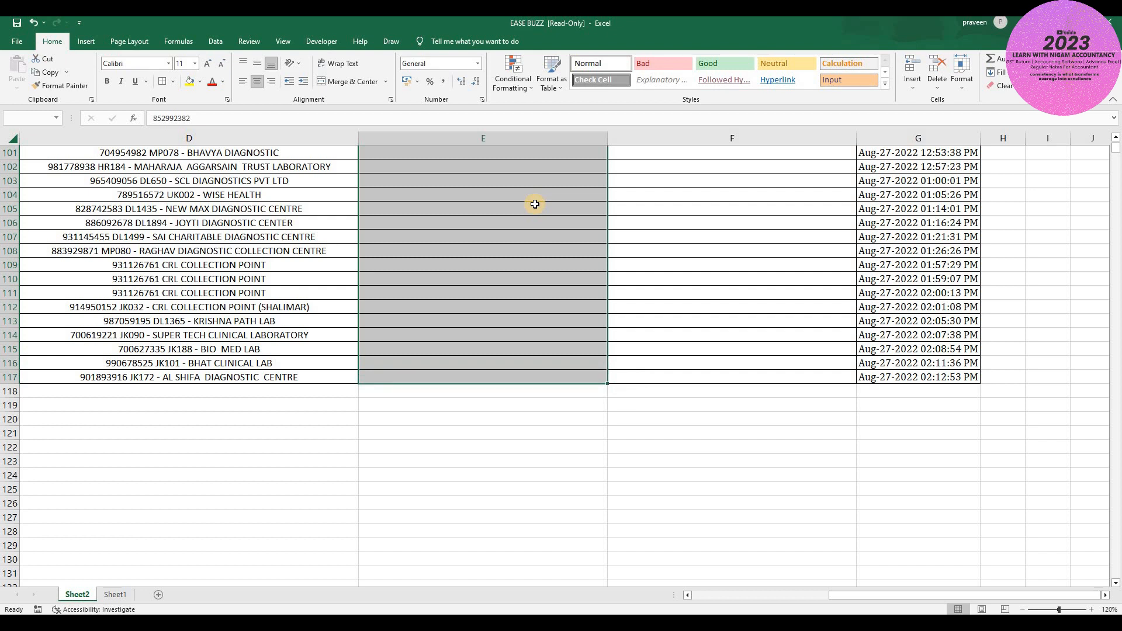
pyautogui.hotkey('ctrl', 'e')
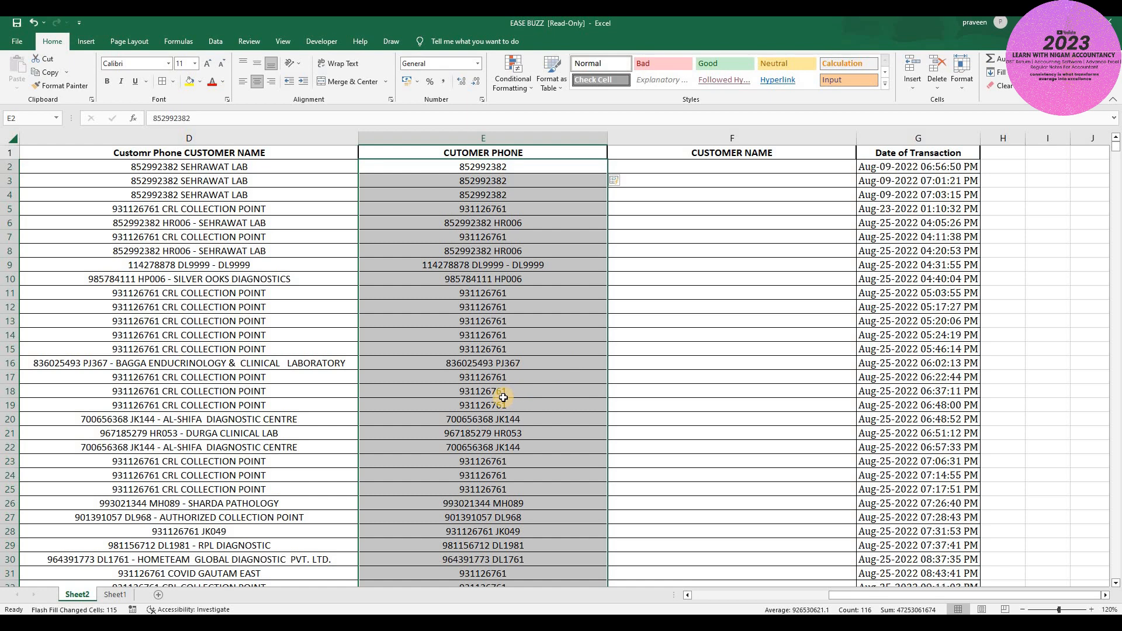
# - Scroll through the filled phone column to check the results
pyautogui.scroll(-8, 503, 398)
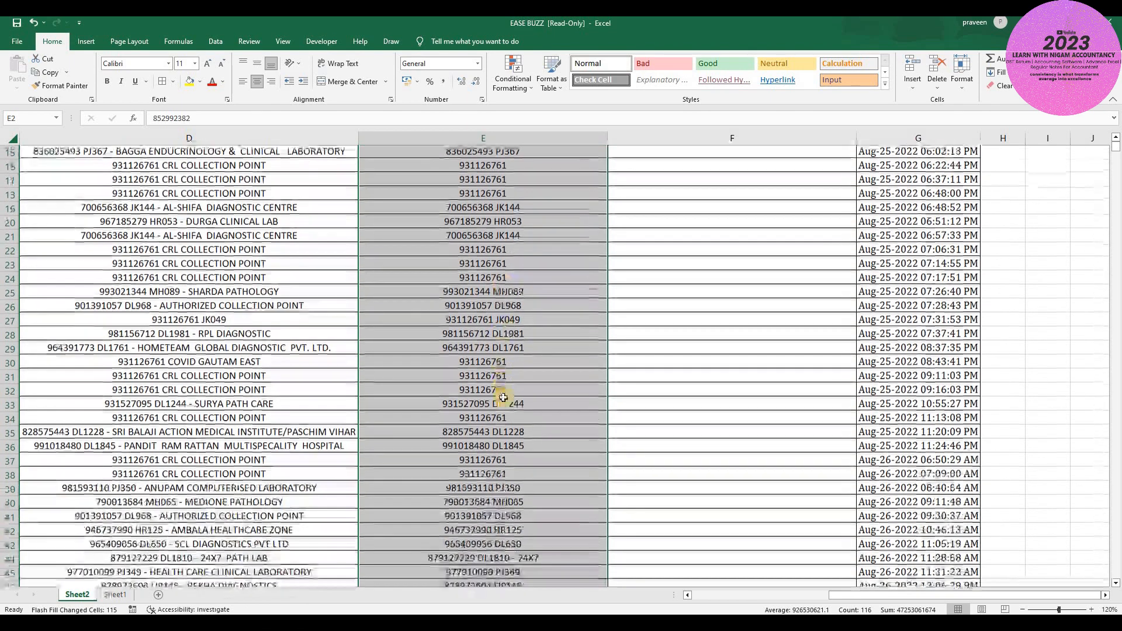
pyautogui.scroll(-7, 503, 397)
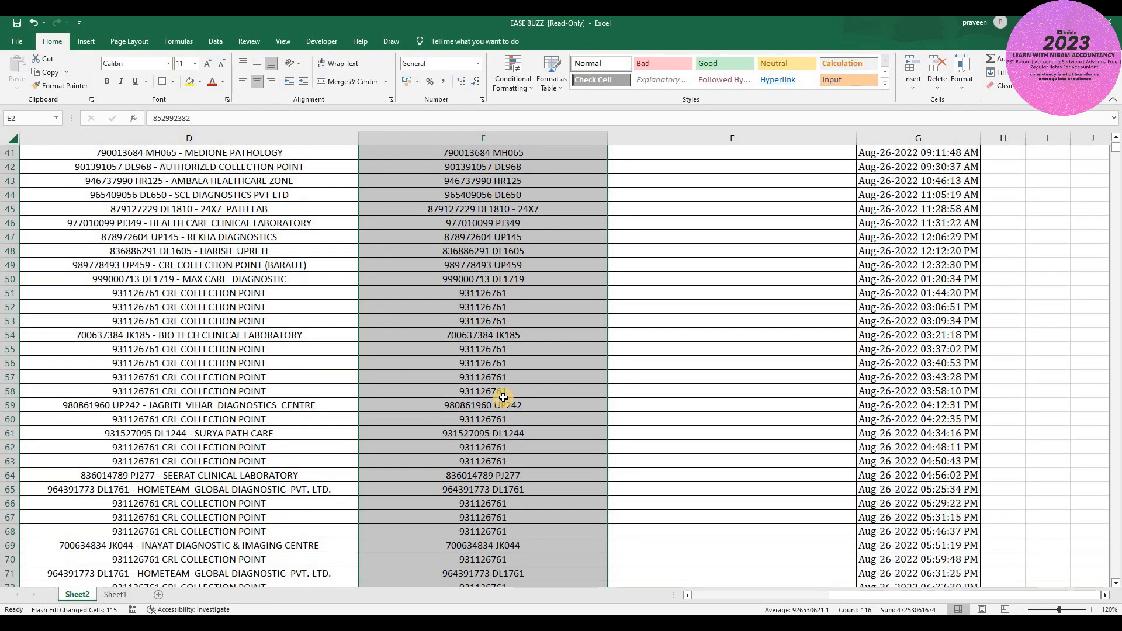
pyautogui.scroll(-5, 503, 397)
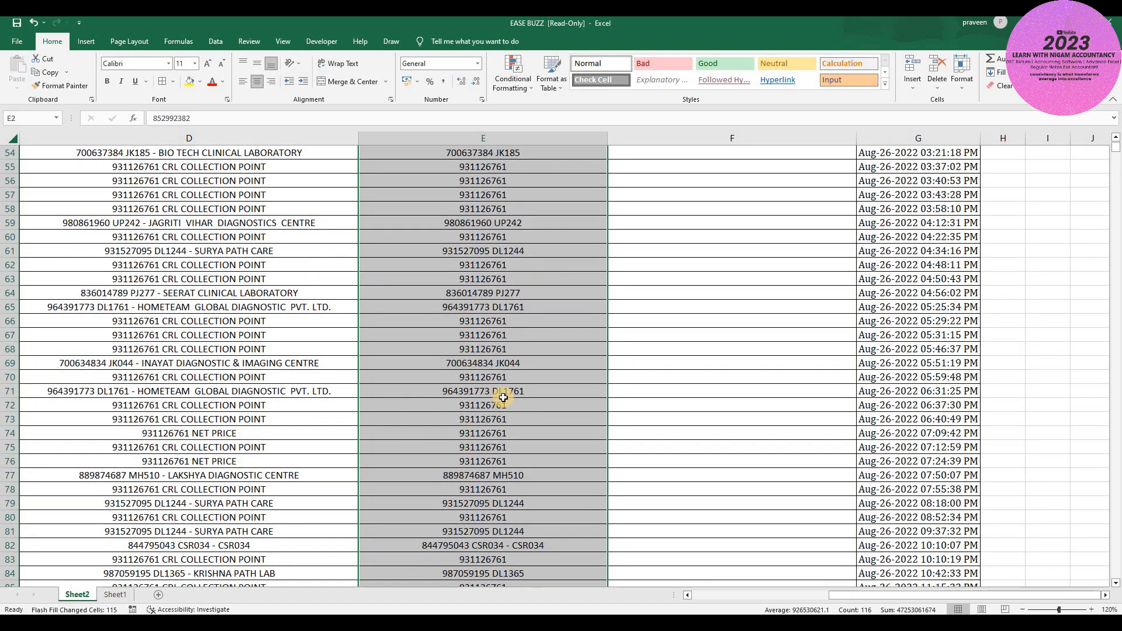
pyautogui.scroll(-2, 503, 398)
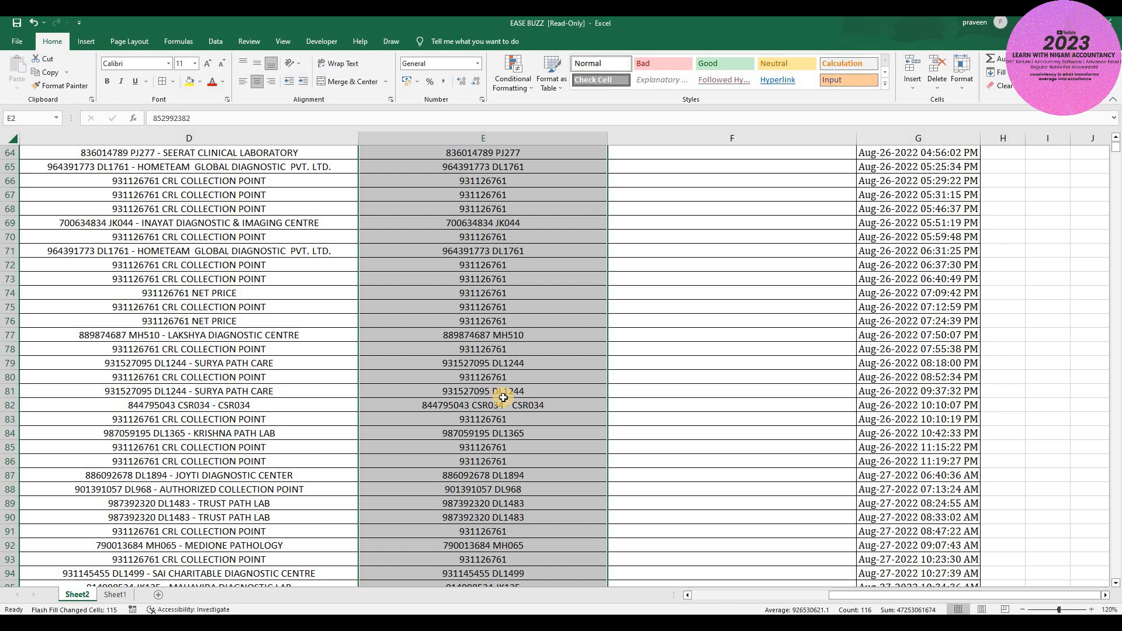
pyautogui.scroll(20, 503, 398)
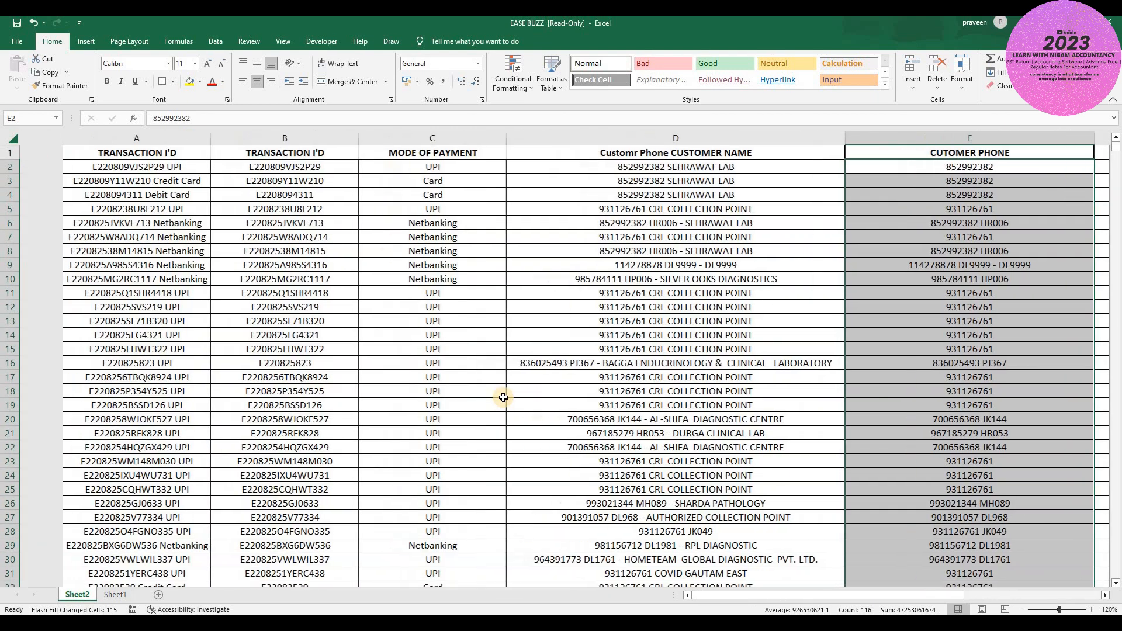
pyautogui.hscroll(2, 503, 398)
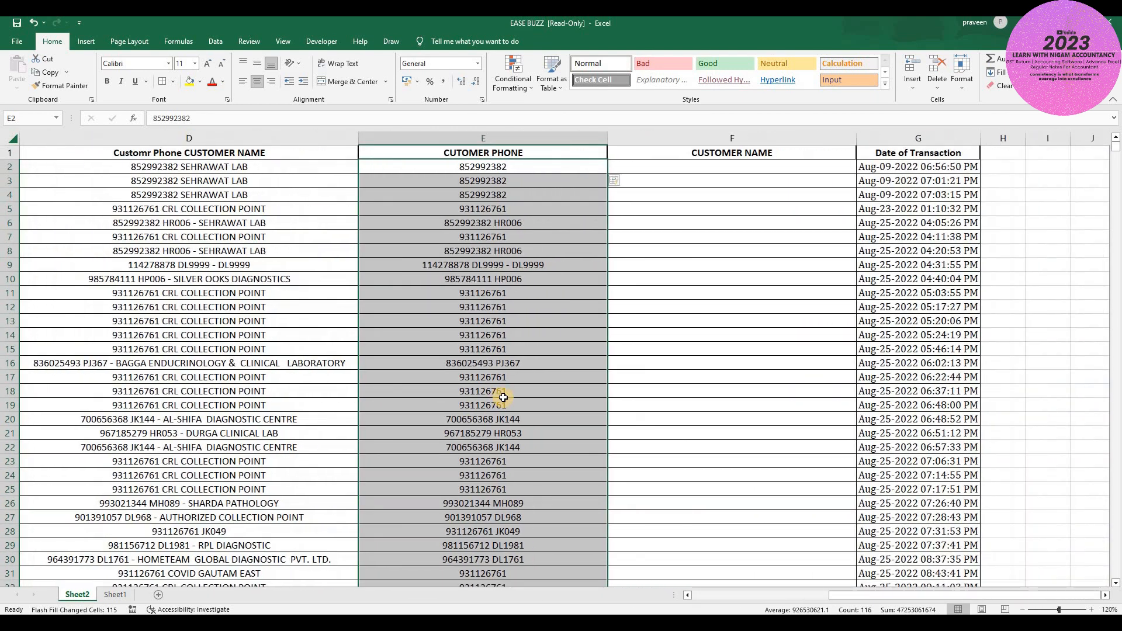
# - Clear the Flash Fill phone results and re-enter the first customer's phone number in E2
pyautogui.press('Delete')
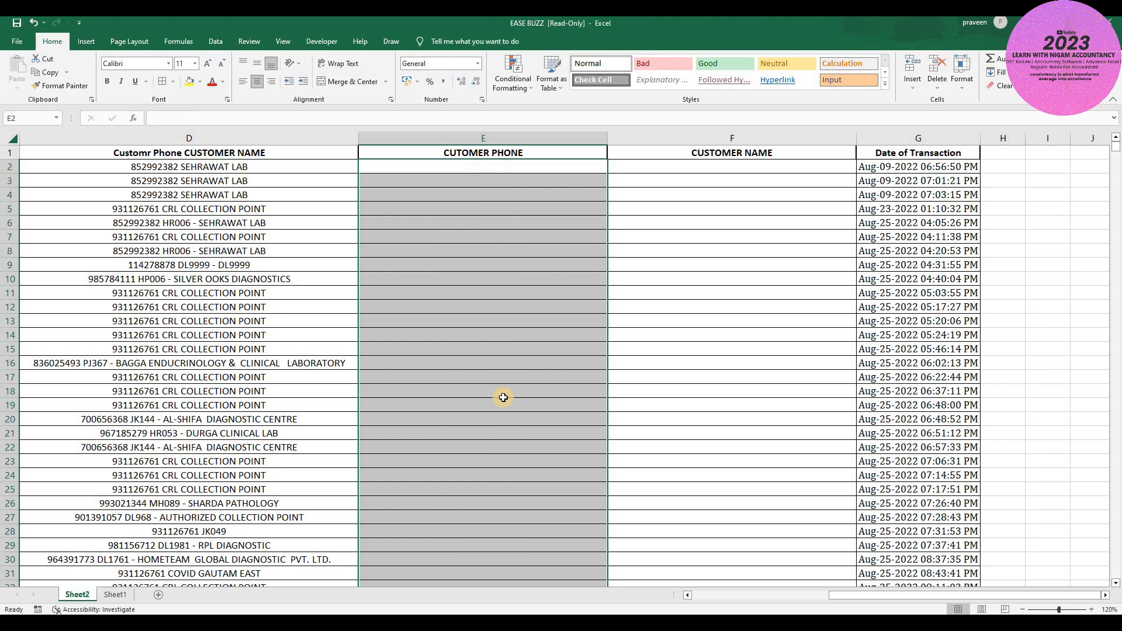
pyautogui.hotkey('shift', 'BackSpace')
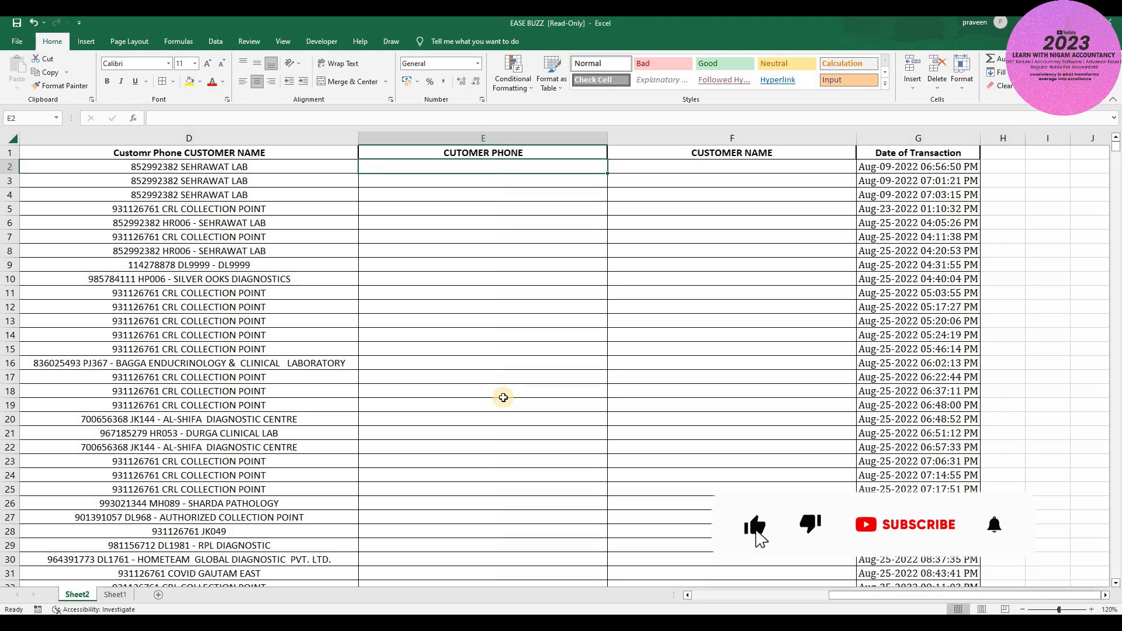
pyautogui.write('852992382')
pyautogui.press('Return')
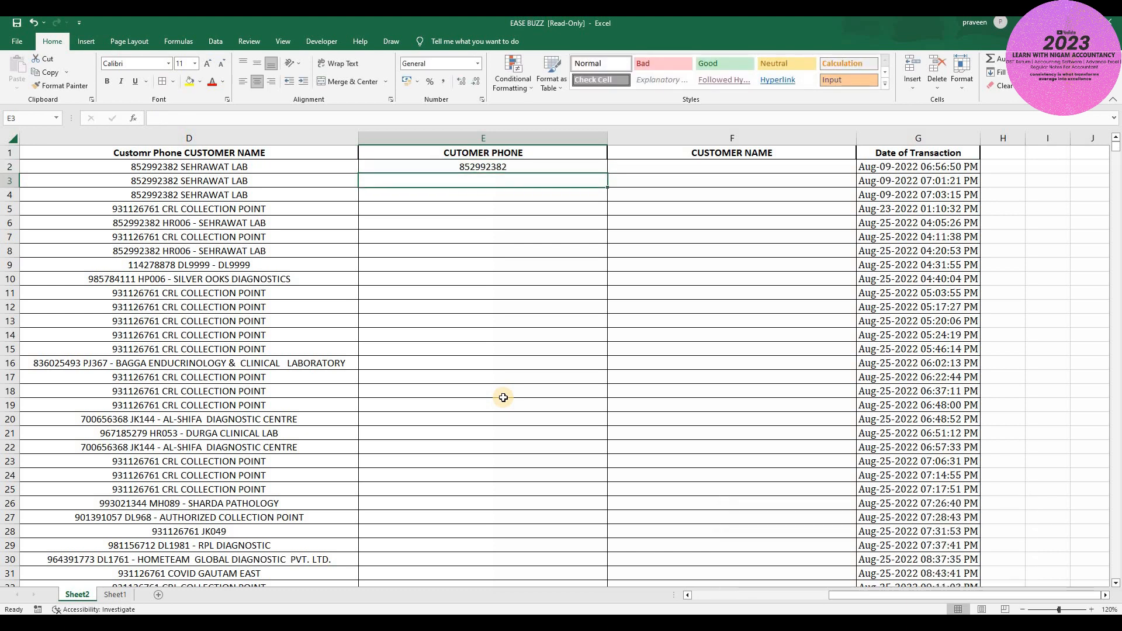
# - Enter example phone numbers for the customers in E10 and E11
pyautogui.press('Down')
pyautogui.press('Down')
pyautogui.press('Down')
pyautogui.press('Down')
pyautogui.press('Down')
pyautogui.press('Down')
pyautogui.press('Down')
pyautogui.press('Down')
pyautogui.press('Down')
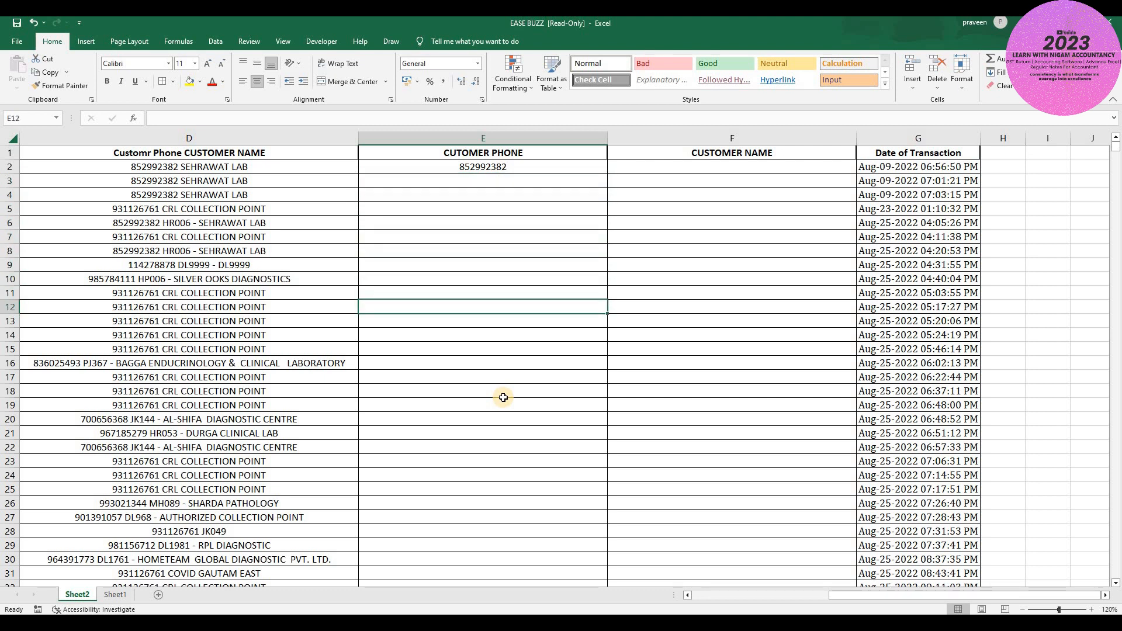
pyautogui.press('Up')
pyautogui.press('Up')
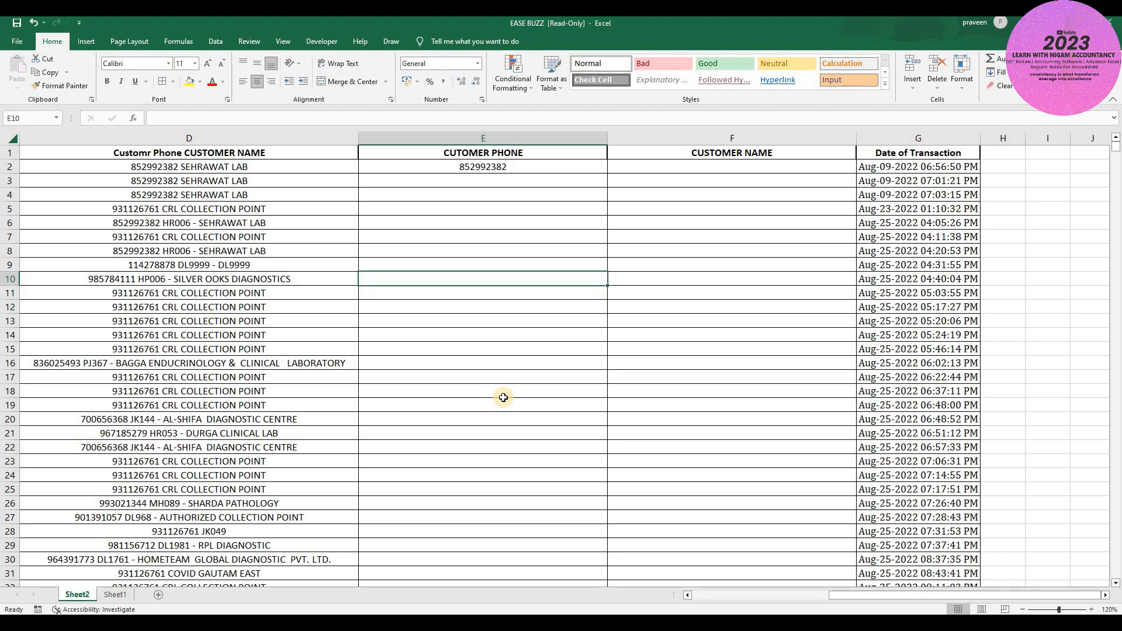
pyautogui.write('0')
pyautogui.press('BackSpace')
pyautogui.write('852992')
pyautogui.press('BackSpace')
pyautogui.press('BackSpace')
pyautogui.press('BackSpace')
pyautogui.press('BackSpace')
pyautogui.write('004')
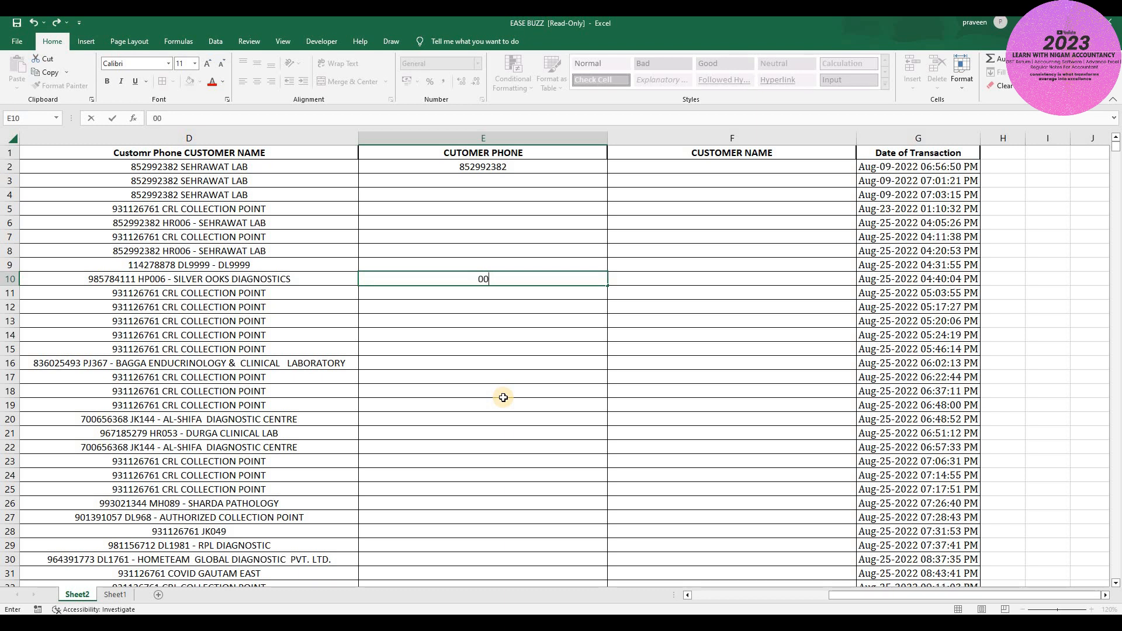
pyautogui.press('BackSpace')
pyautogui.press('BackSpace')
pyautogui.press('BackSpace')
pyautogui.write('114278878')
pyautogui.press('Return')
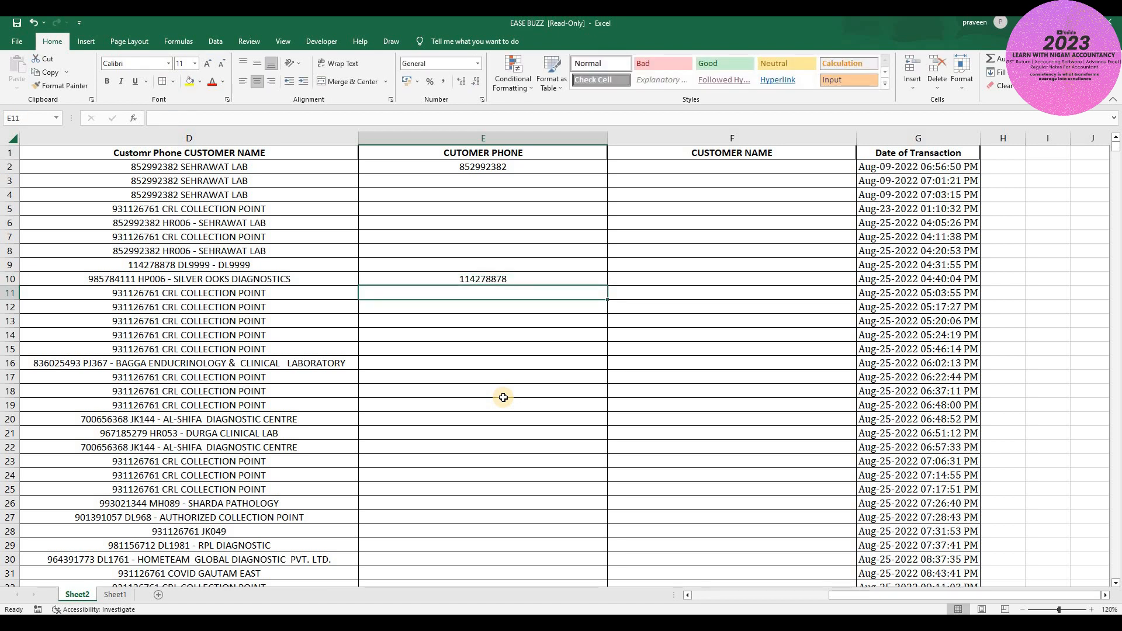
pyautogui.write('985')
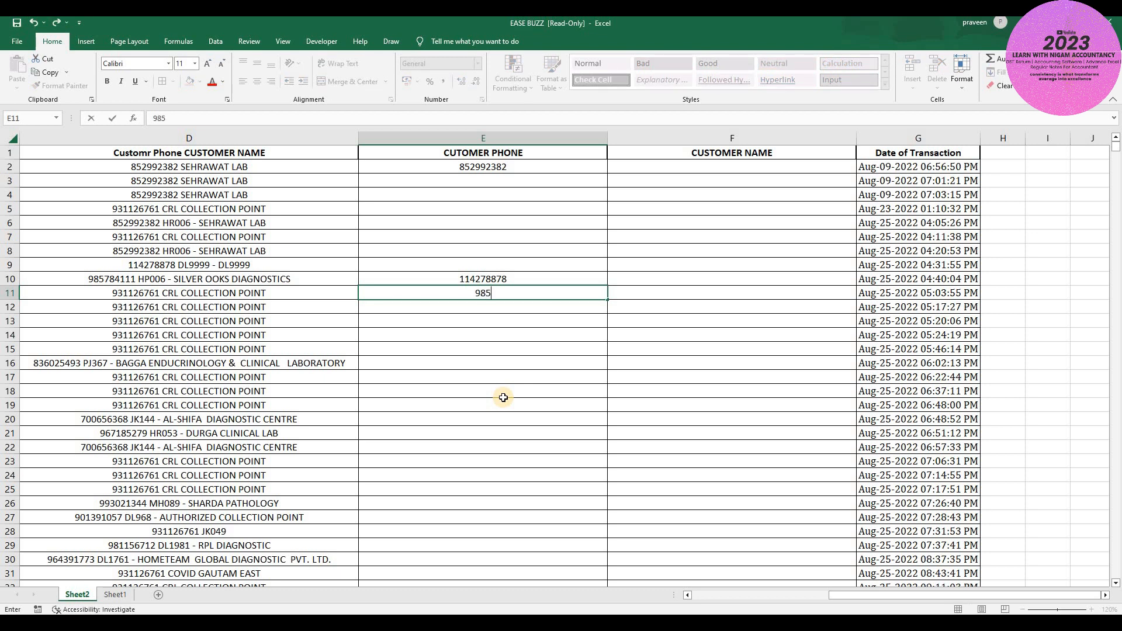
pyautogui.write('784111')
pyautogui.press('Return')
pyautogui.press('Up')
pyautogui.press('Up')
pyautogui.press('Up')
pyautogui.press('Up')
pyautogui.press('Up')
pyautogui.press('Up')
pyautogui.press('Up')
pyautogui.press('Up')
pyautogui.press('Up')
pyautogui.press('Up')
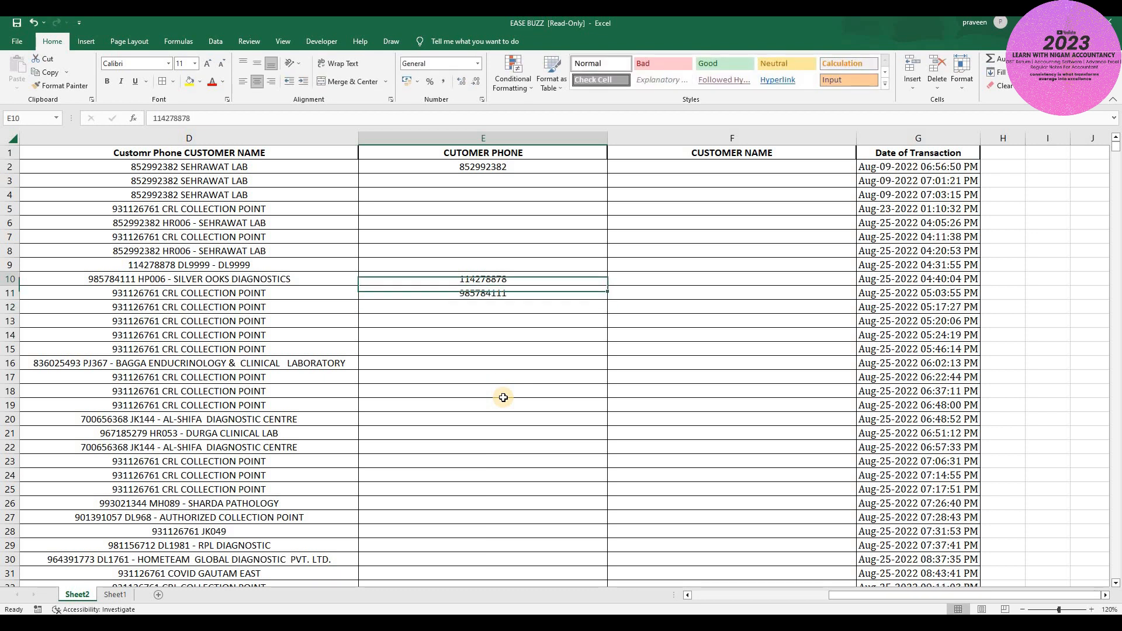
# - Select the phone column down to row 117 and paste into it
pyautogui.hotkey('shift', 'Down')
pyautogui.hotkey('shift', 'Down')
pyautogui.hotkey('shift', 'Down')
pyautogui.hotkey('shift', 'Down')
pyautogui.hotkey('shift', 'Down')
pyautogui.hotkey('shift', 'Down')
pyautogui.hotkey('shift', 'Down')
pyautogui.hotkey('shift', 'Down')
pyautogui.hotkey('shift', 'Down')
pyautogui.hotkey('shift', 'Down')
pyautogui.hotkey('shift', 'Down')
pyautogui.hotkey('shift', 'Down')
pyautogui.hotkey('shift', 'Down')
pyautogui.hotkey('shift', 'Down')
pyautogui.hotkey('shift', 'Down')
pyautogui.hotkey('shift', 'Down')
pyautogui.hotkey('shift', 'Down')
pyautogui.hotkey('shift', 'Down')
pyautogui.hotkey('shift', 'Down')
pyautogui.hotkey('shift', 'Down')
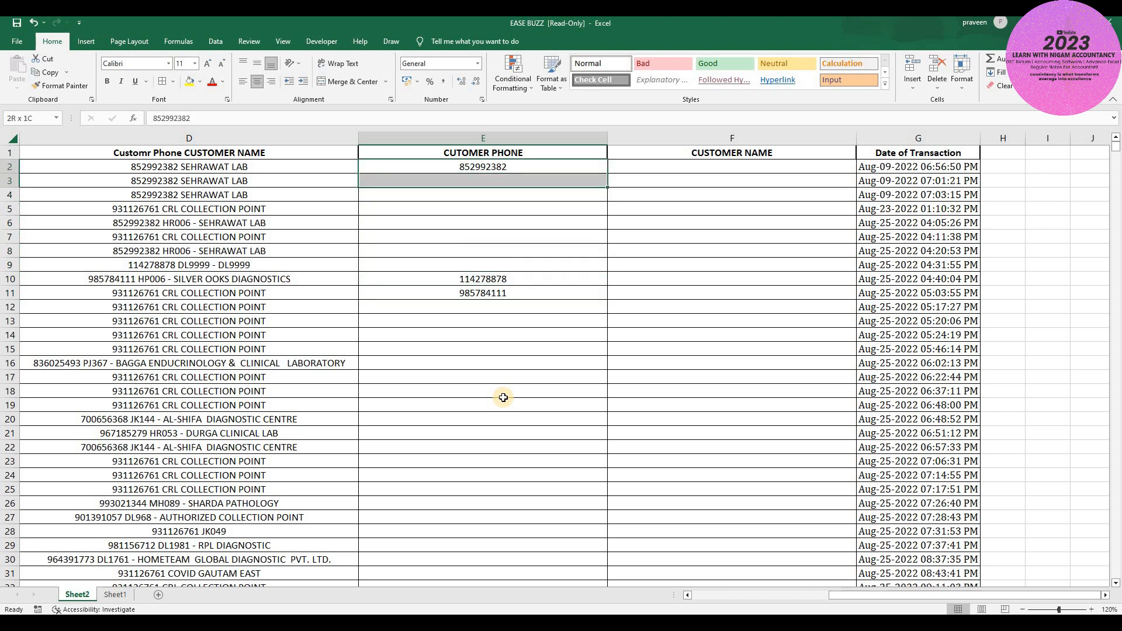
pyautogui.hotkey('shift', 'Down')
pyautogui.hotkey('shift', 'Down')
pyautogui.hotkey('shift', 'Down')
pyautogui.hotkey('shift', 'Down')
pyautogui.hotkey('shift', 'Down')
pyautogui.hotkey('shift', 'Down')
pyautogui.hotkey('shift', 'Down')
pyautogui.hotkey('shift', 'Down')
pyautogui.hotkey('shift', 'Down')
pyautogui.hotkey('shift', 'Down')
pyautogui.hotkey('shift', 'Down')
pyautogui.hotkey('shift', 'Down')
pyautogui.hotkey('shift', 'Down')
pyautogui.hotkey('shift', 'Down')
pyautogui.hotkey('shift', 'Down')
pyautogui.hotkey('shift', 'Down')
pyautogui.hotkey('shift', 'Down')
pyautogui.hotkey('shift', 'Down')
pyautogui.hotkey('shift', 'Down')
pyautogui.hotkey('shift', 'Down')
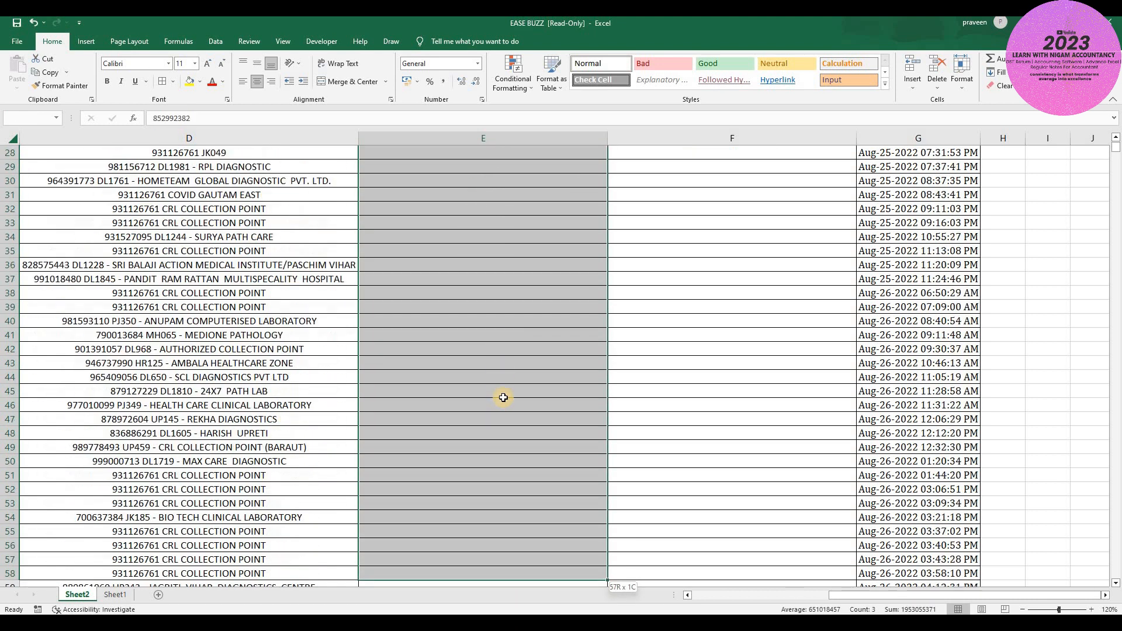
pyautogui.hotkey('shift', 'Down')
pyautogui.hotkey('shift', 'Down')
pyautogui.hotkey('shift', 'Down')
pyautogui.hotkey('shift', 'Down')
pyautogui.hotkey('shift', 'Down')
pyautogui.hotkey('shift', 'Down')
pyautogui.hotkey('shift', 'Down')
pyautogui.hotkey('shift', 'Down')
pyautogui.hotkey('shift', 'Down')
pyautogui.hotkey('shift', 'Down')
pyautogui.hotkey('shift', 'Down')
pyautogui.hotkey('shift', 'Down')
pyautogui.hotkey('shift', 'Down')
pyautogui.hotkey('shift', 'Down')
pyautogui.hotkey('shift', 'Down')
pyautogui.hotkey('shift', 'Down')
pyautogui.hotkey('shift', 'Down')
pyautogui.hotkey('shift', 'Down')
pyautogui.hotkey('shift', 'Down')
pyautogui.hotkey('shift', 'Down')
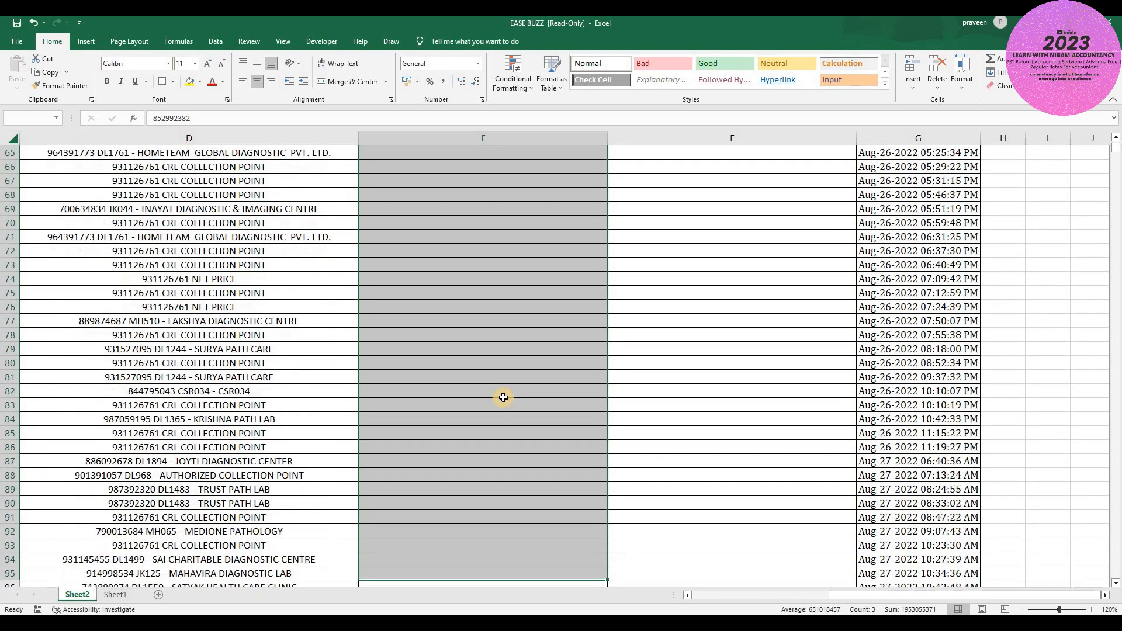
pyautogui.hotkey('shift', 'Down')
pyautogui.hotkey('ctrl', 'v')
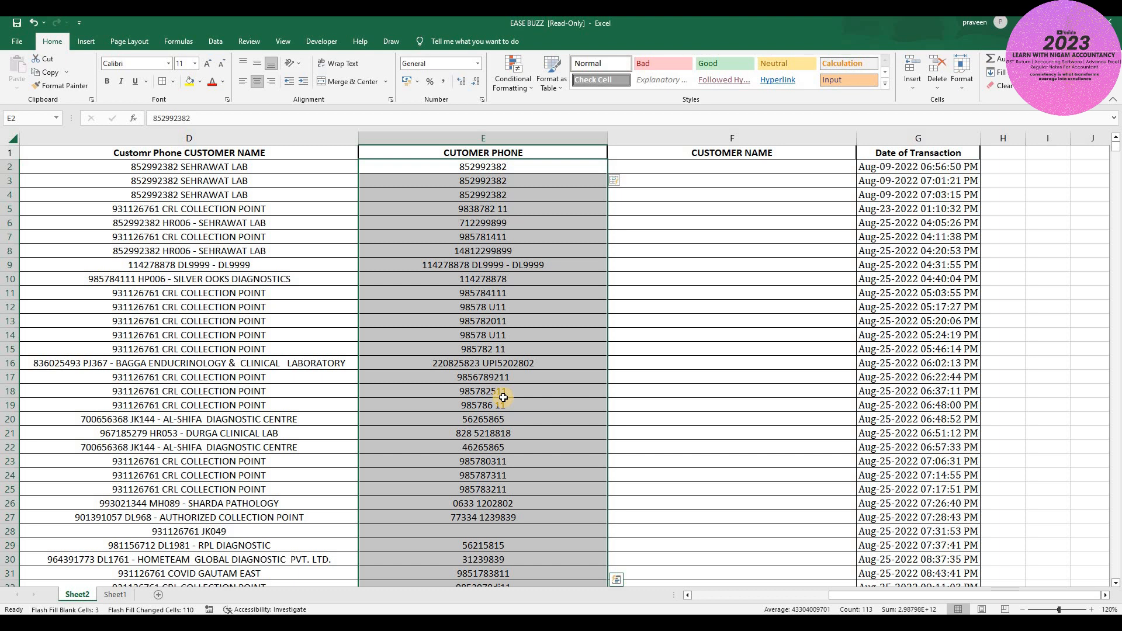
# - Select and clear the incorrect phone entries from row 9 to the last data row
pyautogui.press('Down')
pyautogui.press('Down')
pyautogui.press('Down')
pyautogui.press('Down')
pyautogui.press('Down')
pyautogui.press('Down')
pyautogui.press('Down')
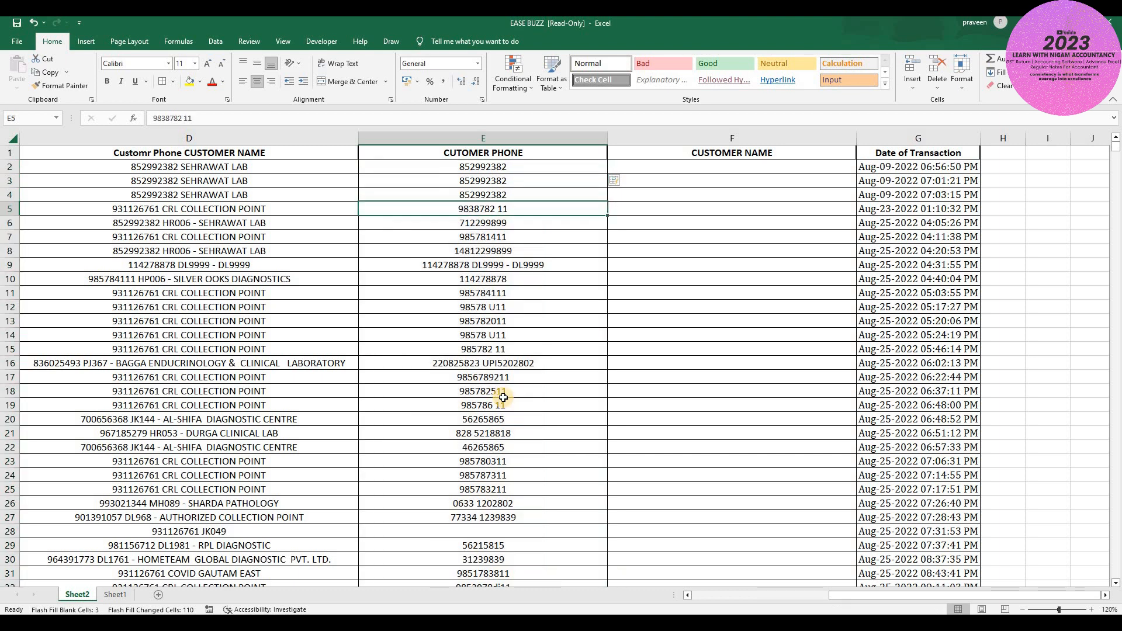
pyautogui.hotkey('shift', 'Down')
pyautogui.hotkey('shift', 'Down')
pyautogui.hotkey('shift', 'Down')
pyautogui.hotkey('shift', 'Down')
pyautogui.hotkey('shift', 'Down')
pyautogui.hotkey('shift', 'Down')
pyautogui.hotkey('shift', 'Down')
pyautogui.hotkey('shift', 'Down')
pyautogui.hotkey('shift', 'Down')
pyautogui.hotkey('shift', 'Down')
pyautogui.hotkey('shift', 'Down')
pyautogui.hotkey('shift', 'Down')
pyautogui.hotkey('shift', 'Down')
pyautogui.hotkey('shift', 'Down')
pyautogui.hotkey('shift', 'Down')
pyautogui.hotkey('shift', 'Down')
pyautogui.hotkey('shift', 'Down')
pyautogui.hotkey('shift', 'Down')
pyautogui.hotkey('shift', 'Down')
pyautogui.hotkey('shift', 'Down')
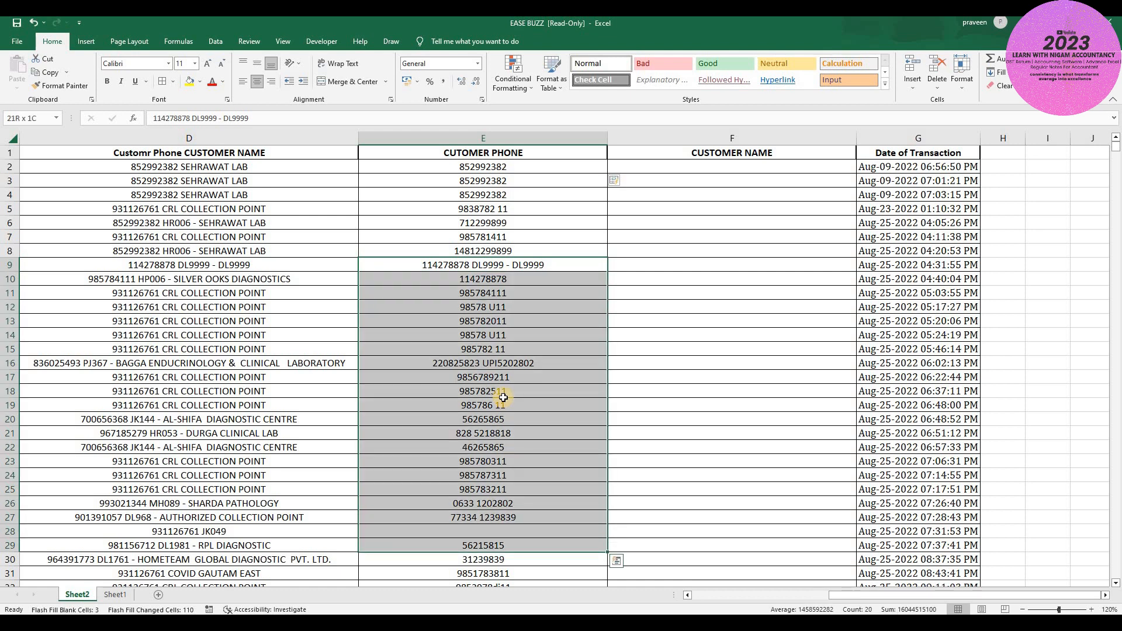
pyautogui.hotkey('shift', 'Down')
pyautogui.hotkey('shift', 'Down')
pyautogui.hotkey('shift', 'Down')
pyautogui.hotkey('shift', 'Down')
pyautogui.hotkey('shift', 'Down')
pyautogui.hotkey('shift', 'Down')
pyautogui.hotkey('shift', 'Down')
pyautogui.hotkey('shift', 'Down')
pyautogui.hotkey('shift', 'Down')
pyautogui.hotkey('shift', 'Down')
pyautogui.hotkey('shift', 'Down')
pyautogui.hotkey('shift', 'Down')
pyautogui.hotkey('shift', 'Down')
pyautogui.hotkey('shift', 'Down')
pyautogui.hotkey('shift', 'Down')
pyautogui.hotkey('shift', 'Down')
pyautogui.hotkey('shift', 'Down')
pyautogui.hotkey('shift', 'Down')
pyautogui.hotkey('shift', 'Down')
pyautogui.hotkey('shift', 'Down')
pyautogui.hotkey('shift', 'Down')
pyautogui.hotkey('shift', 'Down')
pyautogui.hotkey('shift', 'Down')
pyautogui.hotkey('shift', 'Down')
pyautogui.hotkey('shift', 'Down')
pyautogui.hotkey('shift', 'Down')
pyautogui.hotkey('shift', 'Down')
pyautogui.hotkey('shift', 'Down')
pyautogui.hotkey('shift', 'Down')
pyautogui.hotkey('shift', 'Down')
pyautogui.hotkey('shift', 'Down')
pyautogui.hotkey('shift', 'Down')
pyautogui.hotkey('shift', 'Down')
pyautogui.hotkey('shift', 'Down')
pyautogui.hotkey('shift', 'Down')
pyautogui.hotkey('shift', 'Down')
pyautogui.hotkey('shift', 'Down')
pyautogui.hotkey('shift', 'Down')
pyautogui.hotkey('shift', 'Down')
pyautogui.hotkey('shift', 'Down')
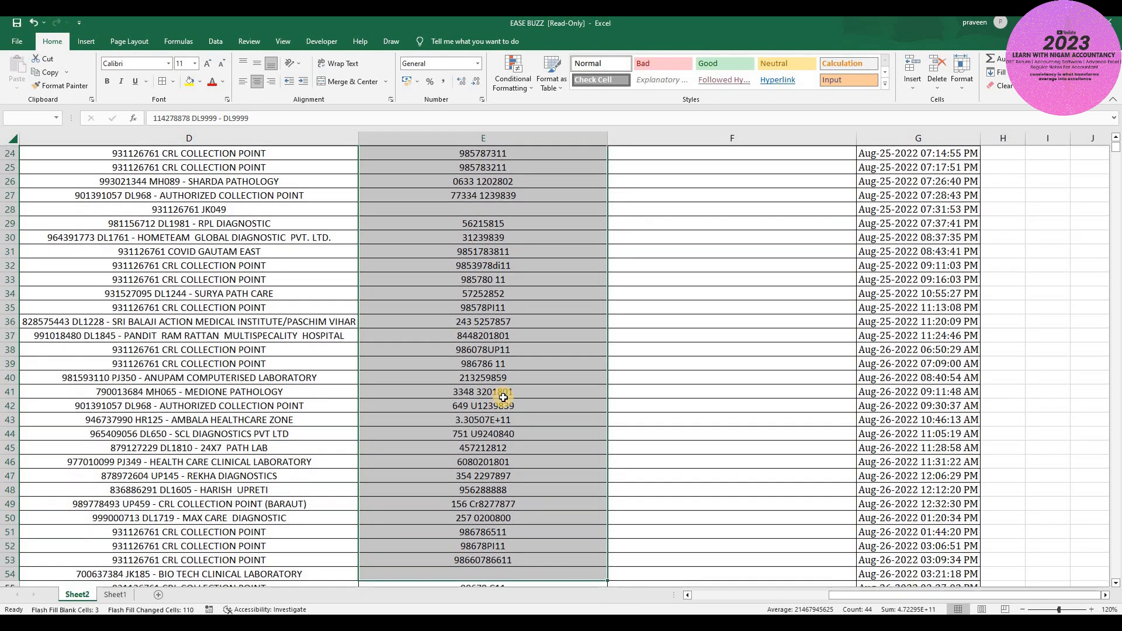
pyautogui.hotkey('shift', 'Down')
pyautogui.hotkey('shift', 'Down')
pyautogui.hotkey('shift', 'Down')
pyautogui.hotkey('shift', 'Down')
pyautogui.hotkey('shift', 'Down')
pyautogui.hotkey('shift', 'Down')
pyautogui.hotkey('shift', 'Down')
pyautogui.hotkey('shift', 'Down')
pyautogui.hotkey('shift', 'Down')
pyautogui.hotkey('shift', 'Down')
pyautogui.hotkey('shift', 'Down')
pyautogui.hotkey('shift', 'Down')
pyautogui.hotkey('shift', 'Down')
pyautogui.hotkey('shift', 'Down')
pyautogui.hotkey('shift', 'Down')
pyautogui.hotkey('shift', 'Down')
pyautogui.hotkey('shift', 'Down')
pyautogui.hotkey('shift', 'Down')
pyautogui.hotkey('shift', 'Down')
pyautogui.hotkey('shift', 'Down')
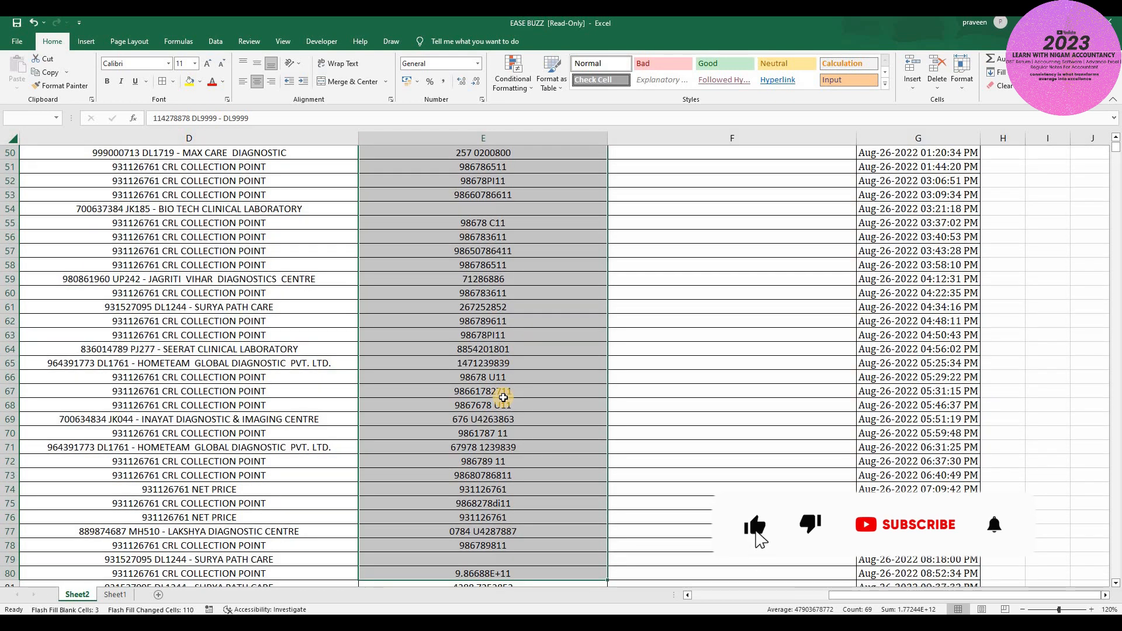
pyautogui.hotkey('ctrl', 'shift', 'Down')
pyautogui.hotkey('ctrl', 'shift', 'Up')
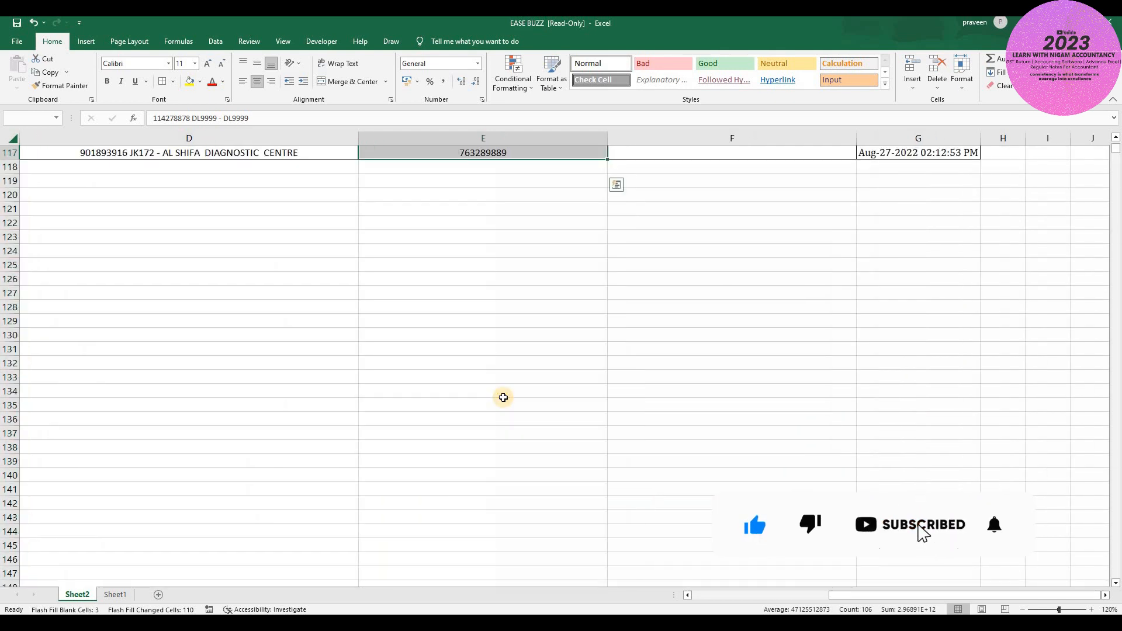
pyautogui.hotkey('ctrl', 'BackSpace')
pyautogui.press('Up')
pyautogui.press('Up')
pyautogui.press('Up')
pyautogui.press('Up')
pyautogui.press('Up')
pyautogui.press('Up')
pyautogui.press('Up')
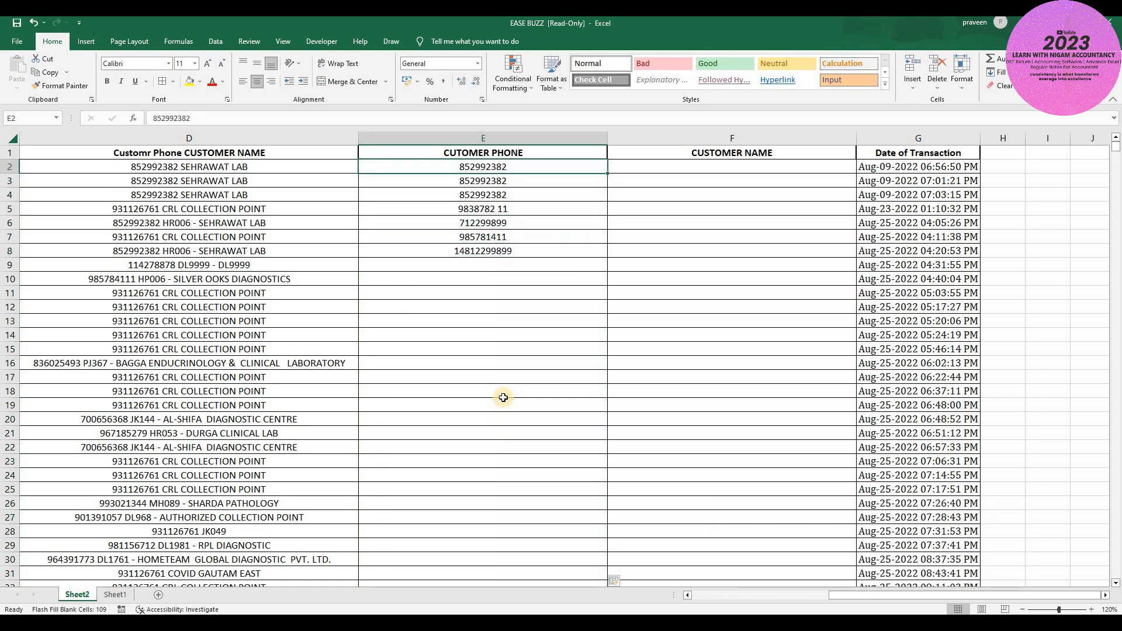
# - Clear E2:E8 and enter two example phone numbers in E9 and E10
pyautogui.hotkey('shift', 'Down')
pyautogui.hotkey('shift', 'Down')
pyautogui.hotkey('shift', 'Down')
pyautogui.hotkey('shift', 'Down')
pyautogui.hotkey('shift', 'Down')
pyautogui.hotkey('shift', 'Down')
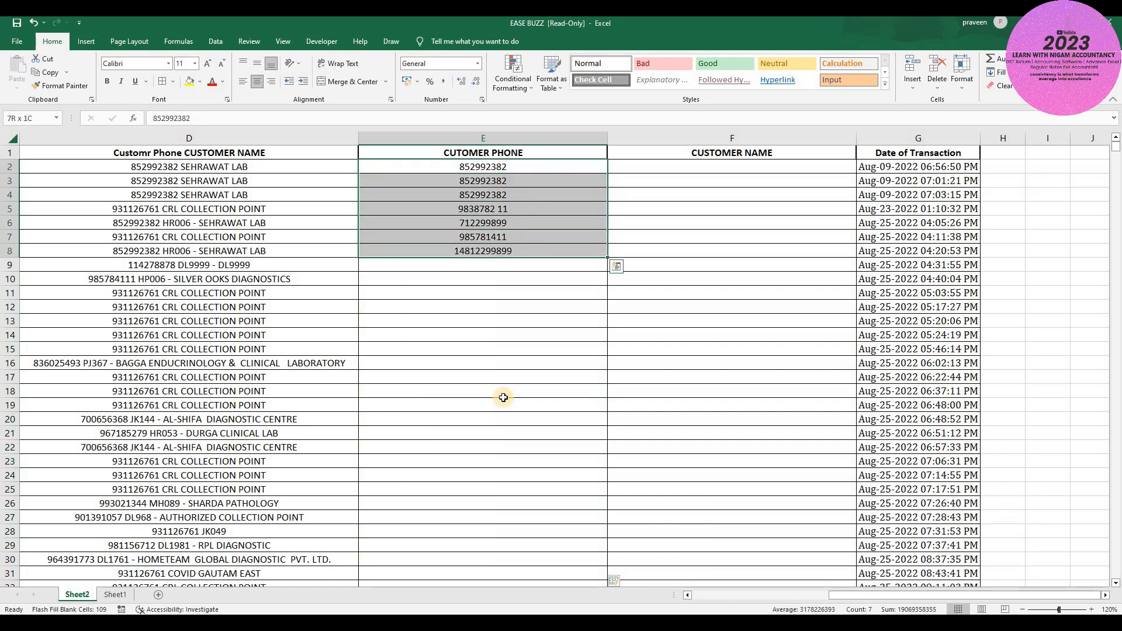
pyautogui.press('Delete')
pyautogui.press('Down')
pyautogui.press('Down')
pyautogui.press('Down')
pyautogui.press('Down')
pyautogui.press('Down')
pyautogui.press('Down')
pyautogui.press('Down')
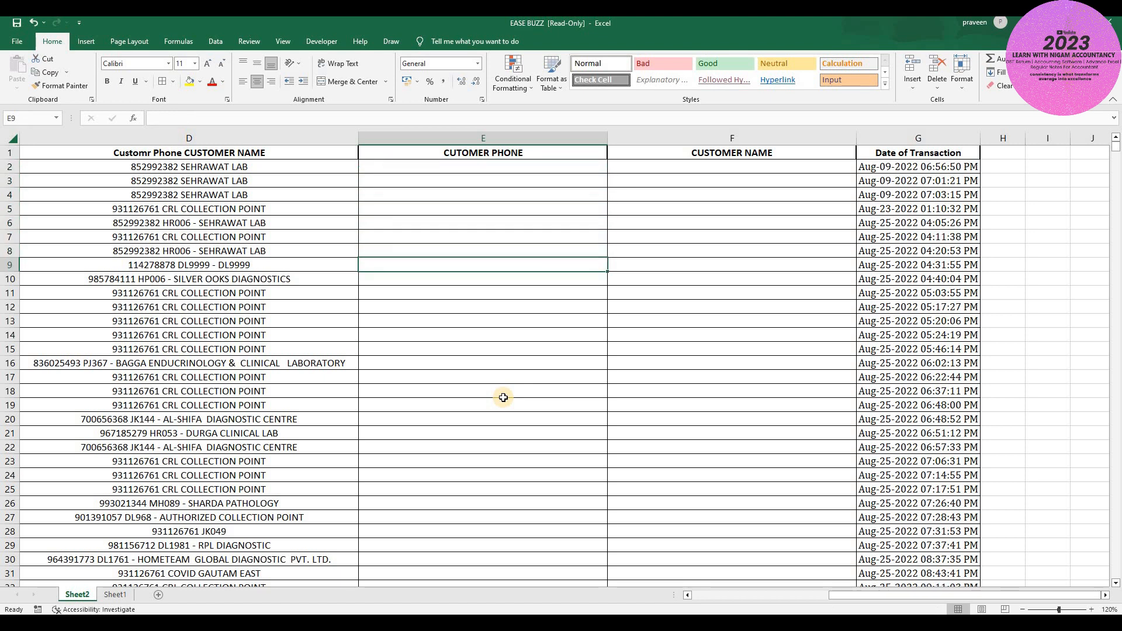
pyautogui.write('11')
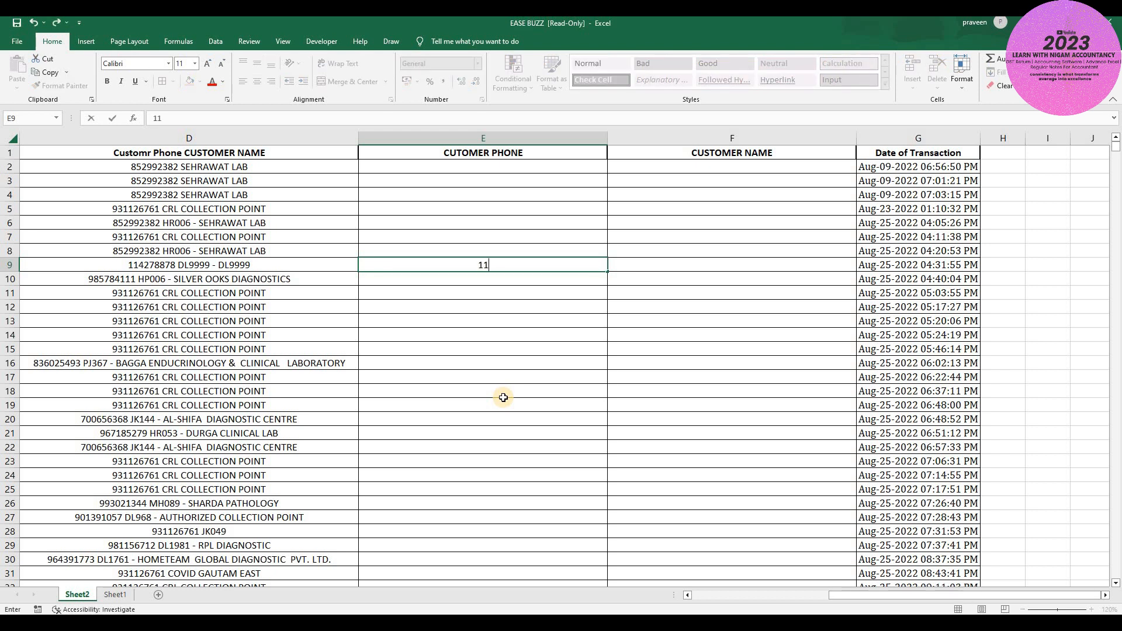
pyautogui.write('4278878')
pyautogui.press('Return')
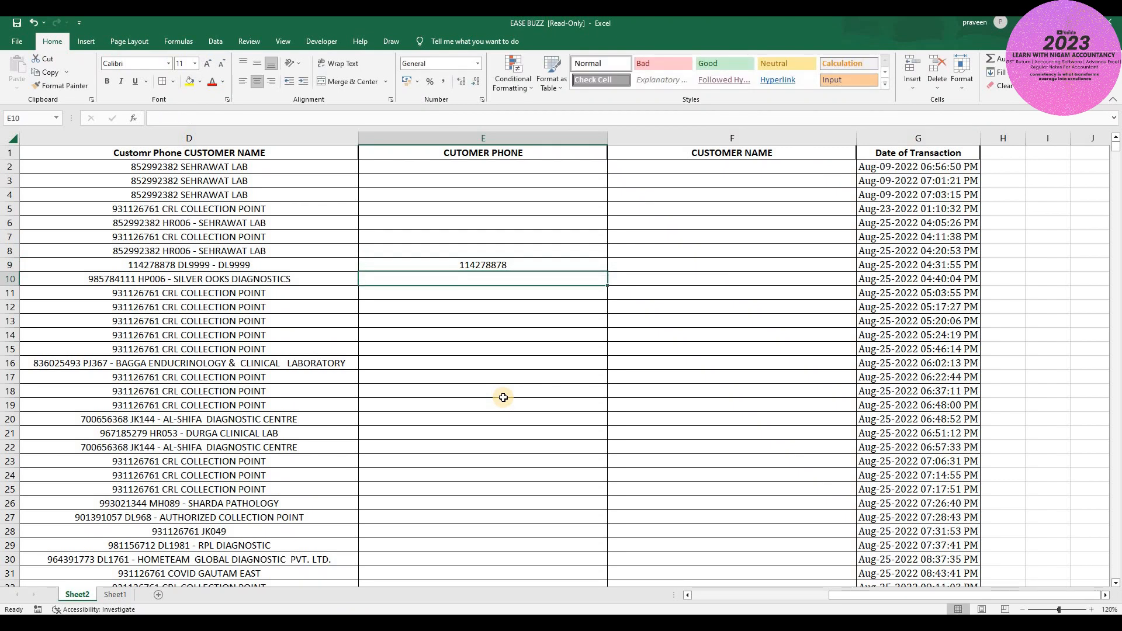
pyautogui.write('985')
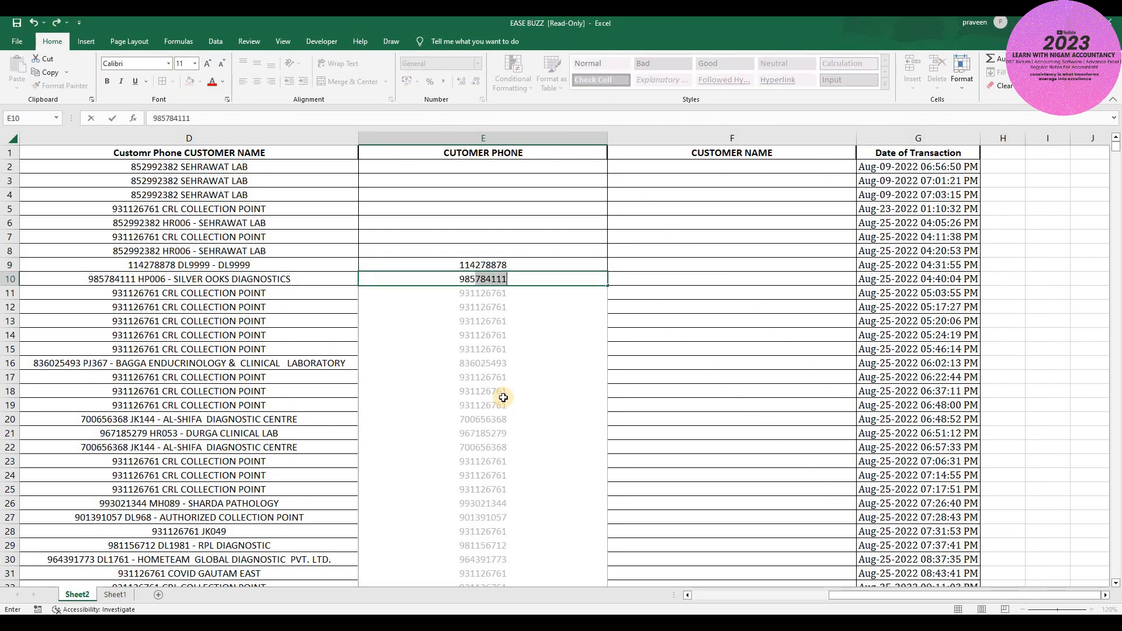
pyautogui.write('784111')
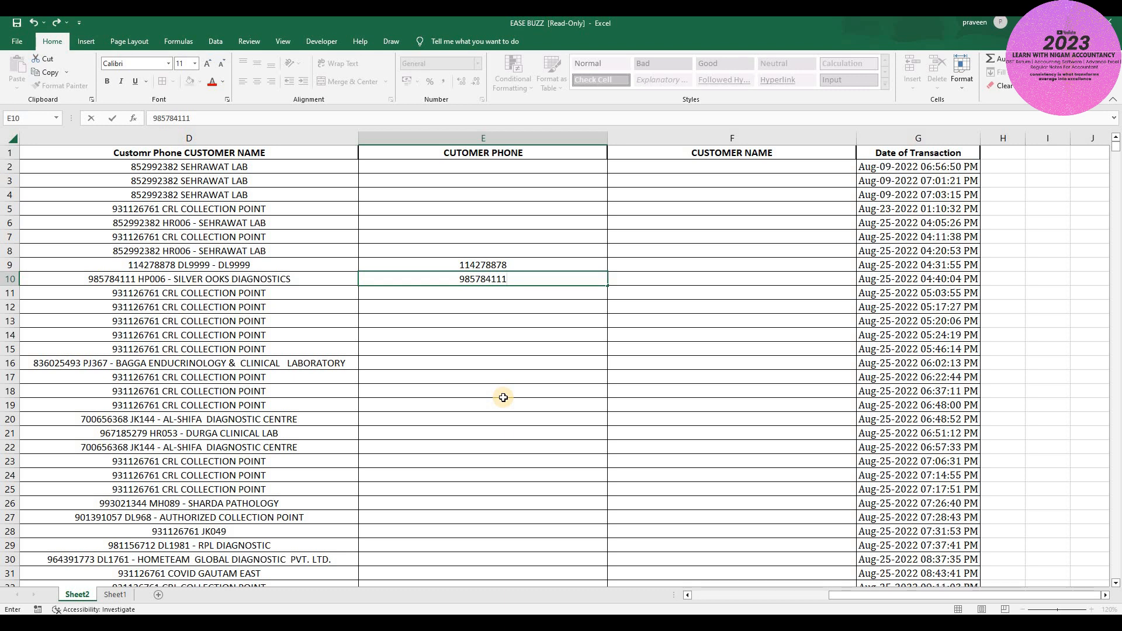
pyautogui.press('Return')
# - Flash Fill bare phone numbers down column E and check the results
pyautogui.hotkey('ctrl', 'e')
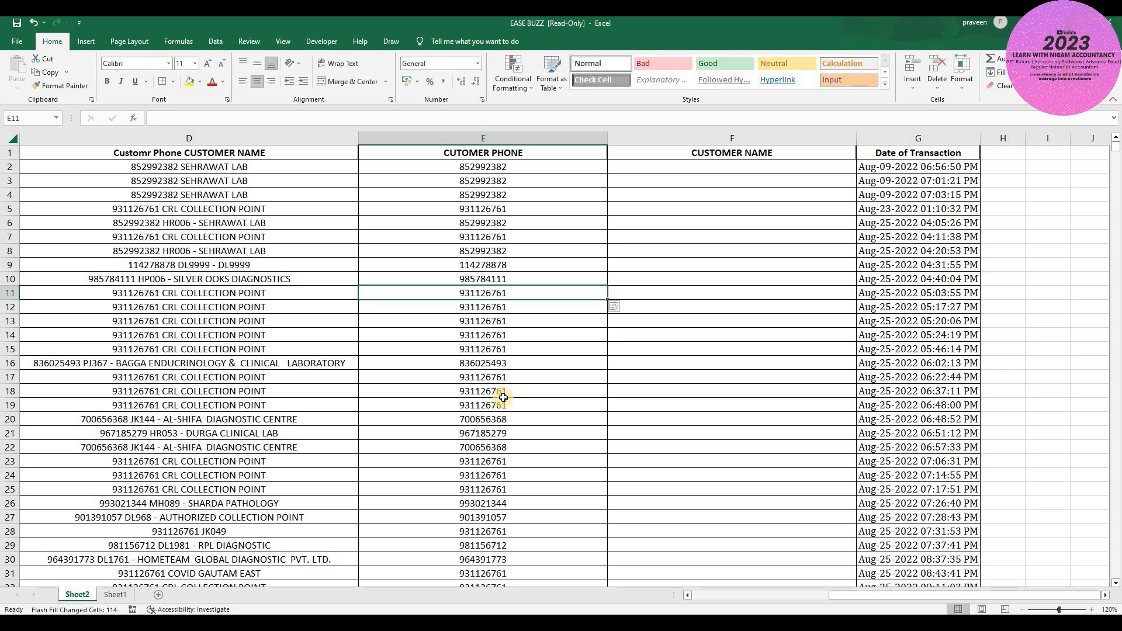
pyautogui.press('Down')
pyautogui.press('Down')
pyautogui.press('Down')
pyautogui.press('Down')
pyautogui.press('Down')
pyautogui.press('Down')
pyautogui.press('Down')
pyautogui.press('Down')
pyautogui.press('Down')
pyautogui.press('Down')
pyautogui.press('Down')
pyautogui.press('Down')
pyautogui.press('Down')
pyautogui.press('Down')
pyautogui.press('Down')
pyautogui.press('Down')
pyautogui.press('Down')
pyautogui.press('Down')
pyautogui.press('Down')
pyautogui.press('Down')
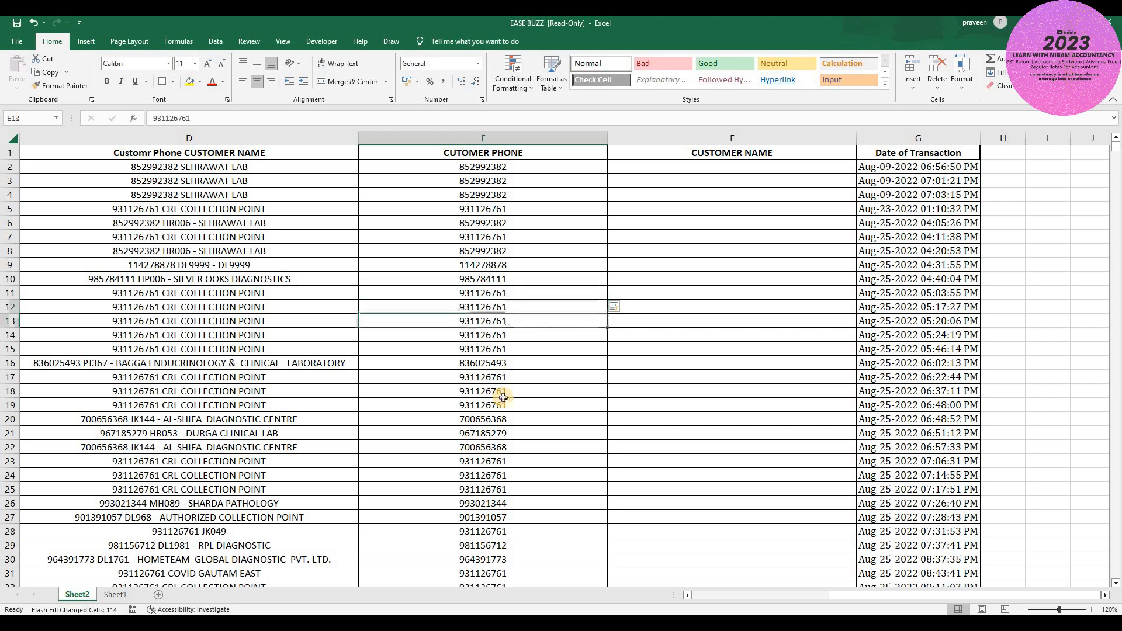
pyautogui.press('Down')
pyautogui.press('Down')
pyautogui.press('Down')
pyautogui.press('Down')
pyautogui.press('Down')
pyautogui.press('Down')
pyautogui.press('Down')
pyautogui.press('Down')
pyautogui.press('Down')
pyautogui.press('Down')
pyautogui.press('Down')
pyautogui.press('Down')
pyautogui.press('Down')
pyautogui.press('Down')
pyautogui.press('Down')
pyautogui.press('Down')
pyautogui.press('Down')
pyautogui.press('Down')
pyautogui.press('Down')
pyautogui.press('Down')
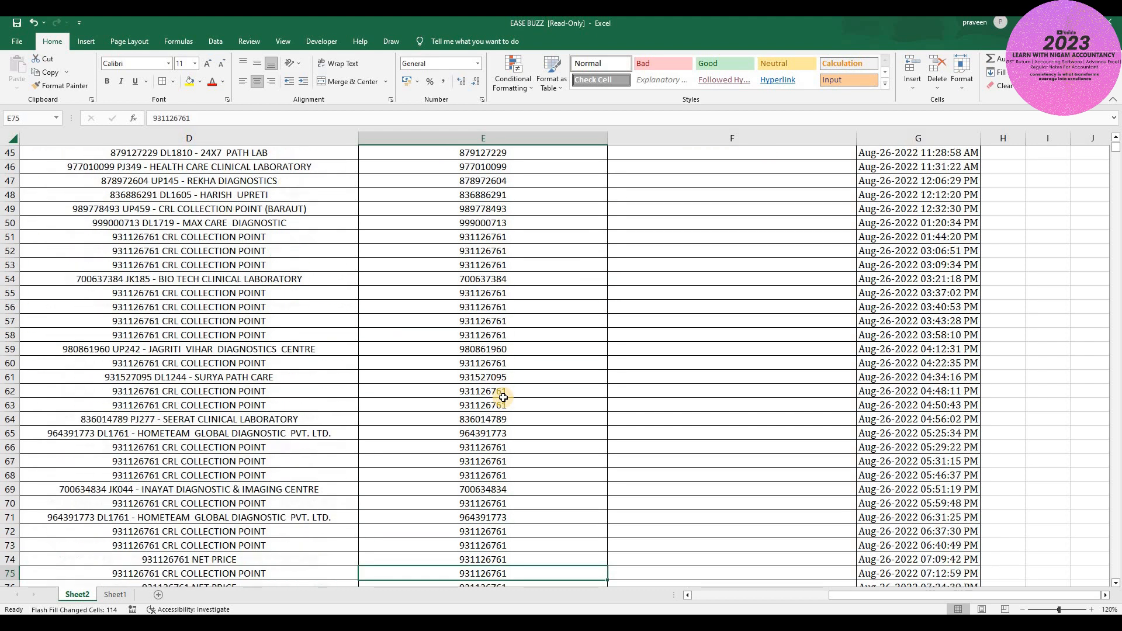
pyautogui.press('Down')
pyautogui.press('Down')
pyautogui.press('Down')
pyautogui.press('Down')
pyautogui.press('Down')
pyautogui.press('Down')
pyautogui.press('Down')
pyautogui.press('Down')
pyautogui.press('Down')
pyautogui.press('Down')
pyautogui.press('Down')
pyautogui.press('Down')
pyautogui.press('Down')
pyautogui.press('Down')
pyautogui.press('Down')
pyautogui.press('Down')
pyautogui.press('Down')
pyautogui.press('Up')
pyautogui.press('Up')
pyautogui.press('Up')
pyautogui.press('Up')
pyautogui.press('Up')
pyautogui.press('Up')
pyautogui.press('Up')
pyautogui.press('Up')
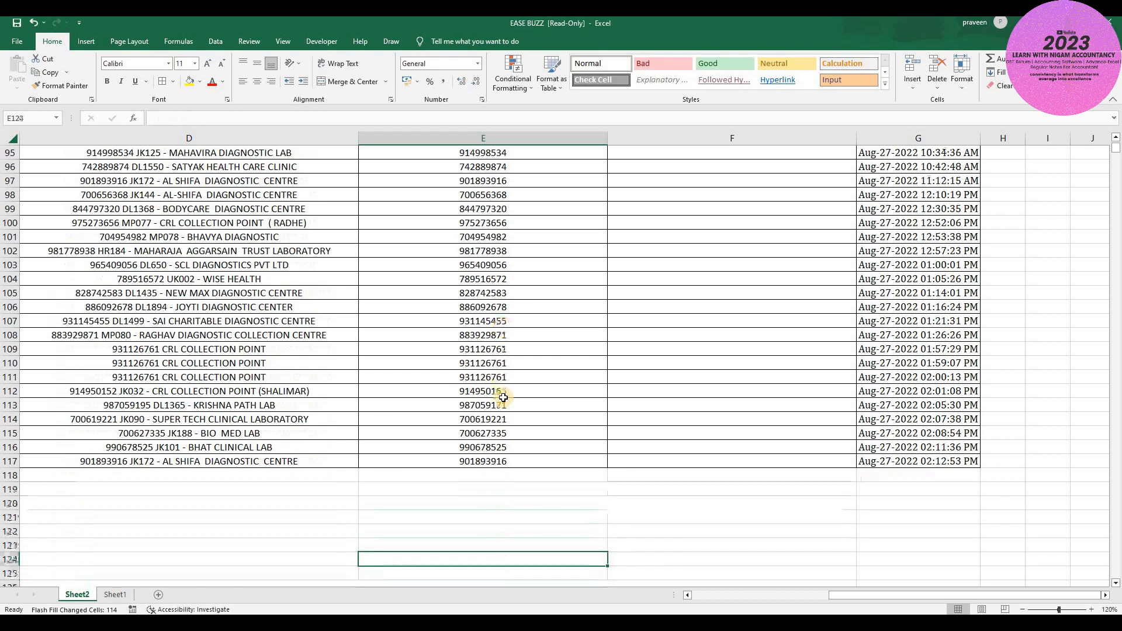
pyautogui.hotkey('ctrl', 'Up')
pyautogui.press('Down')
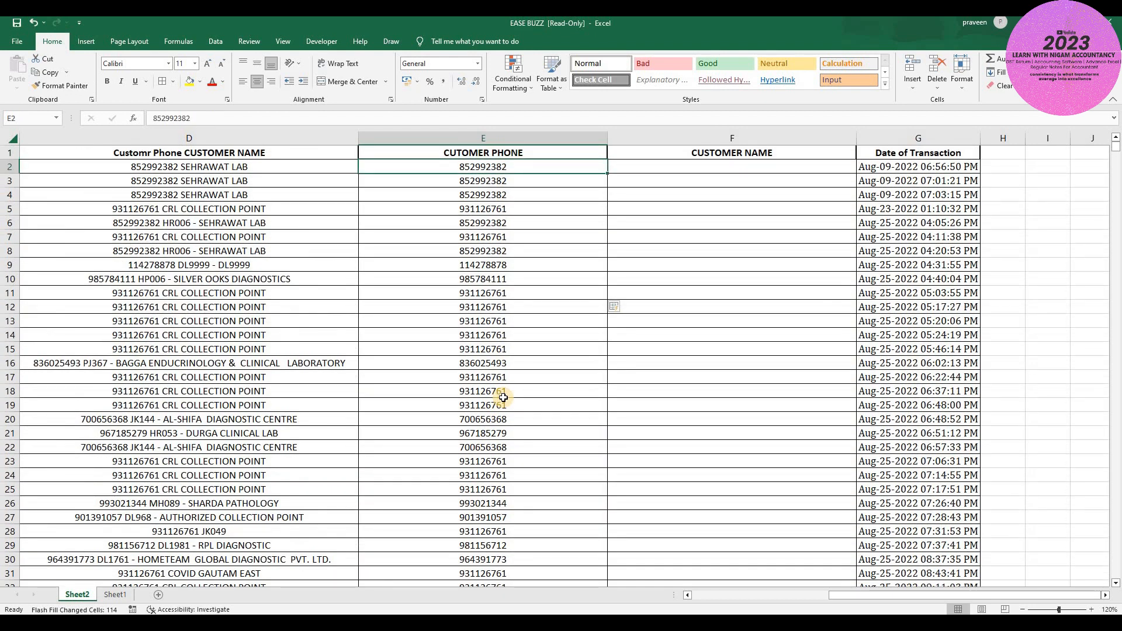
pyautogui.press('Right')
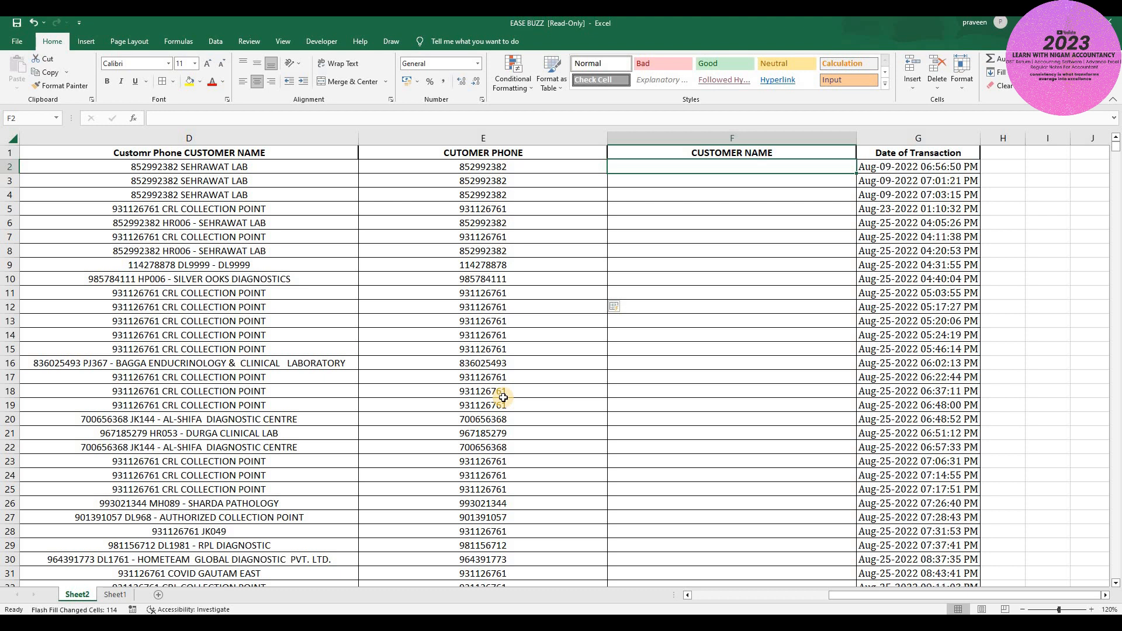
# - Enter SEHRAWAT LAB in F2 and Flash Fill the customer names down column F
pyautogui.write('SE')
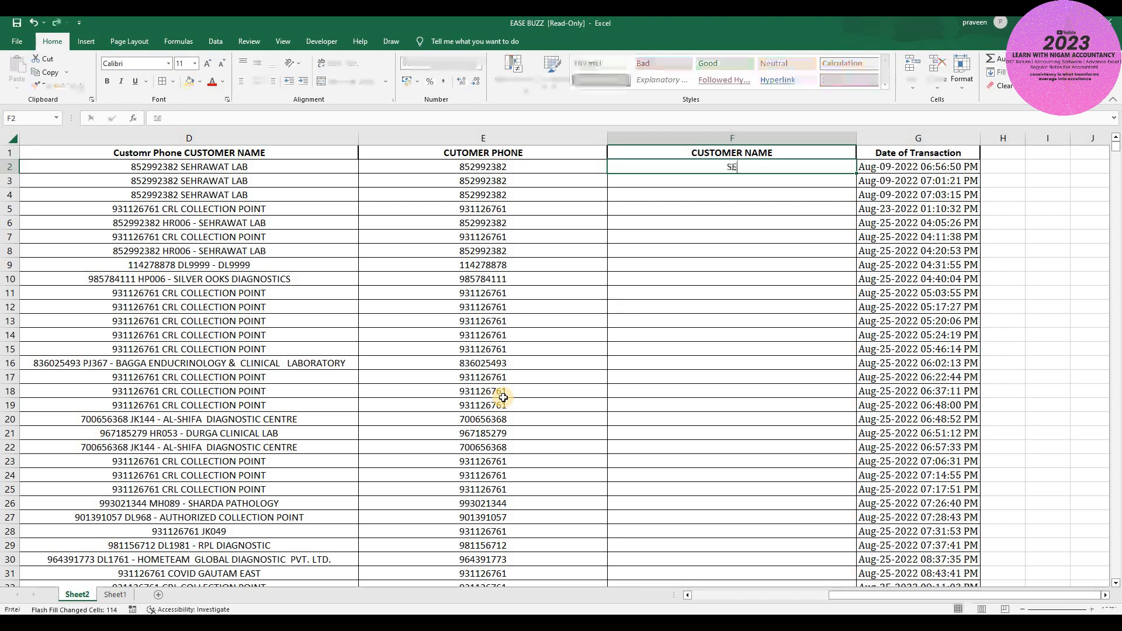
pyautogui.write('HRAWAT LAB')
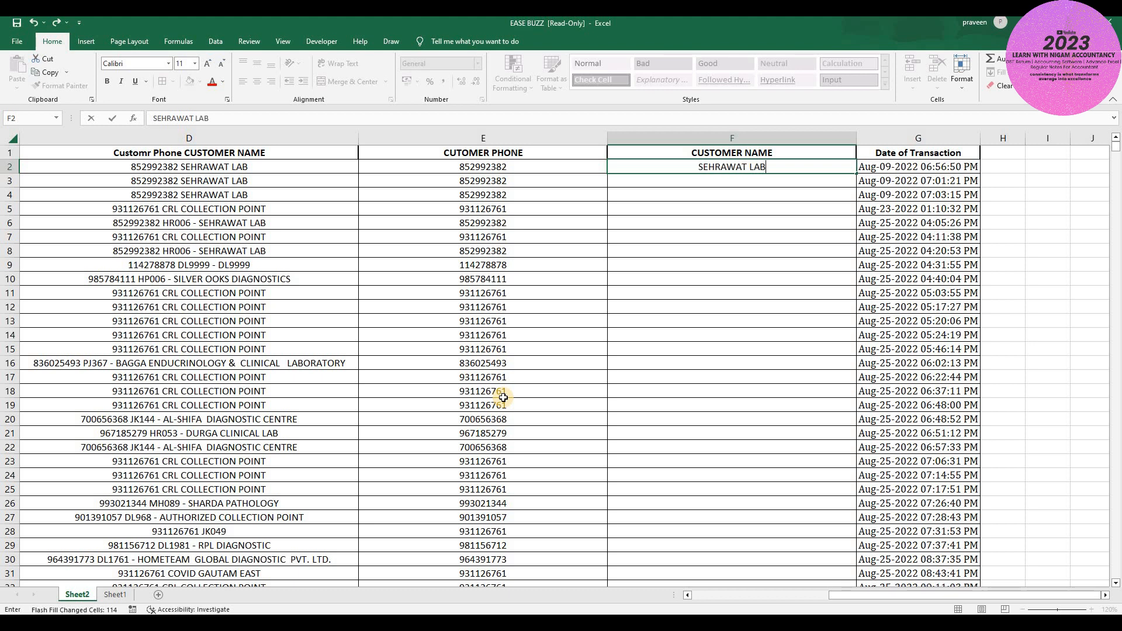
pyautogui.press('Return')
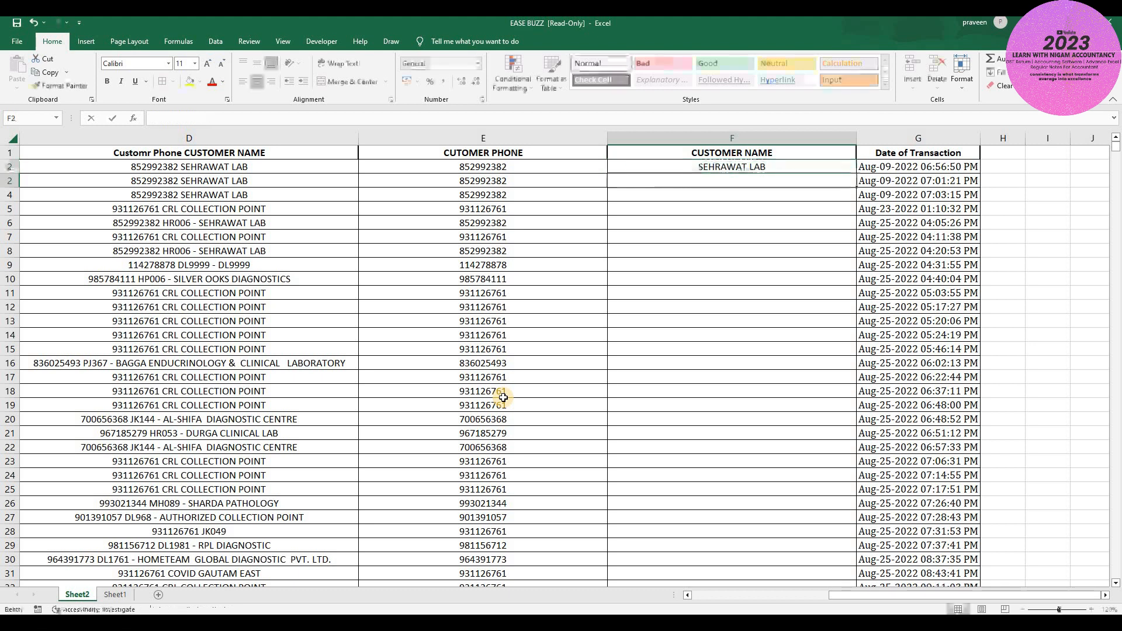
pyautogui.hotkey('ctrl', 'e')
# - Review the flash-filled customer names from the top of column F to row 117
pyautogui.press('Down')
pyautogui.press('Down')
pyautogui.press('Down')
pyautogui.press('Down')
pyautogui.press('Down')
pyautogui.press('Down')
pyautogui.press('Down')
pyautogui.press('Down')
pyautogui.press('Down')
pyautogui.press('Down')
pyautogui.press('Down')
pyautogui.press('Down')
pyautogui.press('Down')
pyautogui.press('Down')
pyautogui.press('Down')
pyautogui.press('Down')
pyautogui.press('Down')
pyautogui.press('Down')
pyautogui.press('Down')
pyautogui.press('Down')
pyautogui.press('Down')
pyautogui.press('Down')
pyautogui.press('Down')
pyautogui.press('Down')
pyautogui.press('Down')
pyautogui.press('Down')
pyautogui.press('Up')
pyautogui.press('Up')
pyautogui.press('Up')
pyautogui.press('Up')
pyautogui.press('Up')
pyautogui.press('Up')
pyautogui.press('Up')
pyautogui.press('Up')
pyautogui.press('Up')
pyautogui.press('Up')
pyautogui.press('Up')
pyautogui.press('Up')
pyautogui.press('Up')
pyautogui.press('Up')
pyautogui.press('Up')
pyautogui.press('Up')
pyautogui.press('Up')
pyautogui.press('Up')
pyautogui.press('Up')
pyautogui.press('Up')
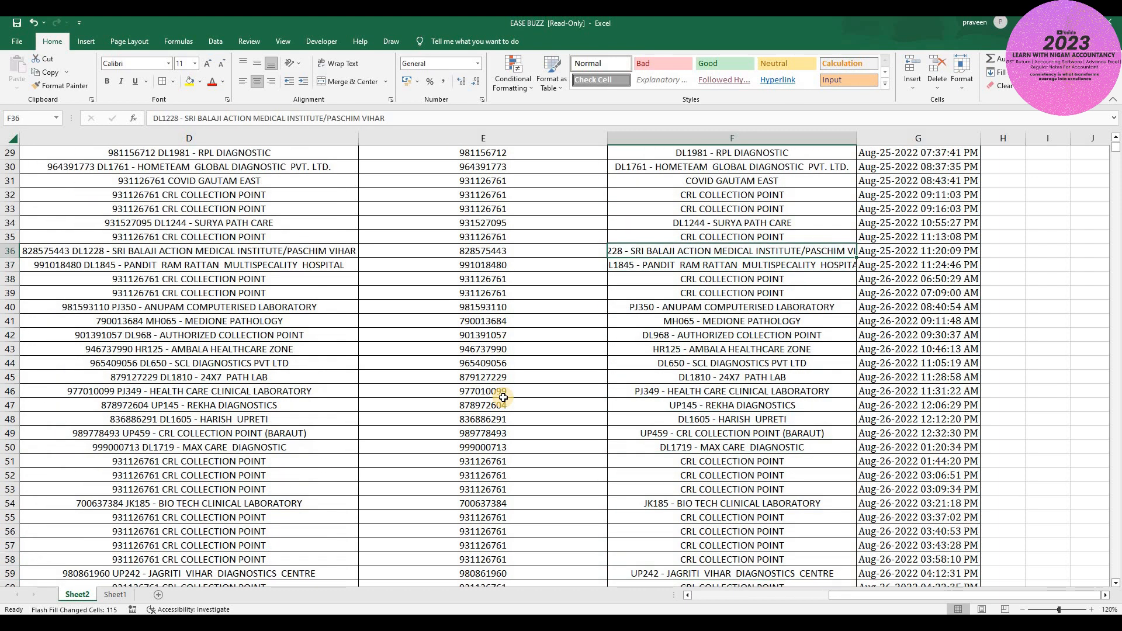
pyautogui.hotkey('ctrl', 'Up')
pyautogui.press('Down')
pyautogui.press('Down')
pyautogui.hotkey('ctrl', 'Down')
pyautogui.press('Down')
pyautogui.press('Up')
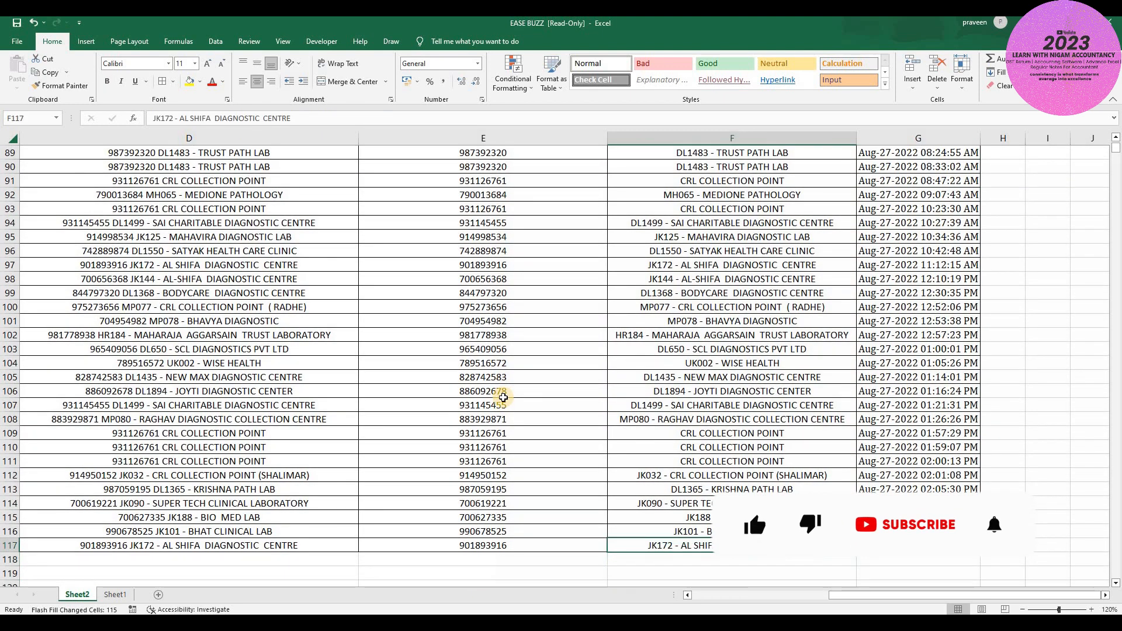
pyautogui.hotkey('ctrl', 'Up')
pyautogui.press('Down')
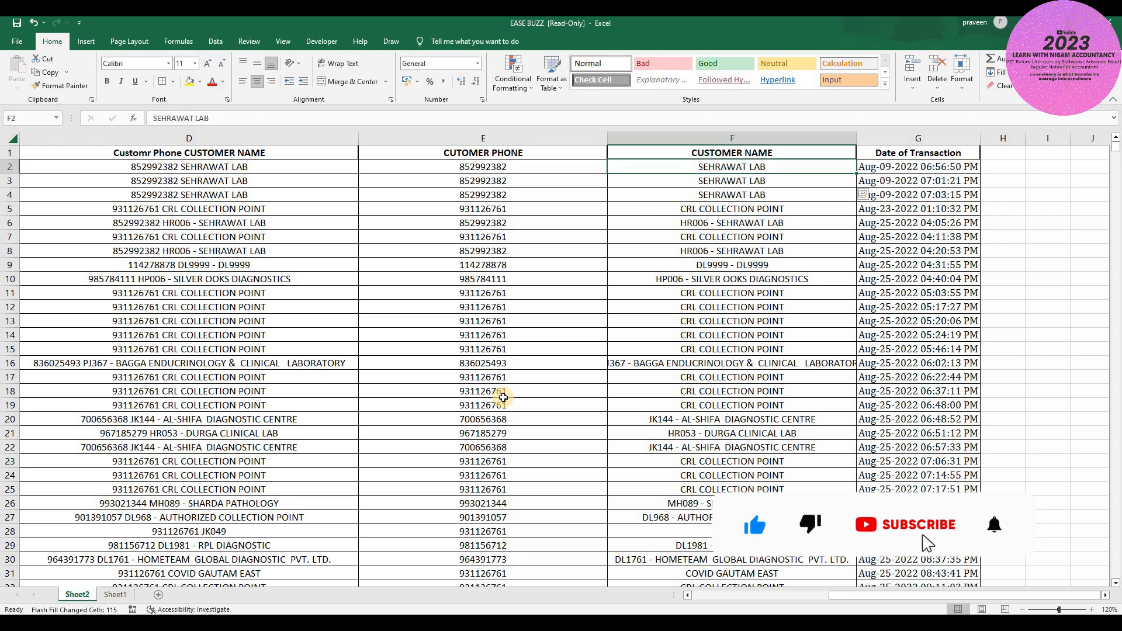
pyautogui.press('Left')
pyautogui.press('Left')
pyautogui.press('Left')
pyautogui.press('Right')
pyautogui.press('Right')
pyautogui.press('Right')
pyautogui.press('Right')
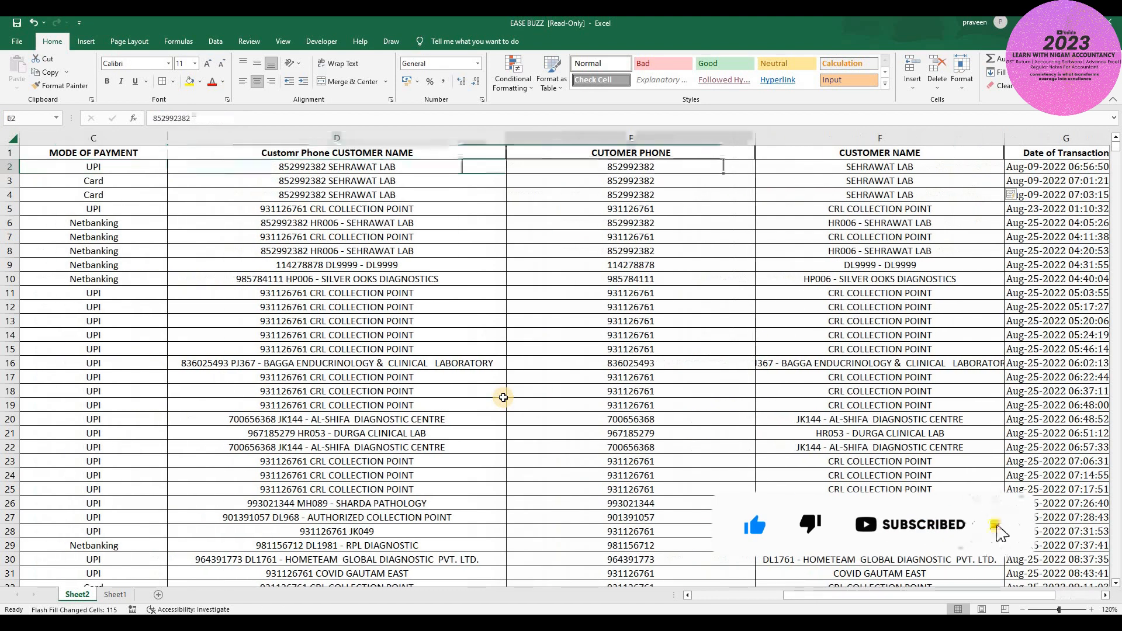
pyautogui.press('Right')
pyautogui.press('Right')
pyautogui.press('Right')
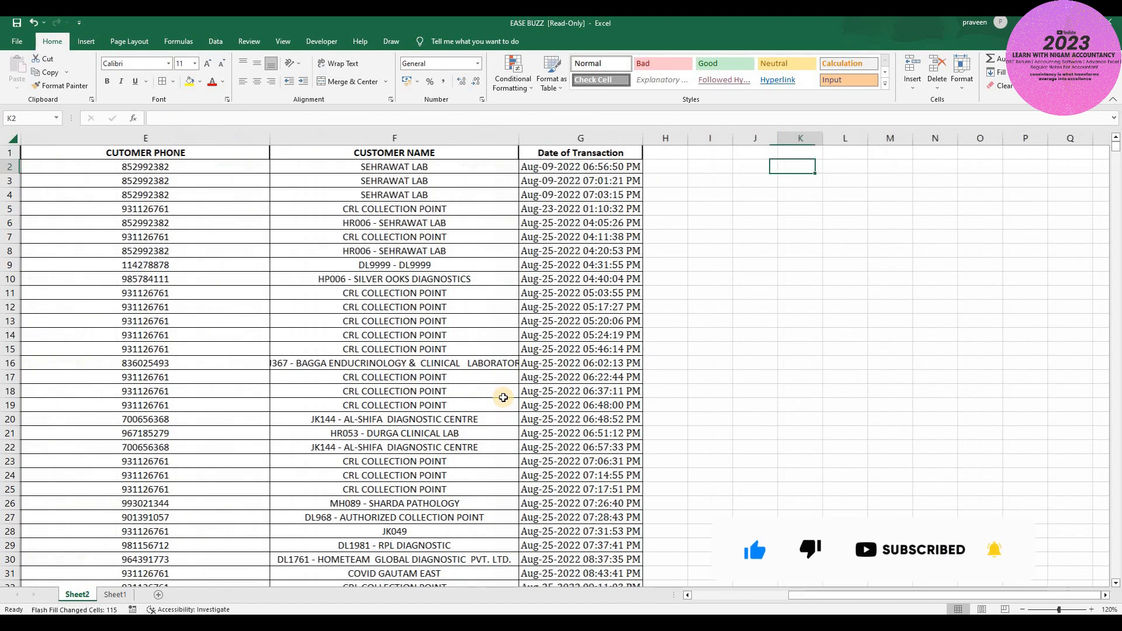
# - Add the headers DATE in H1 and TIME in I1
pyautogui.press('Right')
pyautogui.press('Right')
pyautogui.press('Right')
pyautogui.press('Right')
pyautogui.press('Right')
pyautogui.press('Left')
pyautogui.press('Left')
pyautogui.press('Left')
pyautogui.press('Left')
pyautogui.press('Left')
pyautogui.press('Left')
pyautogui.press('Left')
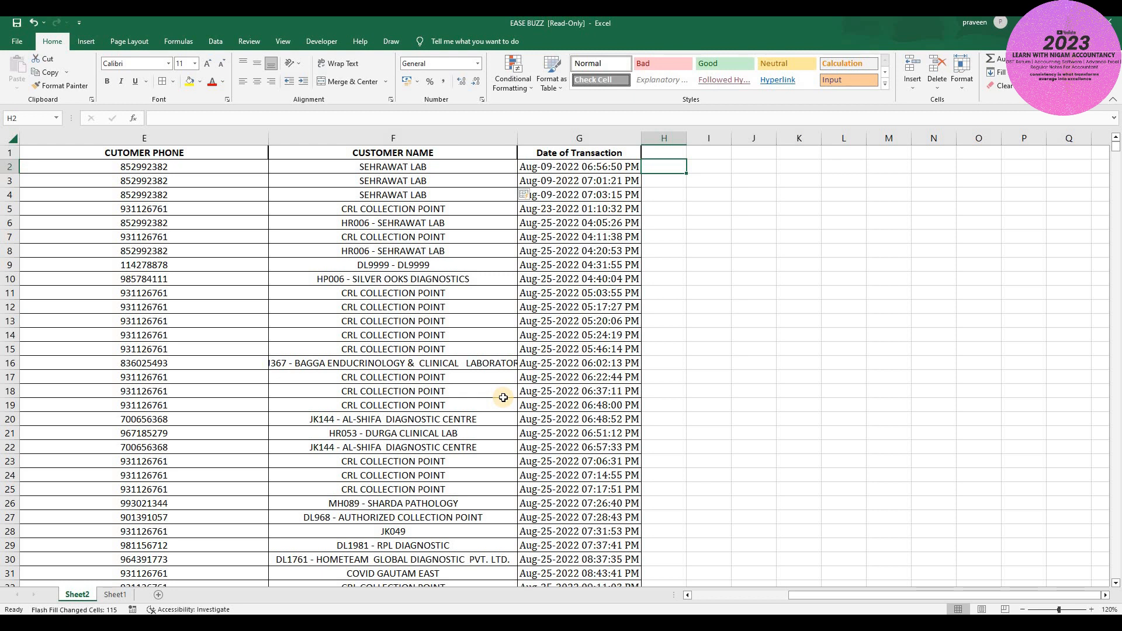
pyautogui.press('Up')
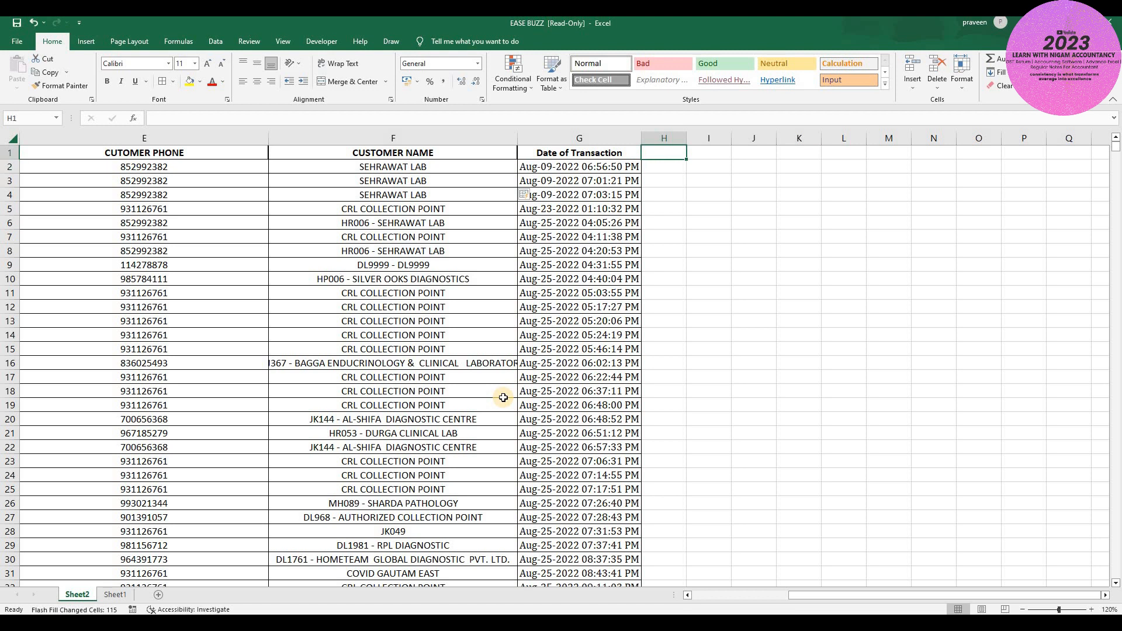
pyautogui.write('DATE')
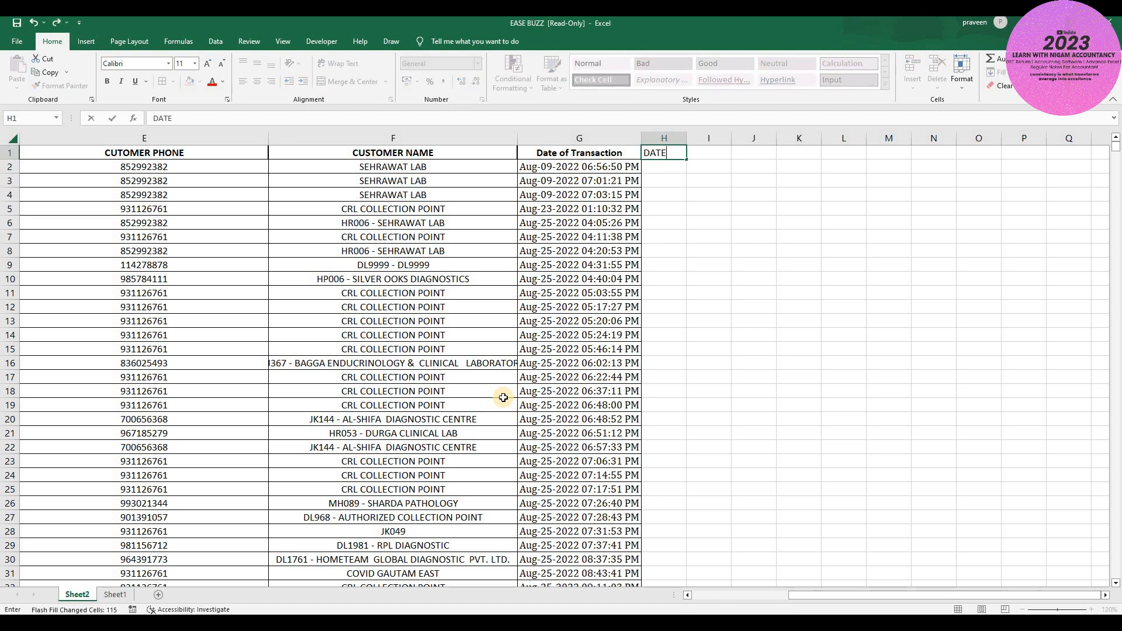
pyautogui.press('Tab')
pyautogui.write('TIME')
pyautogui.press('Tab')
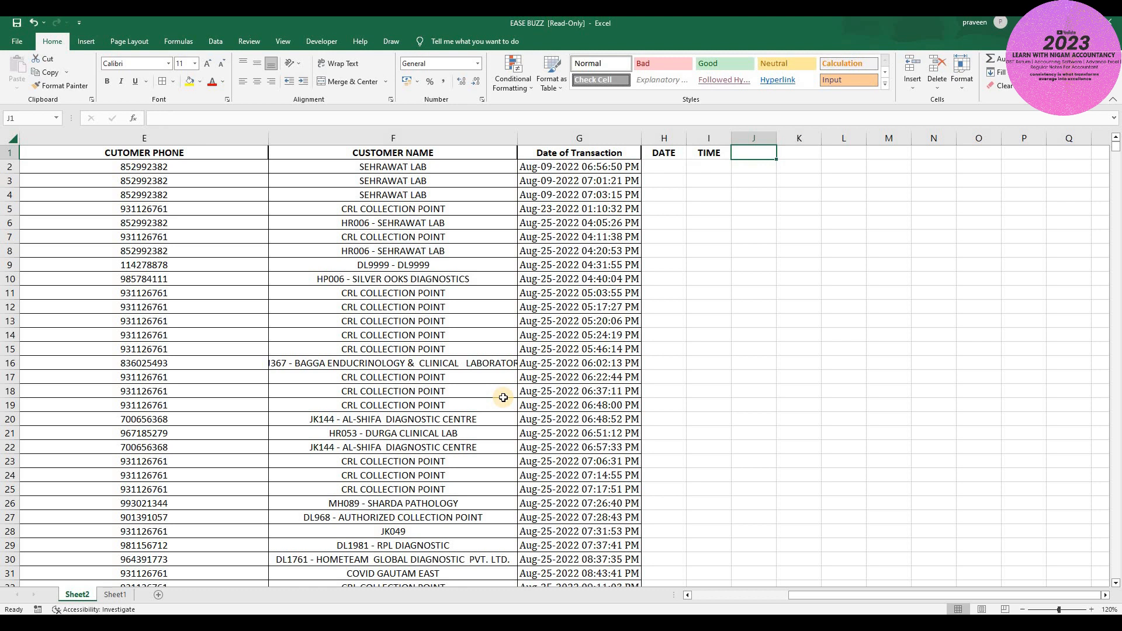
# - Enter AUG-09-2022 in H2 and Flash Fill the DATE column
pyautogui.press('Left')
pyautogui.press('Left')
pyautogui.press('Right')
pyautogui.press('Left')
pyautogui.press('Right')
pyautogui.press('Left')
pyautogui.press('Right')
pyautogui.press('Left')
pyautogui.press('Down')
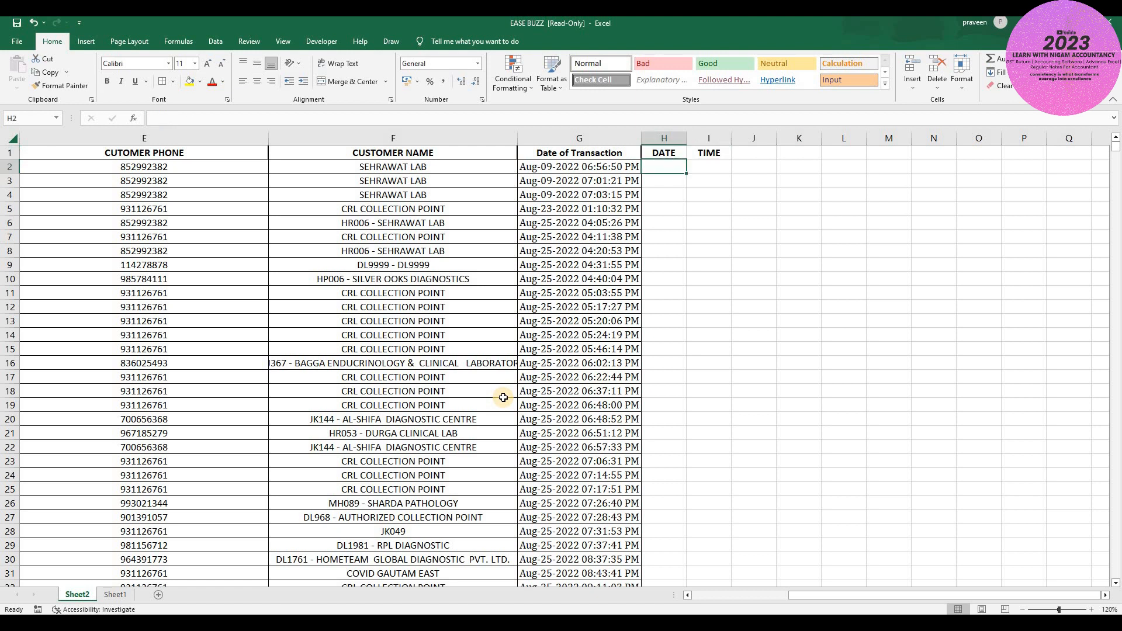
pyautogui.write('AU')
pyautogui.press('BackSpace')
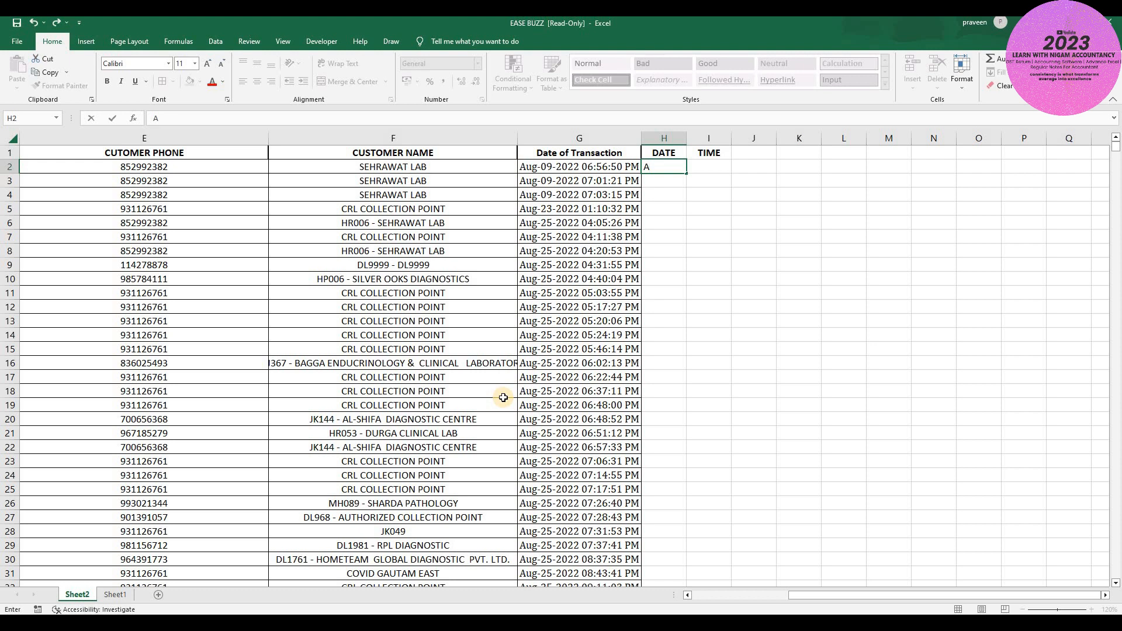
pyautogui.write('UG-09-2022')
pyautogui.press('Return')
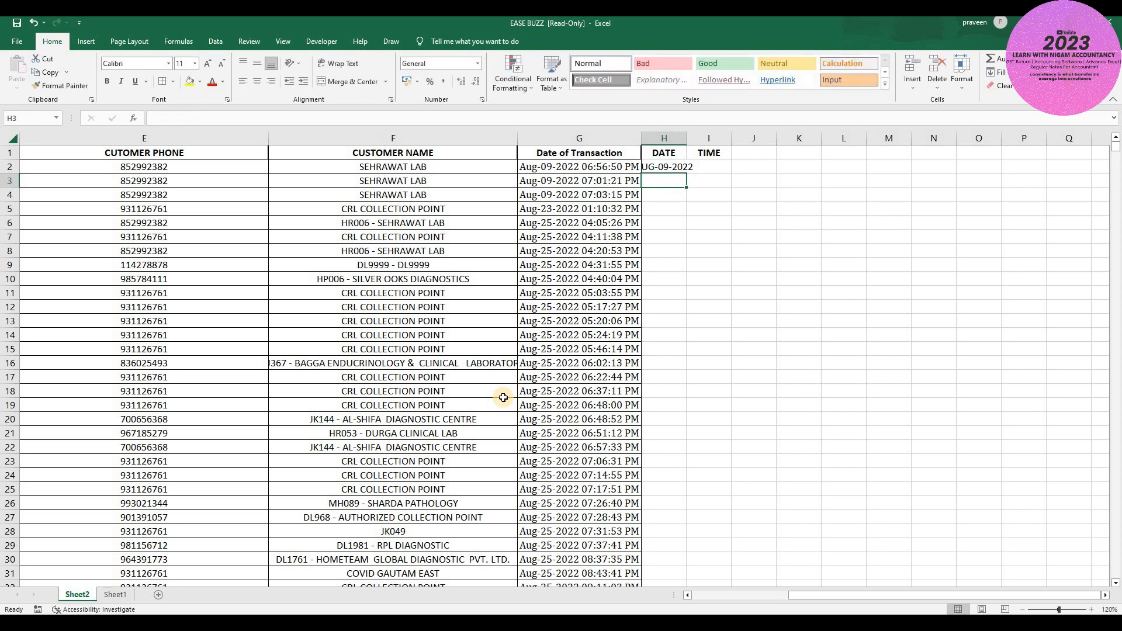
pyautogui.hotkey('ctrl', 'e')
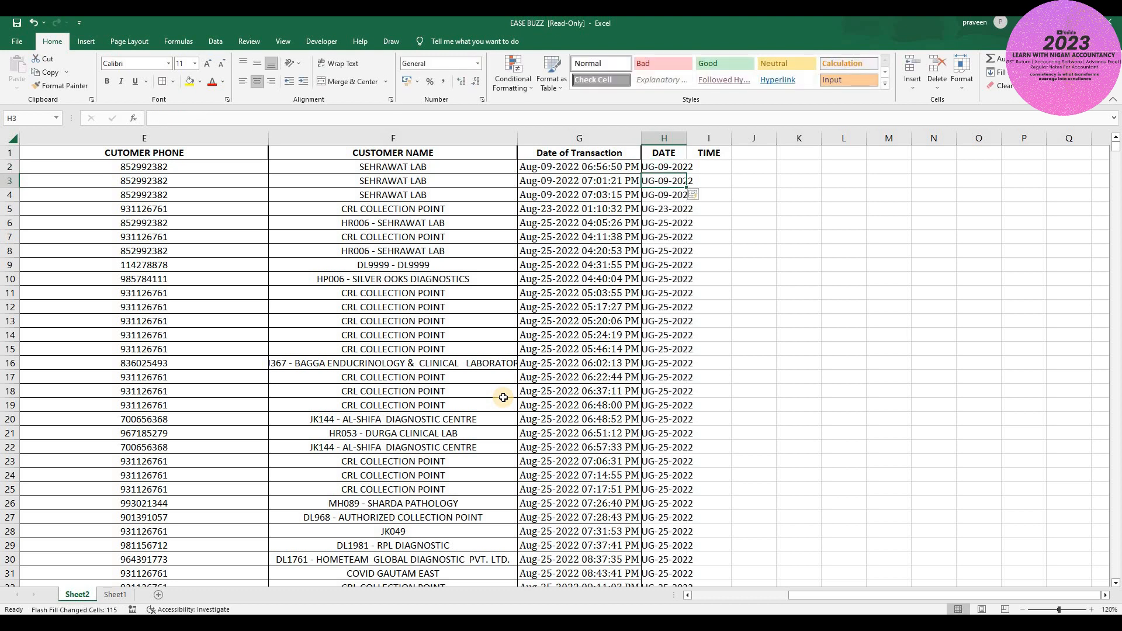
# - AutoFit column H so the dates show fully, and check the last filled date
pyautogui.hotkey('ctrl', 'space')
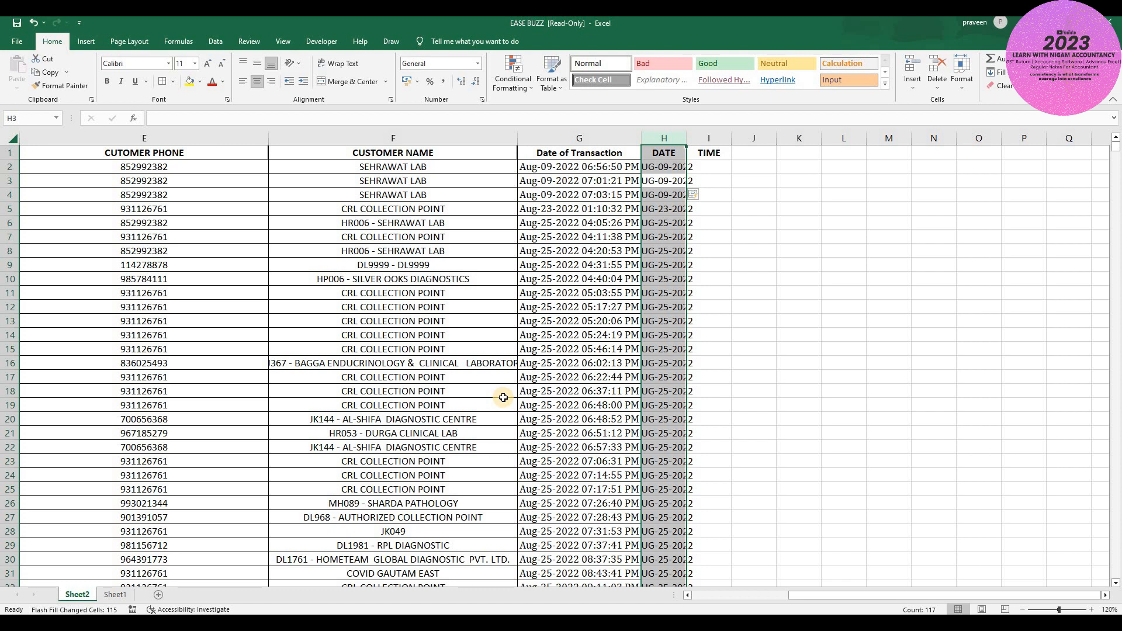
pyautogui.press('alt')
pyautogui.press('h')
pyautogui.press('o')
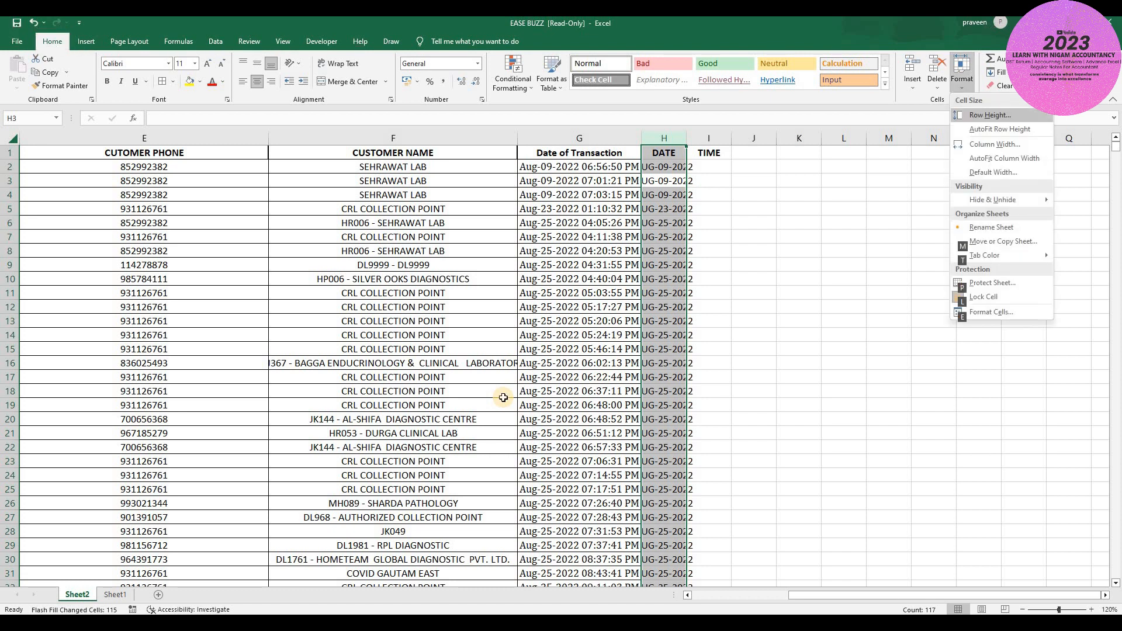
pyautogui.press('i')
pyautogui.press('Down')
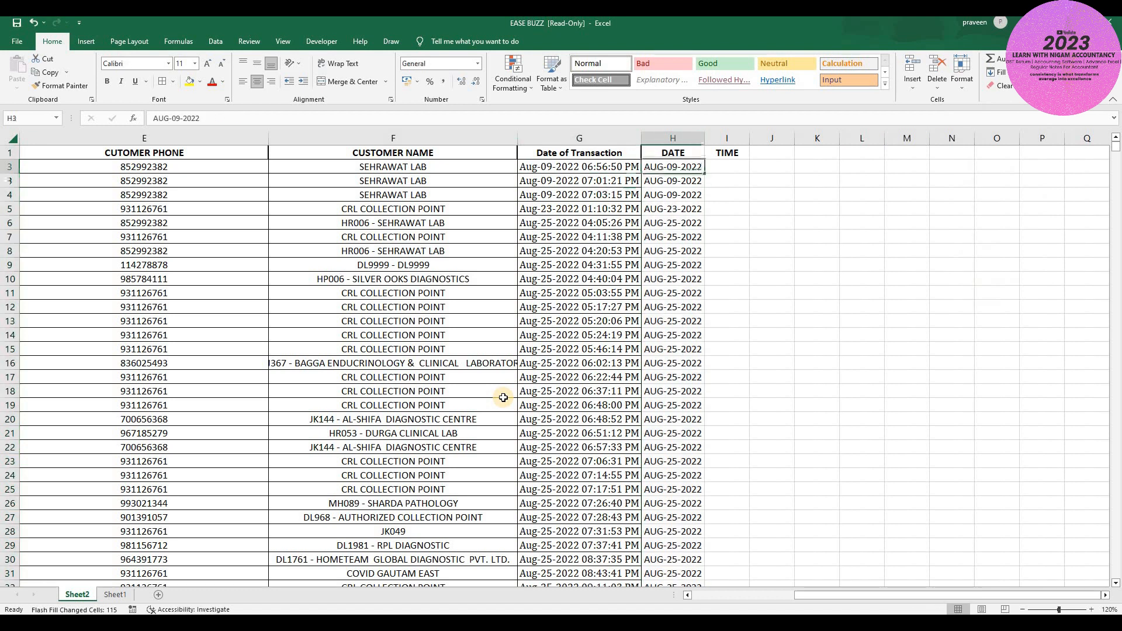
pyautogui.hotkey('ctrl', 'Down')
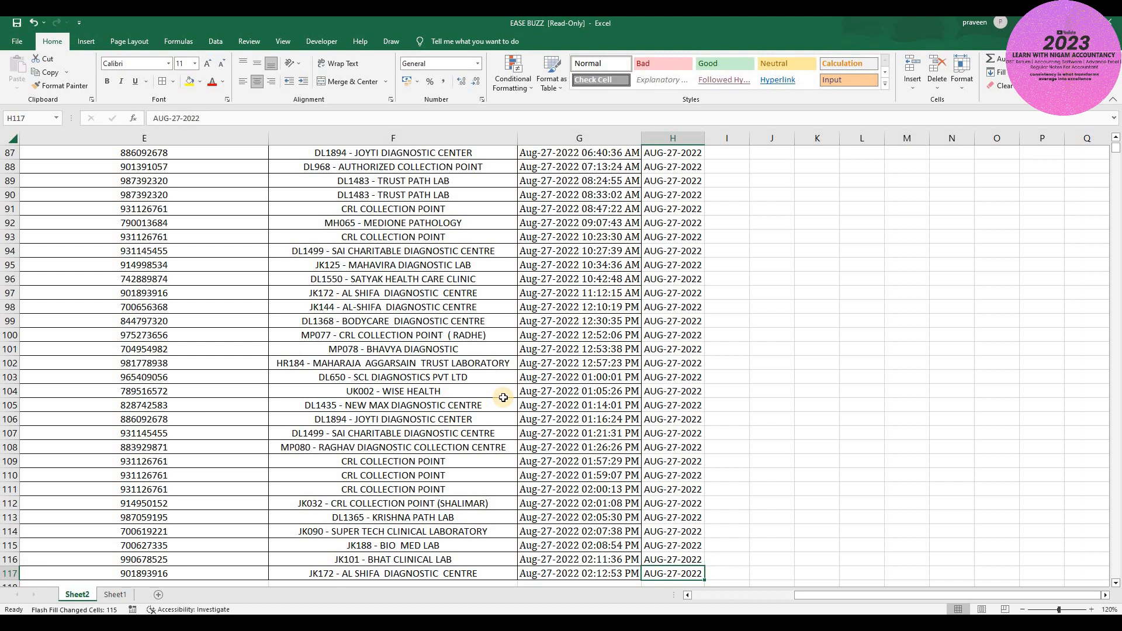
pyautogui.hotkey('ctrl', 'Up')
# - Enter 6:56:50 in I2 and Flash Fill the TIME column through row 117
pyautogui.press('Right')
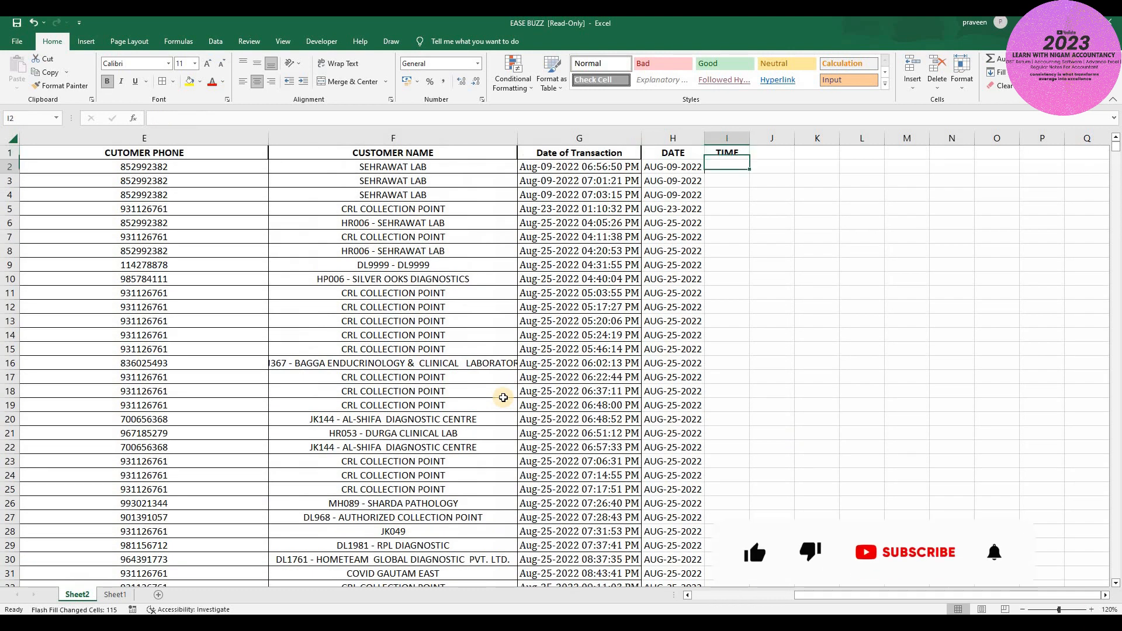
pyautogui.press('Down')
pyautogui.write('6')
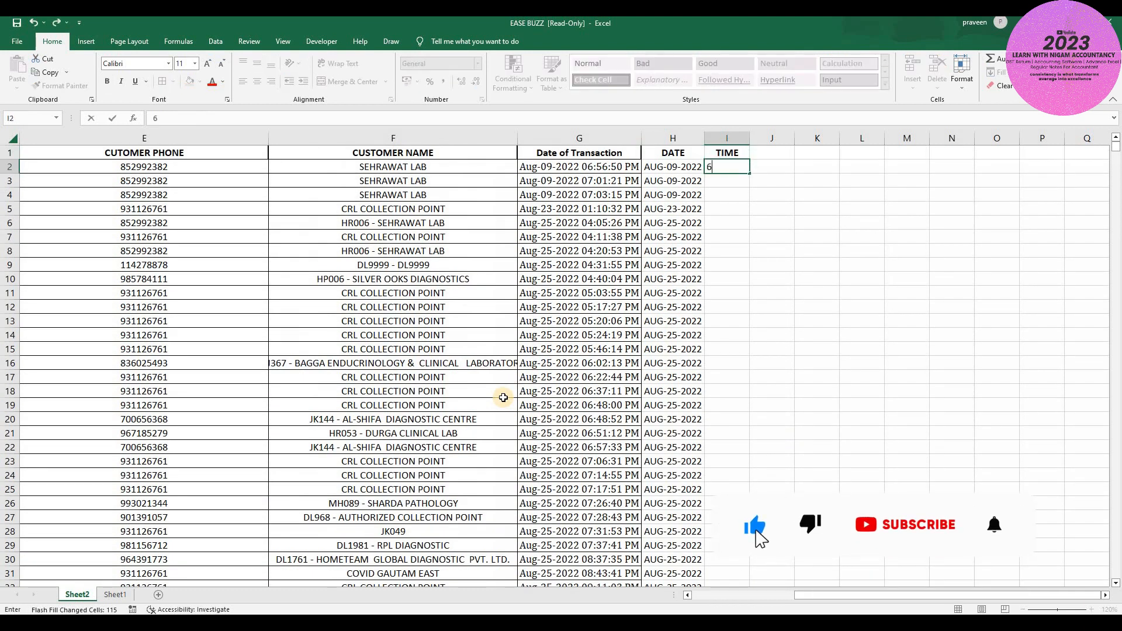
pyautogui.write(':56')
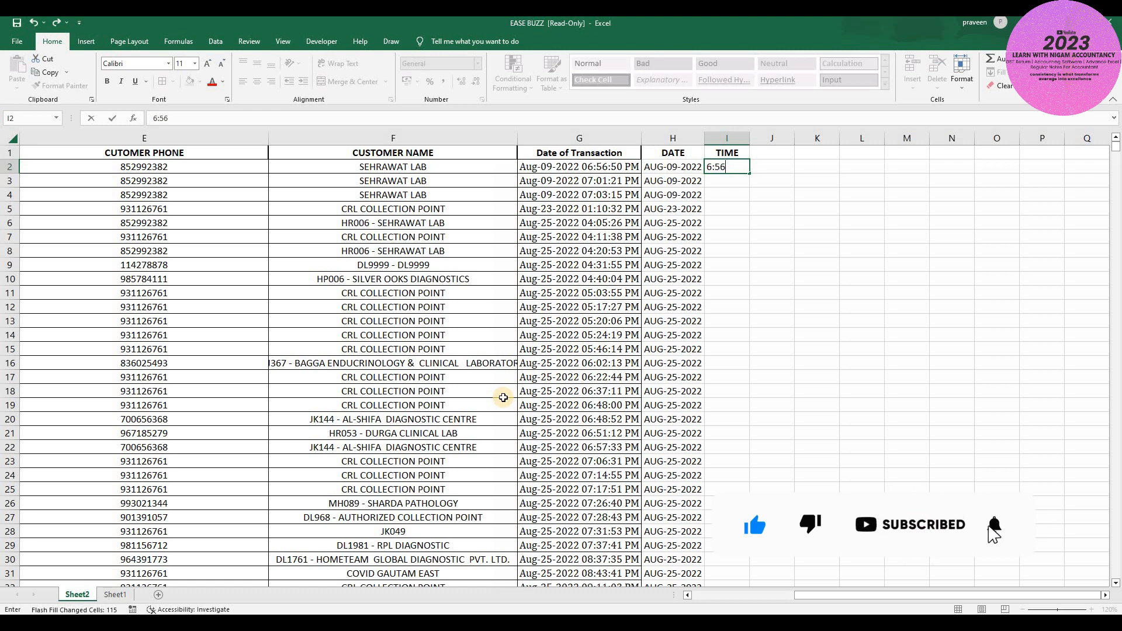
pyautogui.write(':50')
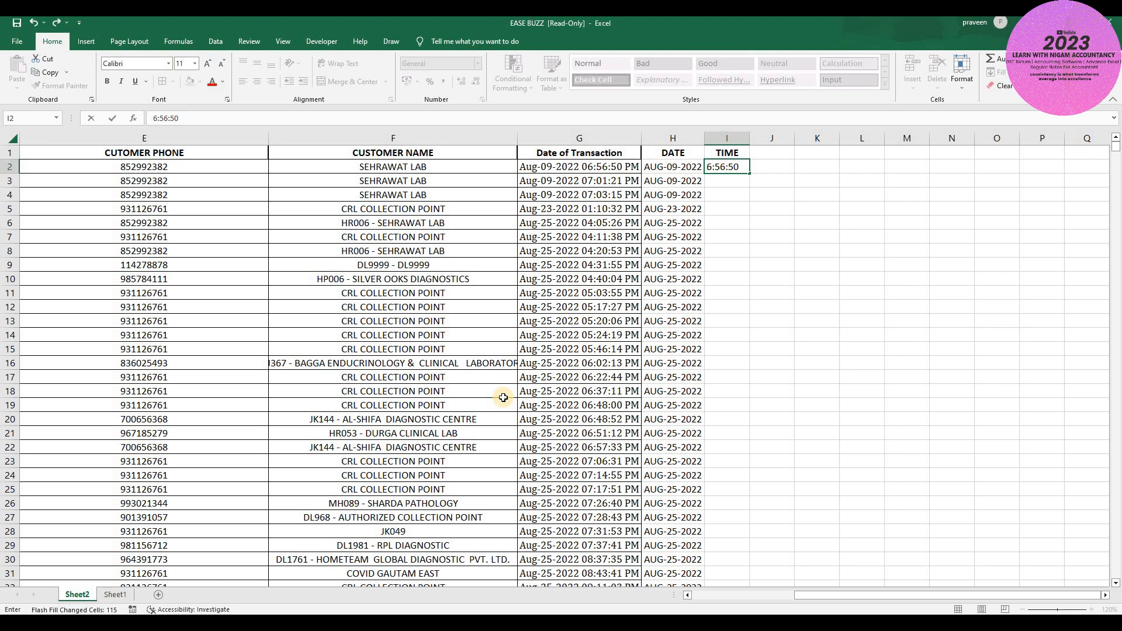
pyautogui.press('Return')
pyautogui.hotkey('ctrl', 'e')
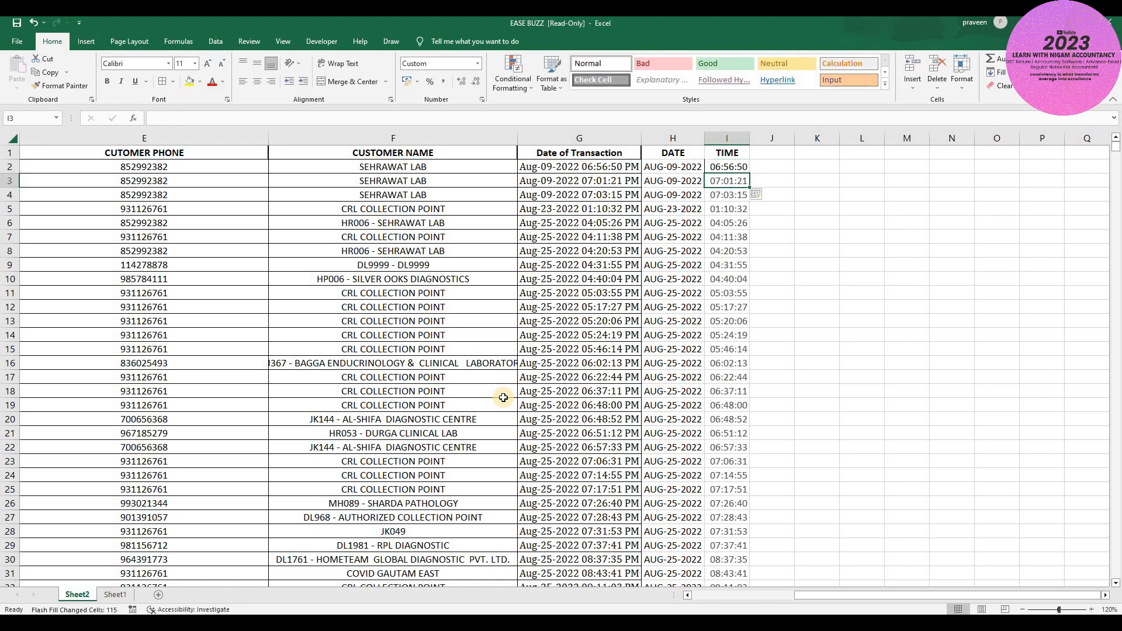
pyautogui.press('Up')
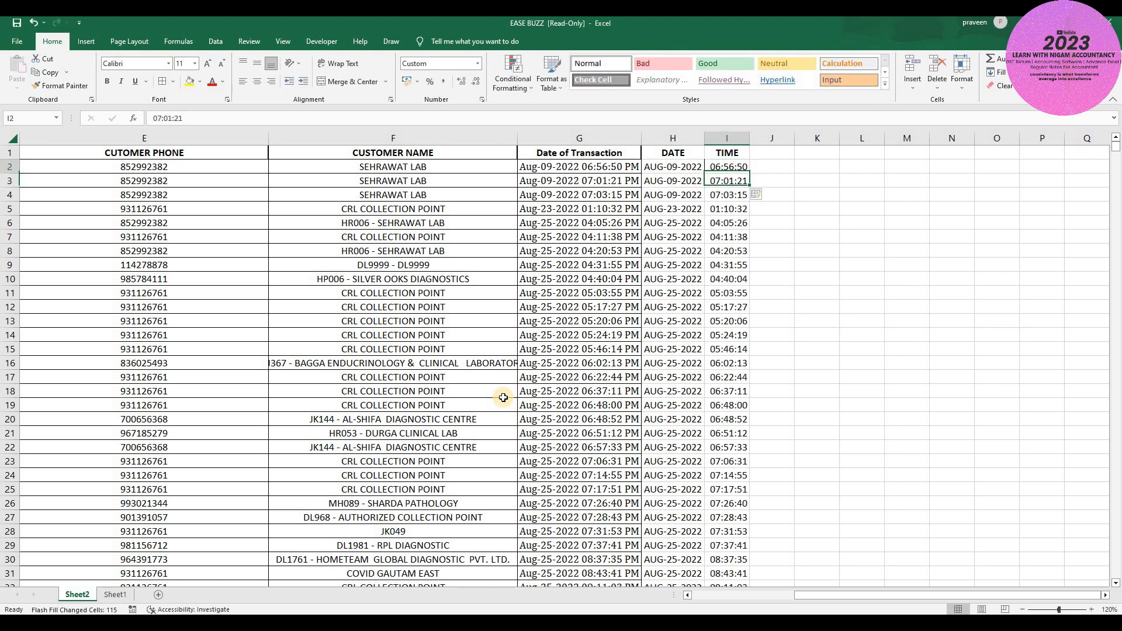
pyautogui.press('Right')
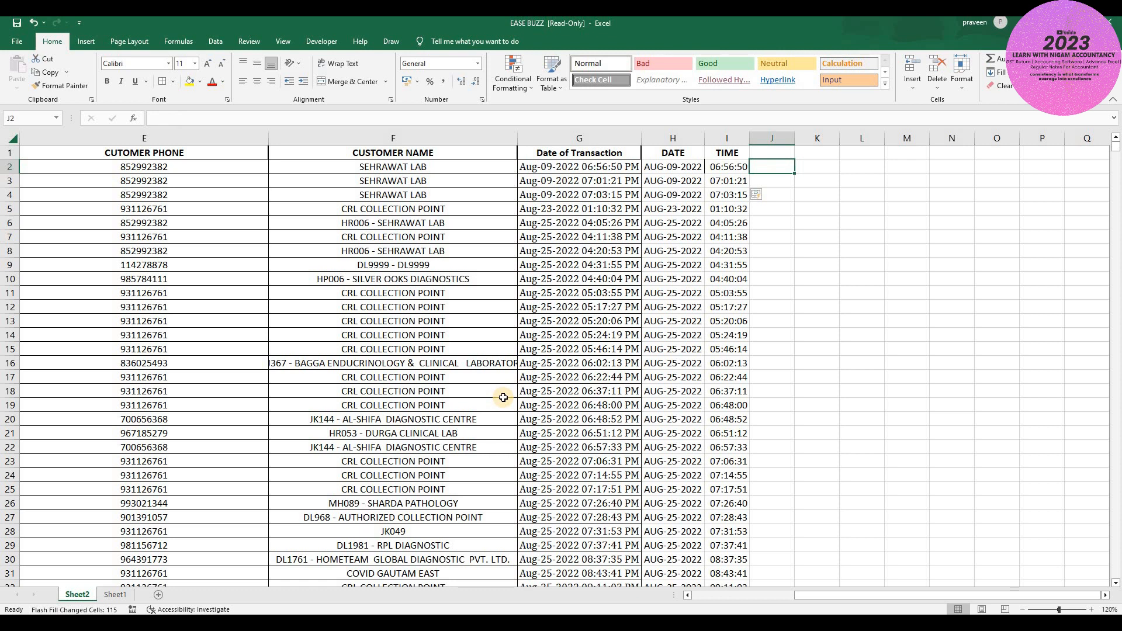
# - Enter PM in J2, Flash Fill column J, and check its bottom
pyautogui.write('PM')
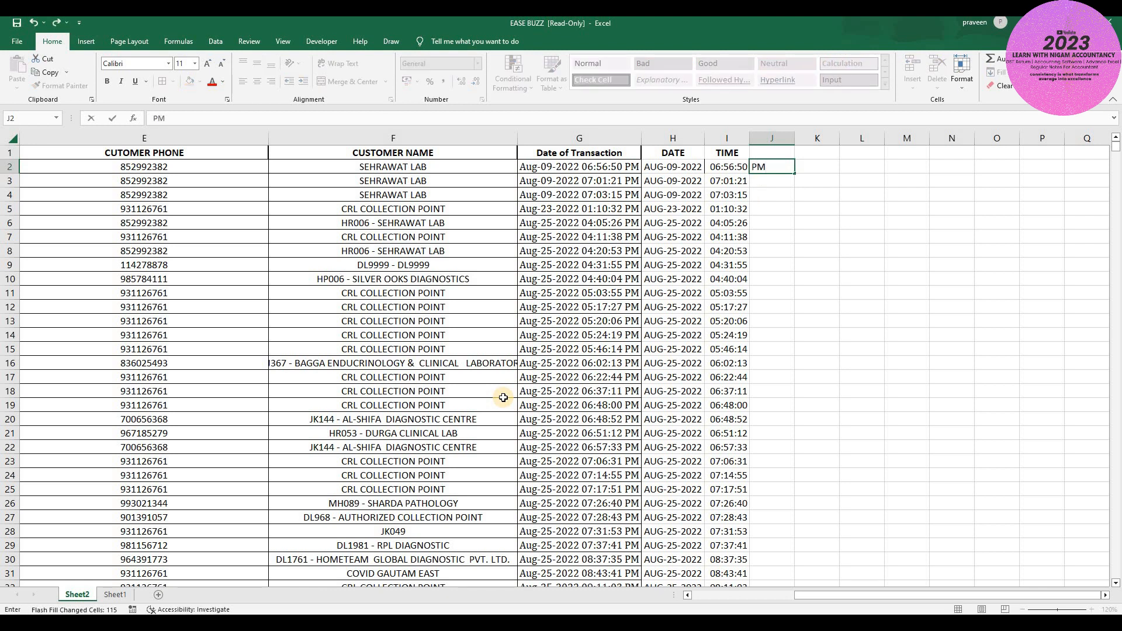
pyautogui.press('Return')
pyautogui.hotkey('ctrl', 'e')
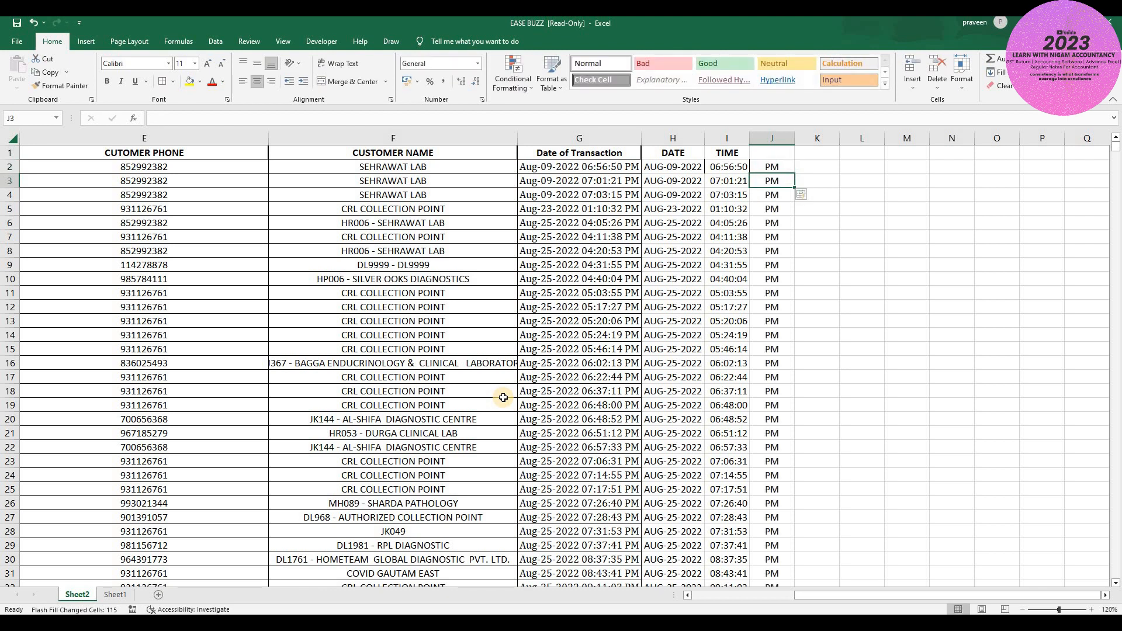
pyautogui.hotkey('ctrl', 'Down')
pyautogui.hotkey('ctrl', 'Up')
pyautogui.hotkey('ctrl', 'Up')
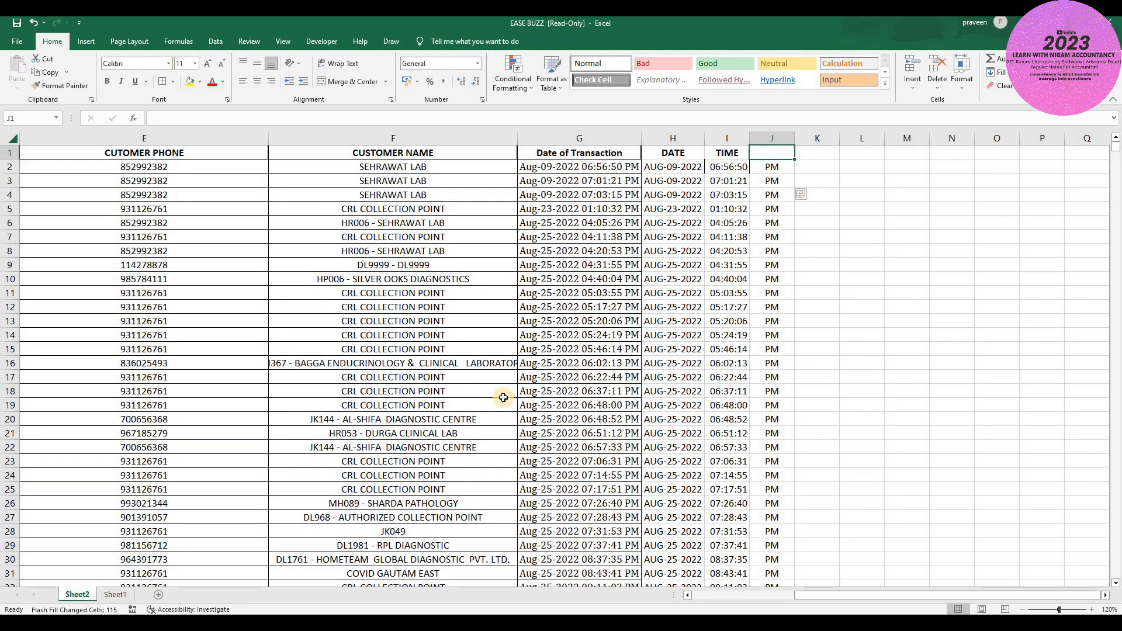
# - Give column J the header PM/AM
pyautogui.press('Left')
pyautogui.press('Left')
pyautogui.press('Right')
pyautogui.press('Right')
pyautogui.press('Left')
pyautogui.press('Right')
pyautogui.write('PM/AM')
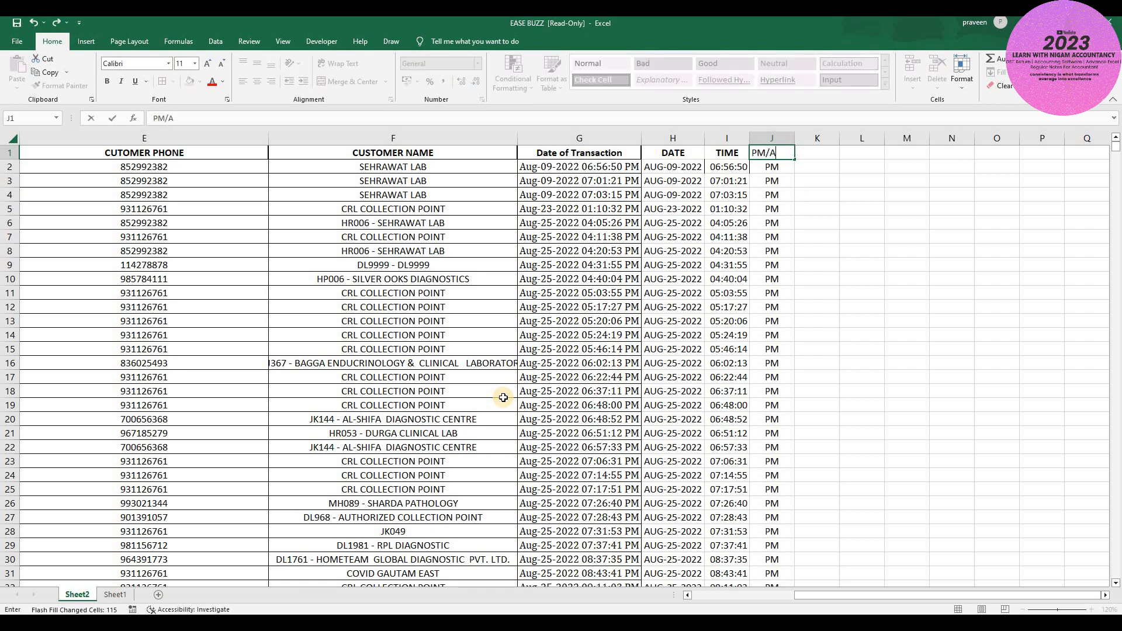
pyautogui.press('Return')
pyautogui.press('Up')
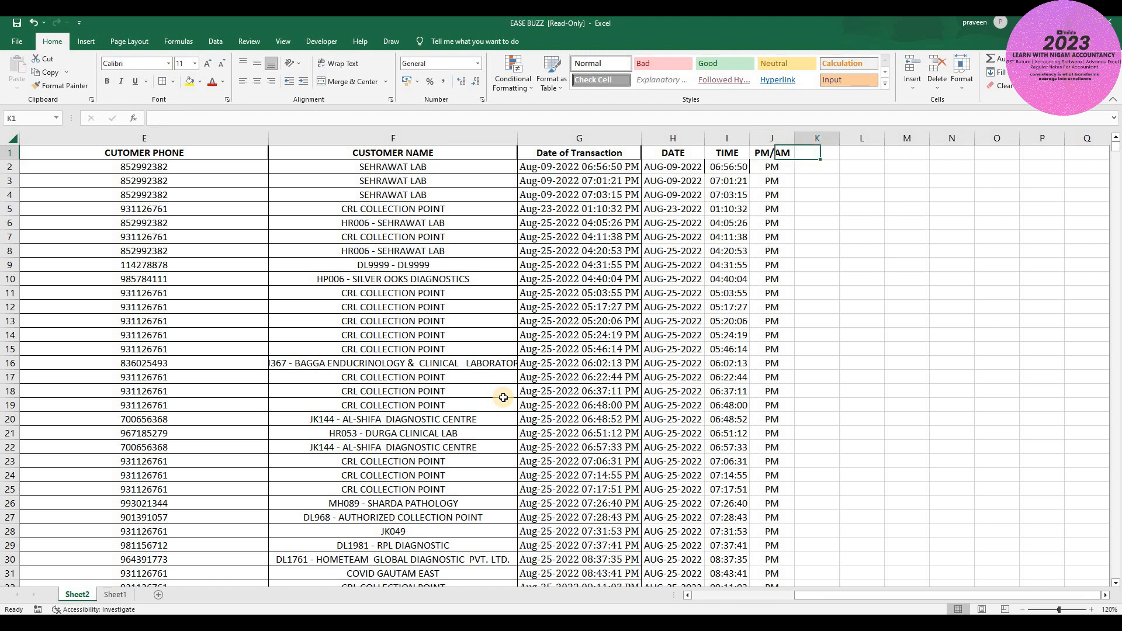
pyautogui.press('Right')
pyautogui.press('Left')
pyautogui.press('Left')
pyautogui.press('Left')
pyautogui.press('Left')
pyautogui.press('Right')
pyautogui.press('Right')
pyautogui.press('Left')
pyautogui.press('Left')
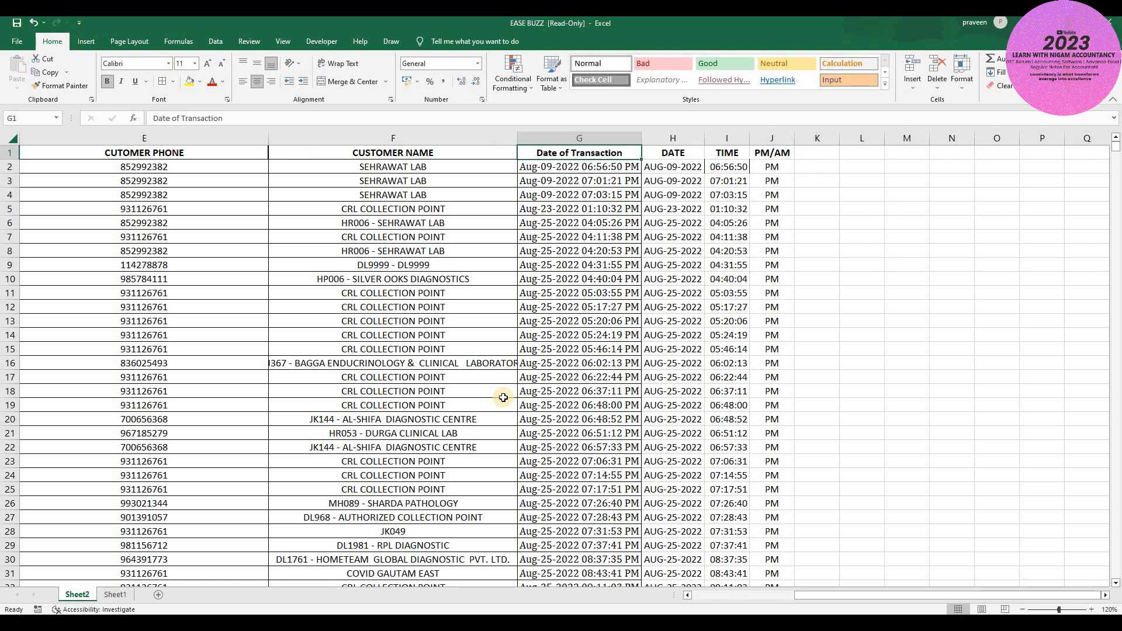
# - Delete the duplicate Date of Transaction column
pyautogui.hotkey('ctrl', 'shift', 'Down')
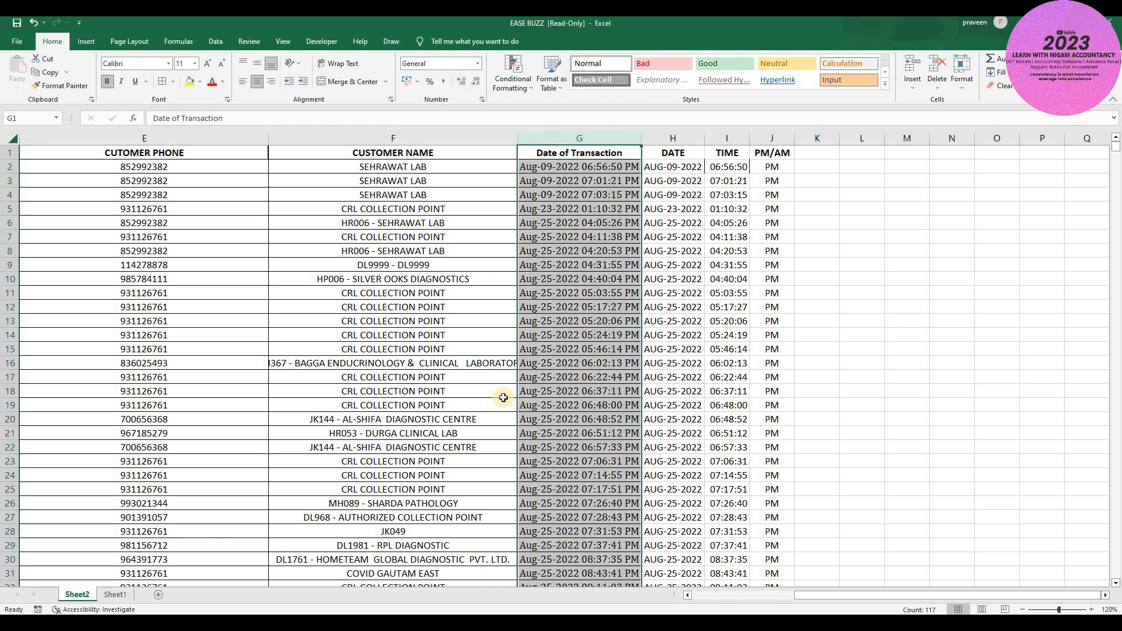
pyautogui.hotkey('ctrl', '-')
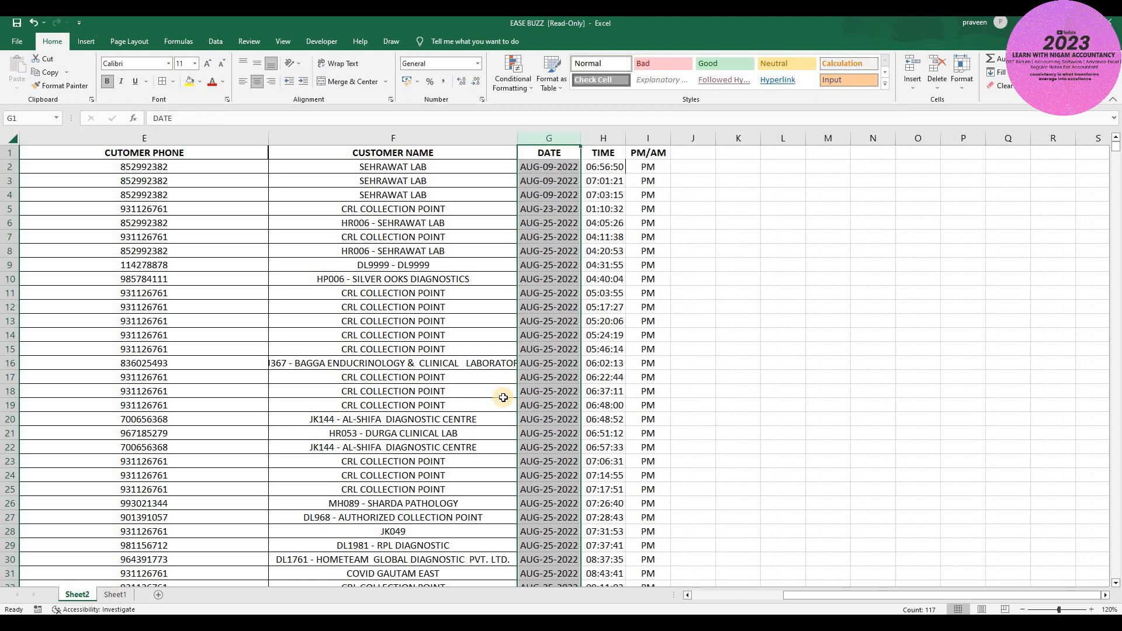
pyautogui.press('Left')
pyautogui.press('Left')
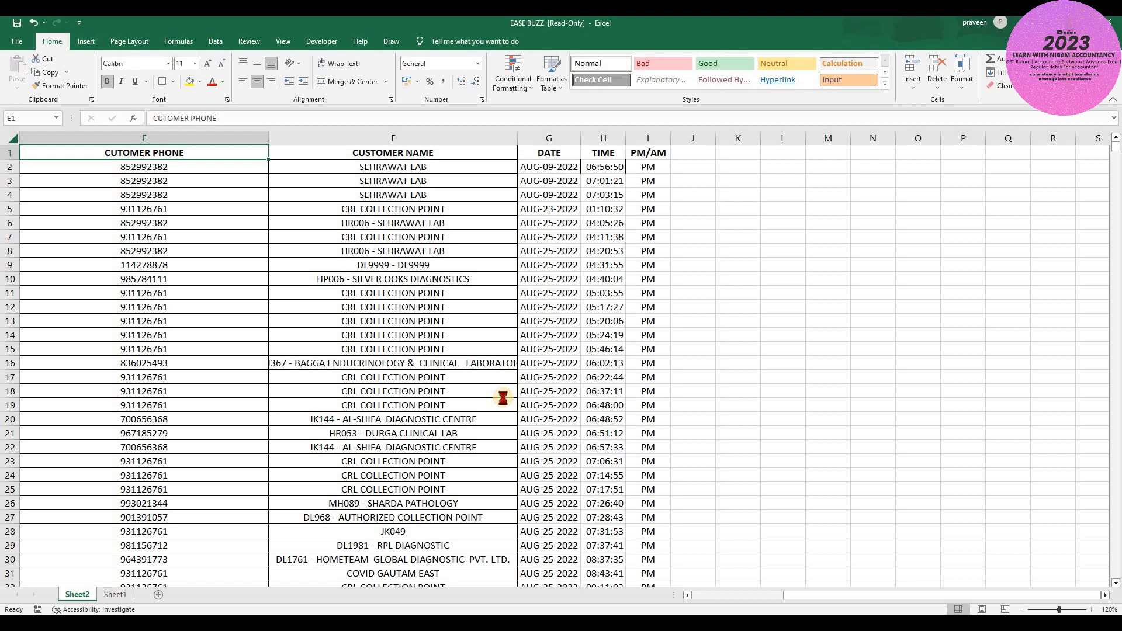
pyautogui.hotkey('ctrl', 'z')
pyautogui.press('Up')
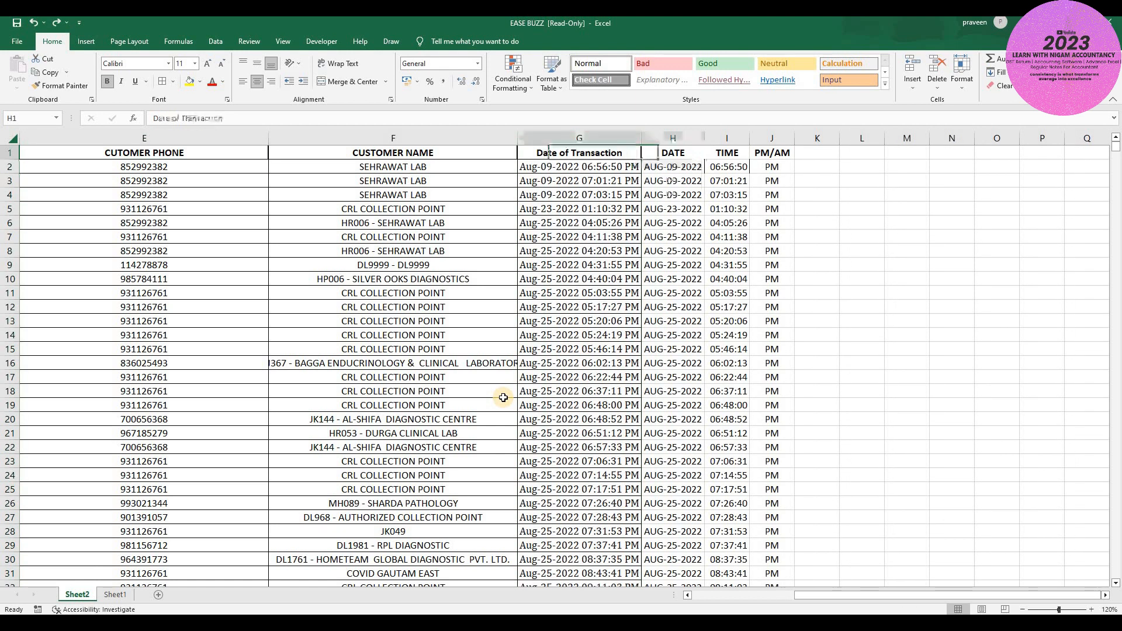
pyautogui.hotkey('ctrl', 'shift', 'Down')
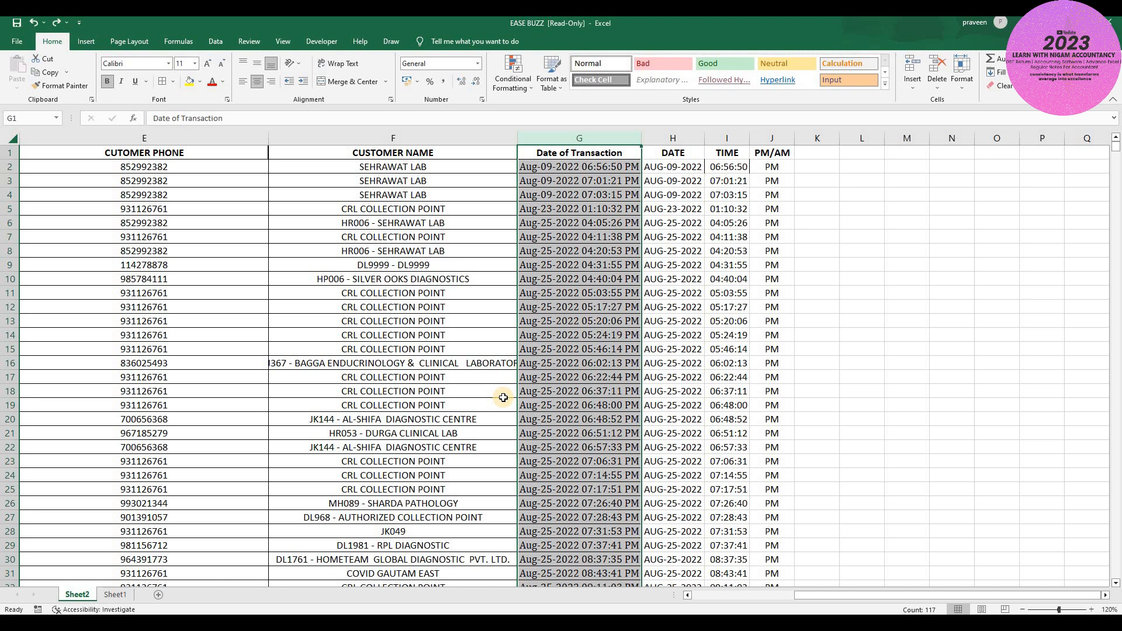
pyautogui.hotkey('ctrl', 'y')
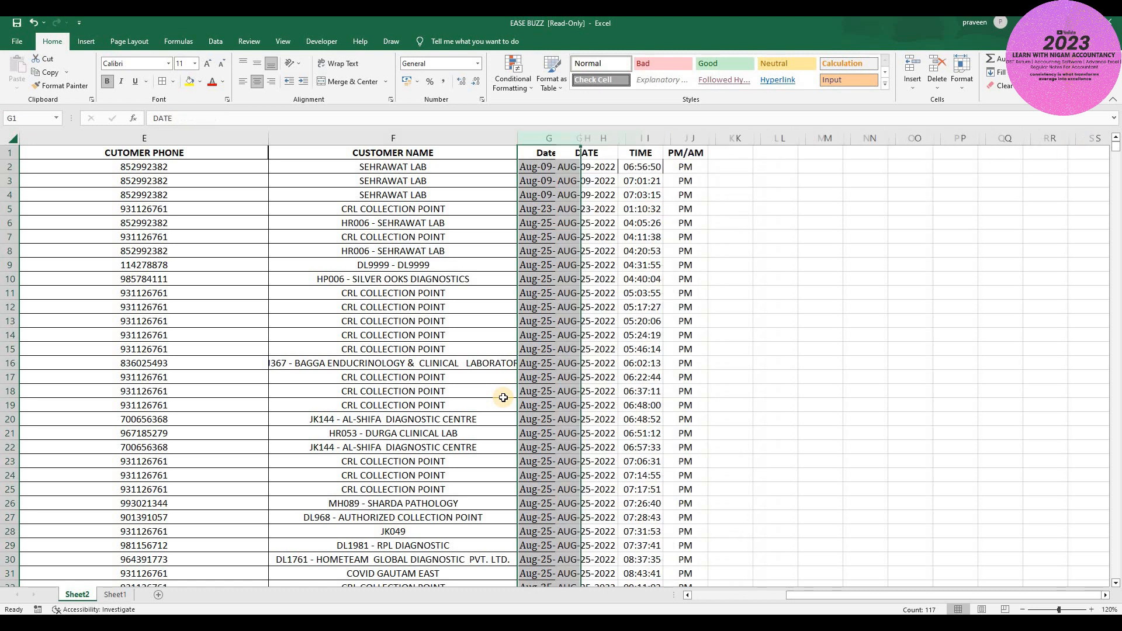
# - Delete the combined phone-and-name and ID-and-payment-mode columns, leaving TRANSACTION I'D through PM/AM
pyautogui.press('Left')
pyautogui.press('Left')
pyautogui.press('Left')
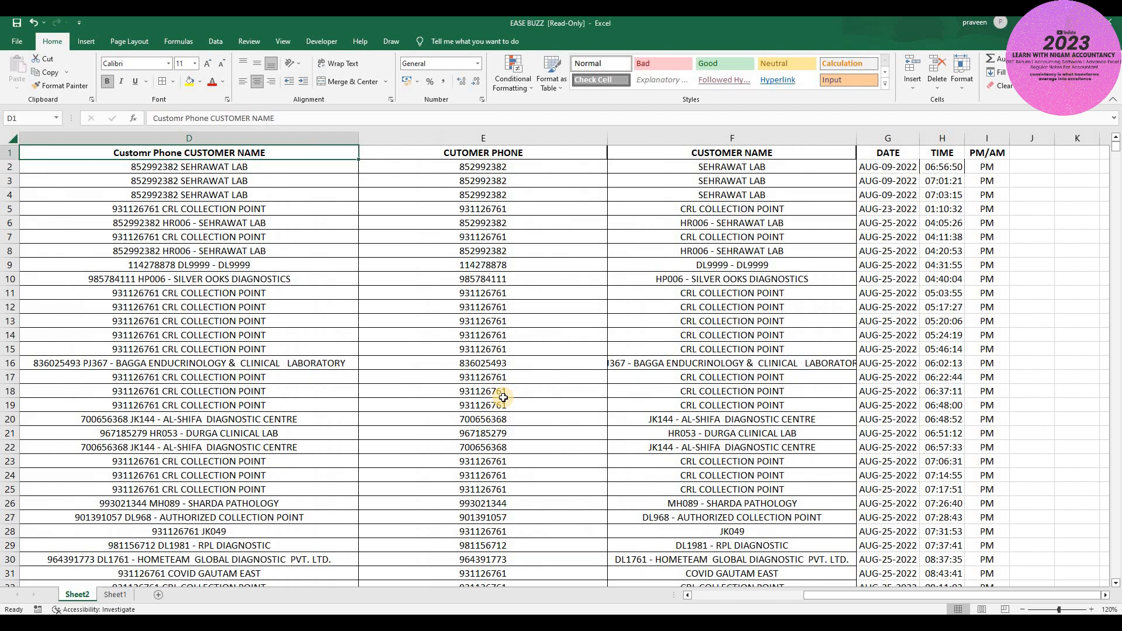
pyautogui.hotkey('ctrl', 'shift', 'Down')
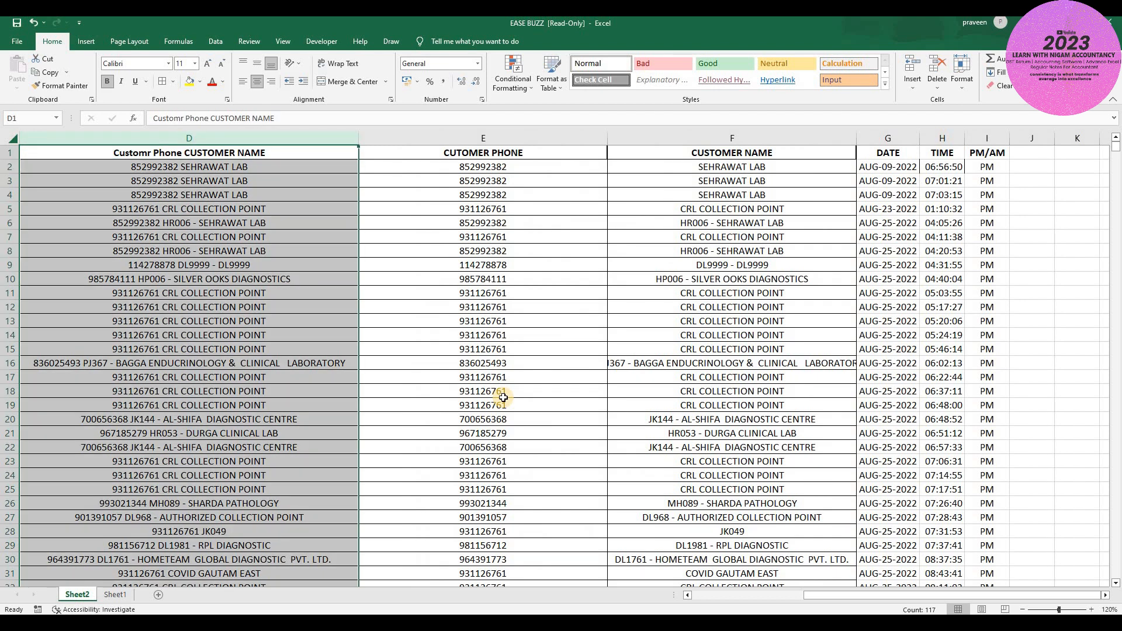
pyautogui.hotkey('ctrl', 'z')
pyautogui.hotkey('ctrl', 'z')
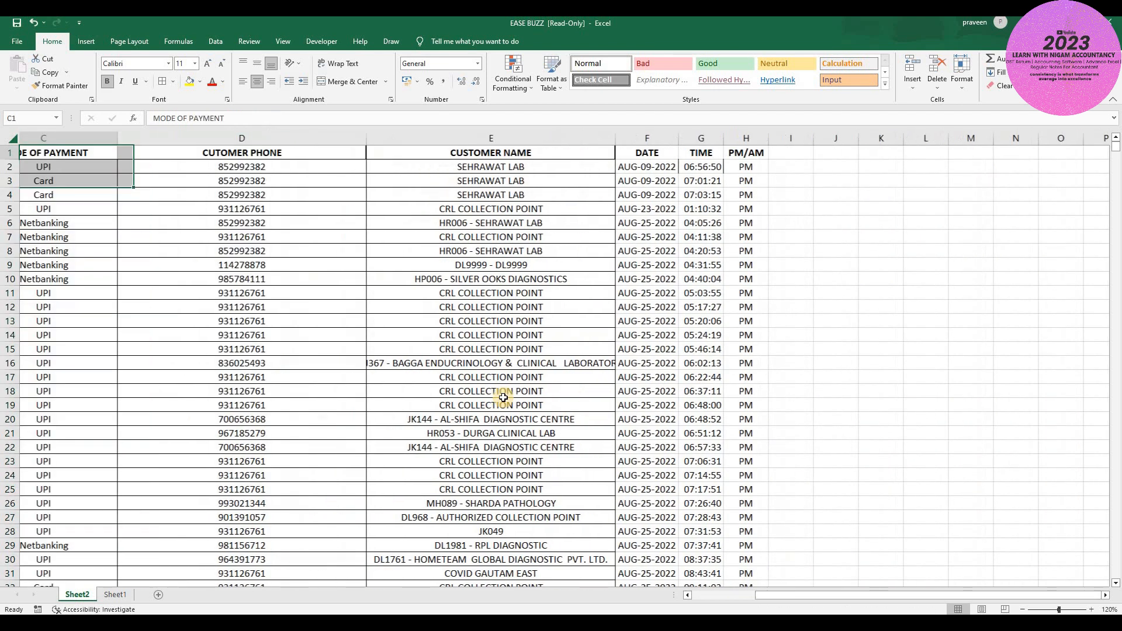
pyautogui.hotkey('ctrl', 'Home')
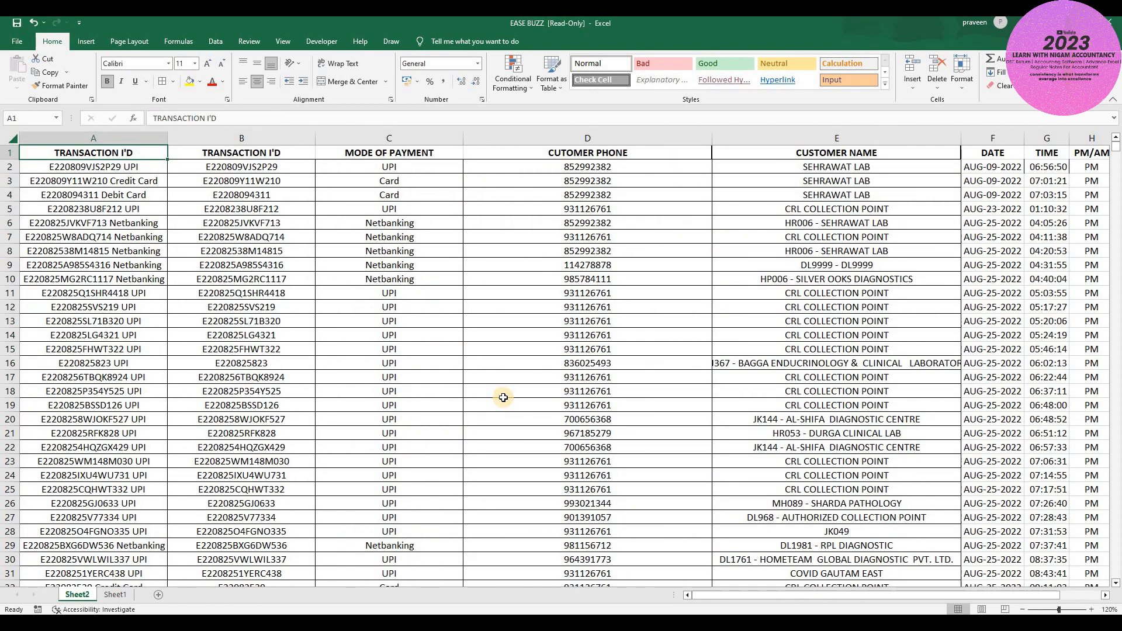
pyautogui.hotkey('ctrl', 'space')
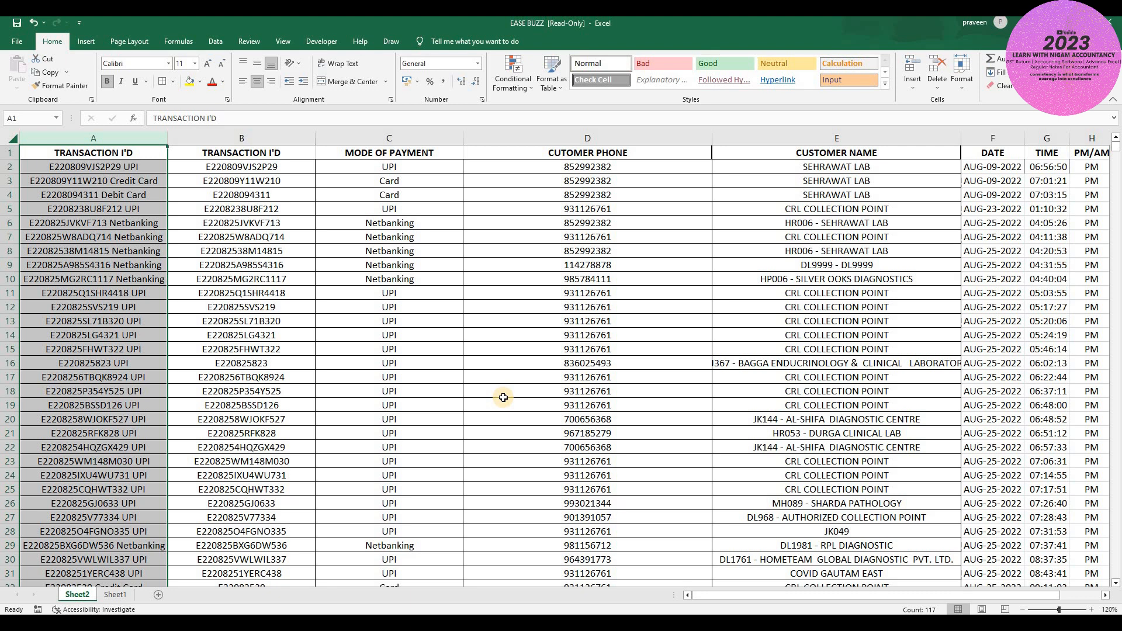
pyautogui.hotkey('ctrl', '-')
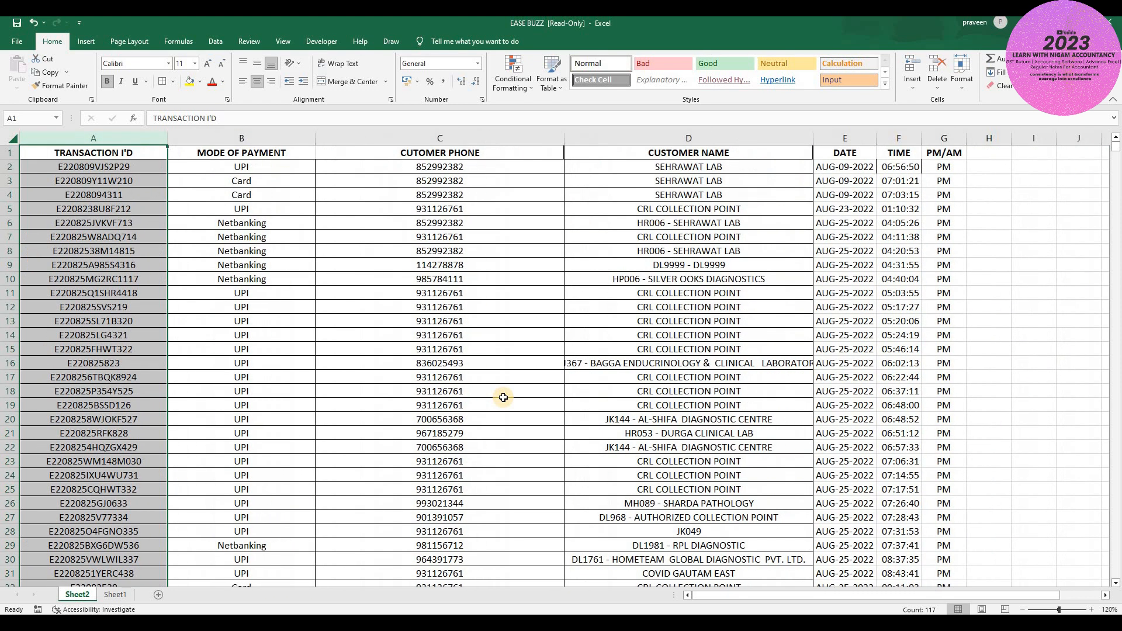
pyautogui.hotkey('ctrl', 'Home')
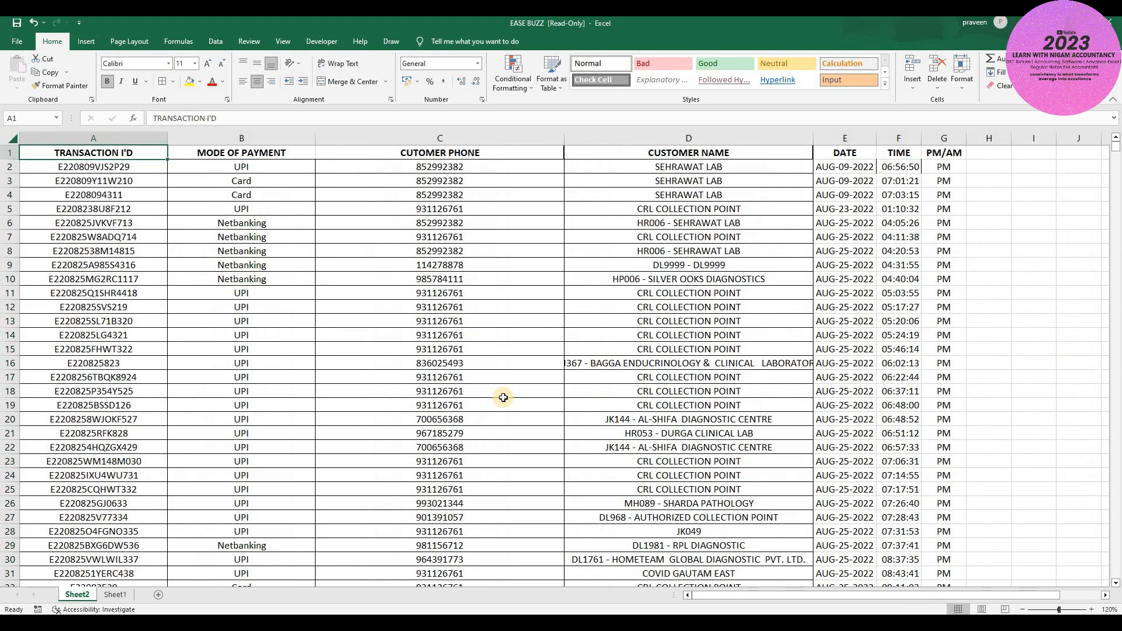
pyautogui.hotkey('ctrl', 'shift', 'Right')
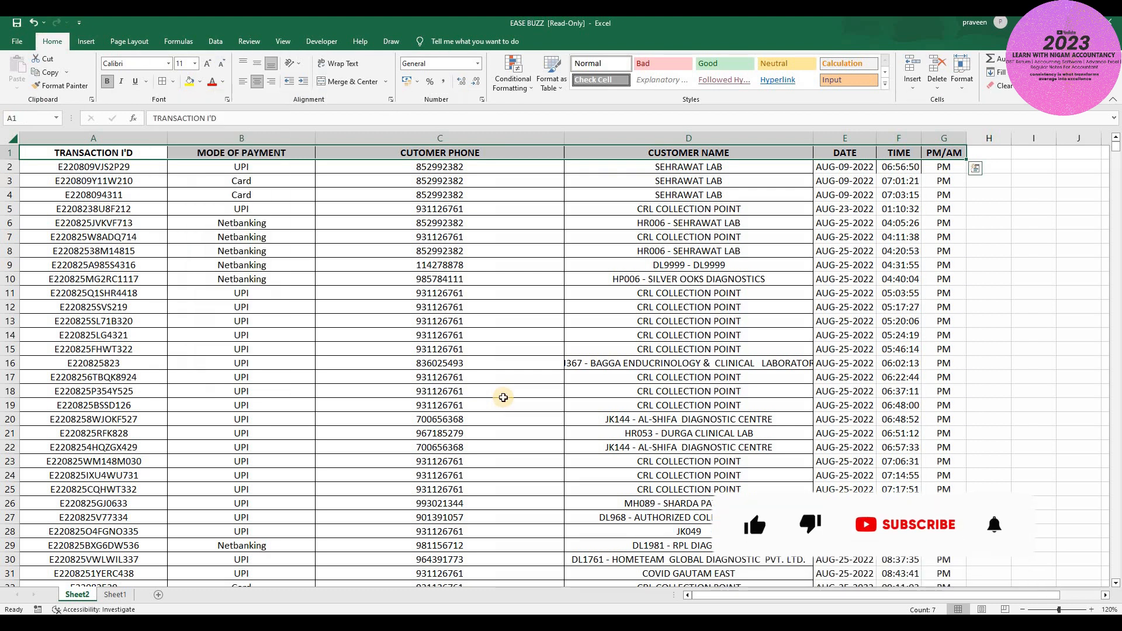
# - Add a border to the header row A1:G1
pyautogui.press('alt')
pyautogui.press('h')
pyautogui.press('o')
pyautogui.press('a')
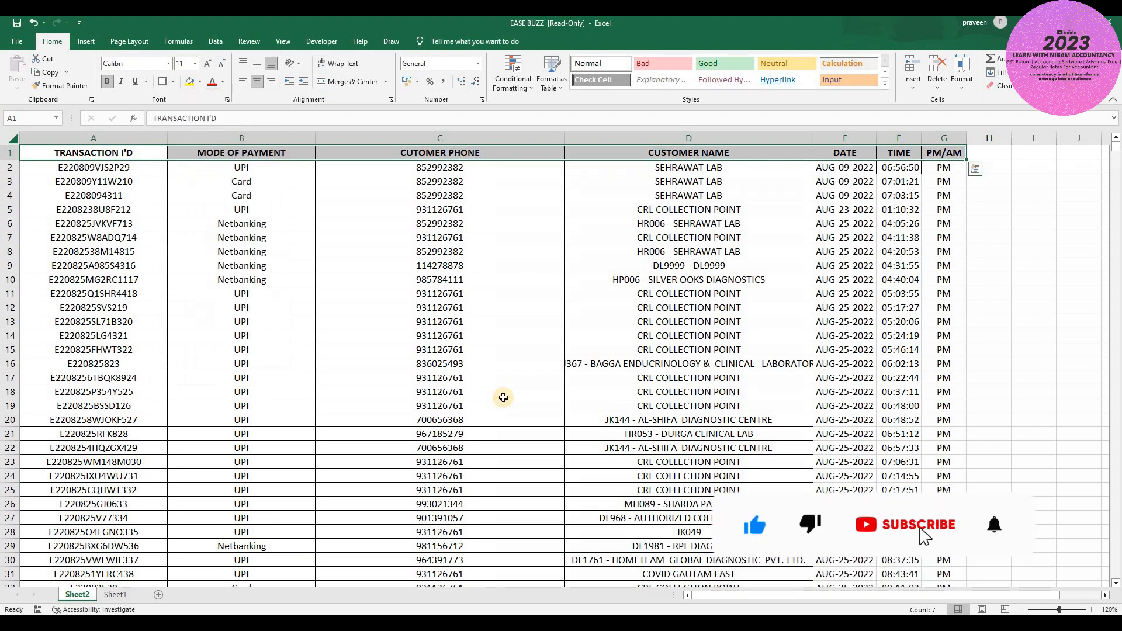
pyautogui.hotkey('ctrl', 'shift', 'Left')
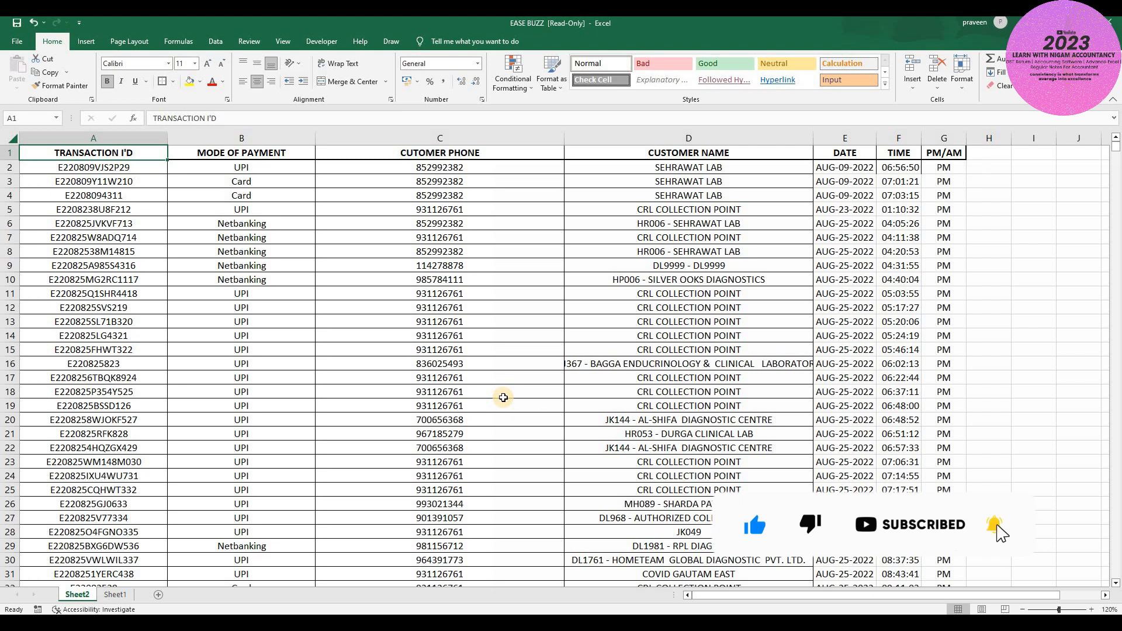
pyautogui.hotkey('ctrl', 'shift', 'Right')
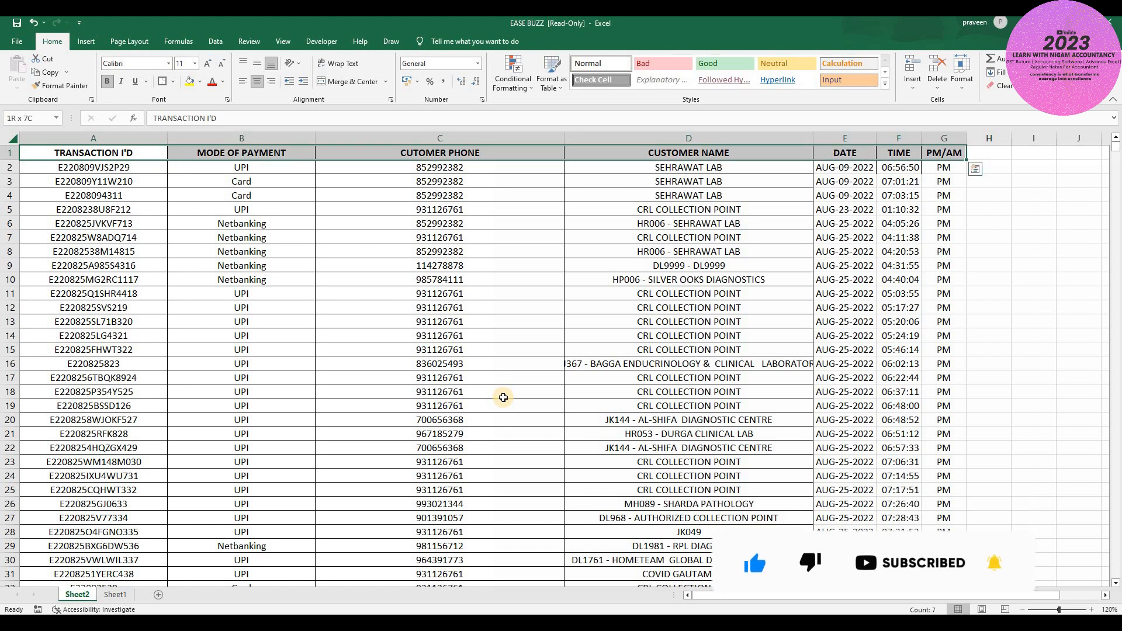
# - Toggle the column filters on, off and on, then select the table down to row 117
pyautogui.hotkey('ctrl', 'shift', 'l')
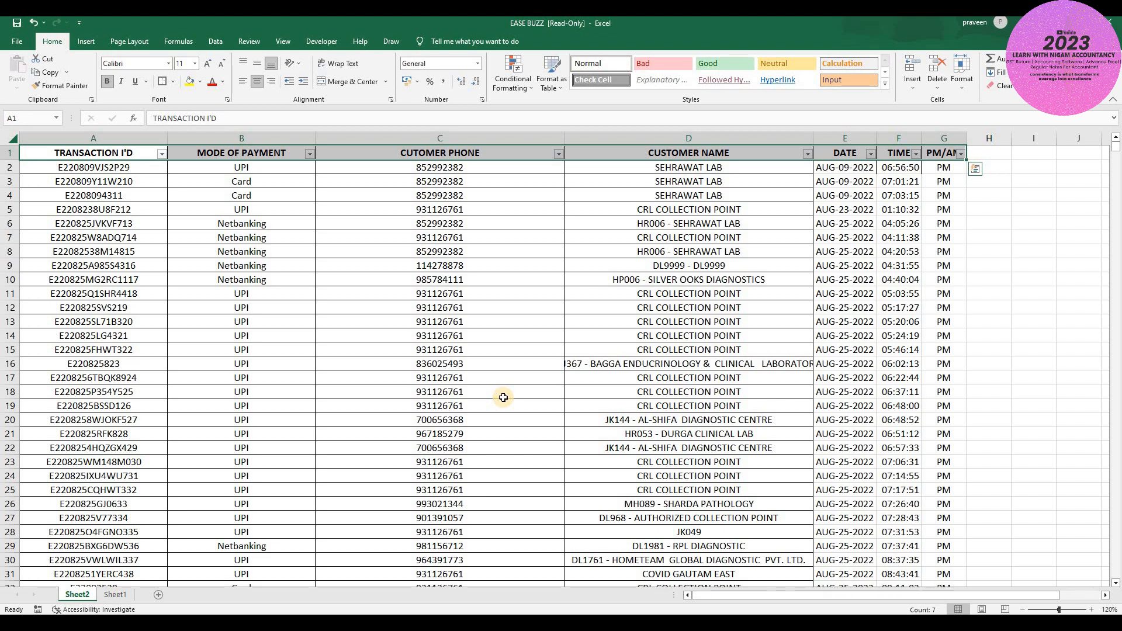
pyautogui.hotkey('ctrl', 'shift', 'l')
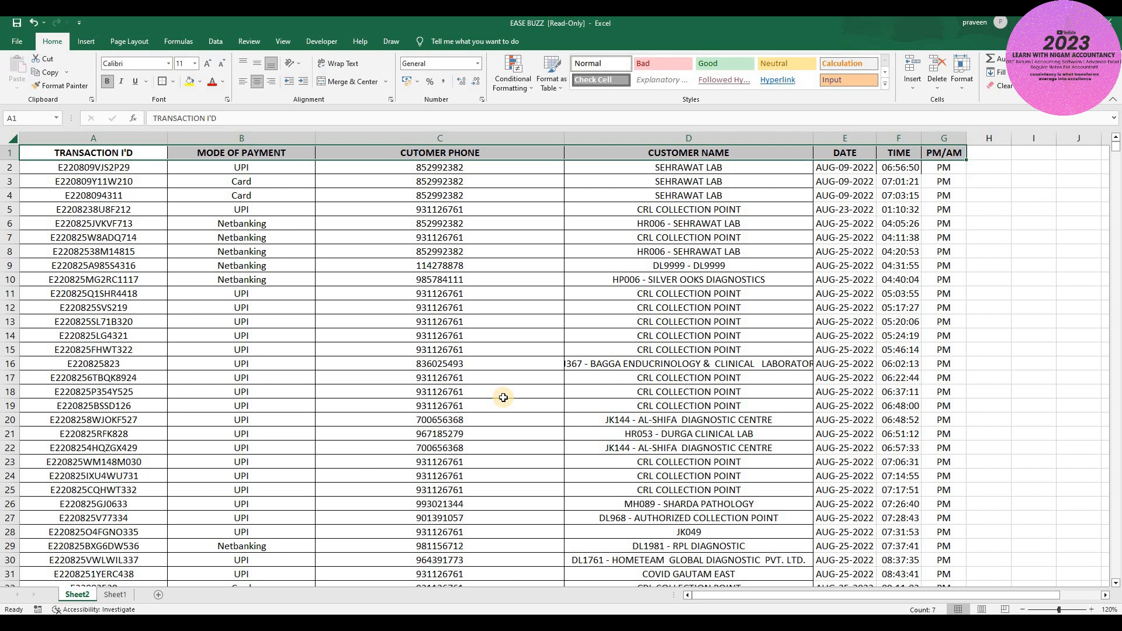
pyautogui.hotkey('ctrl', 'shift', 'l')
pyautogui.hotkey('ctrl', 'shift', 'l')
pyautogui.hotkey('ctrl', 'shift', 'Down')
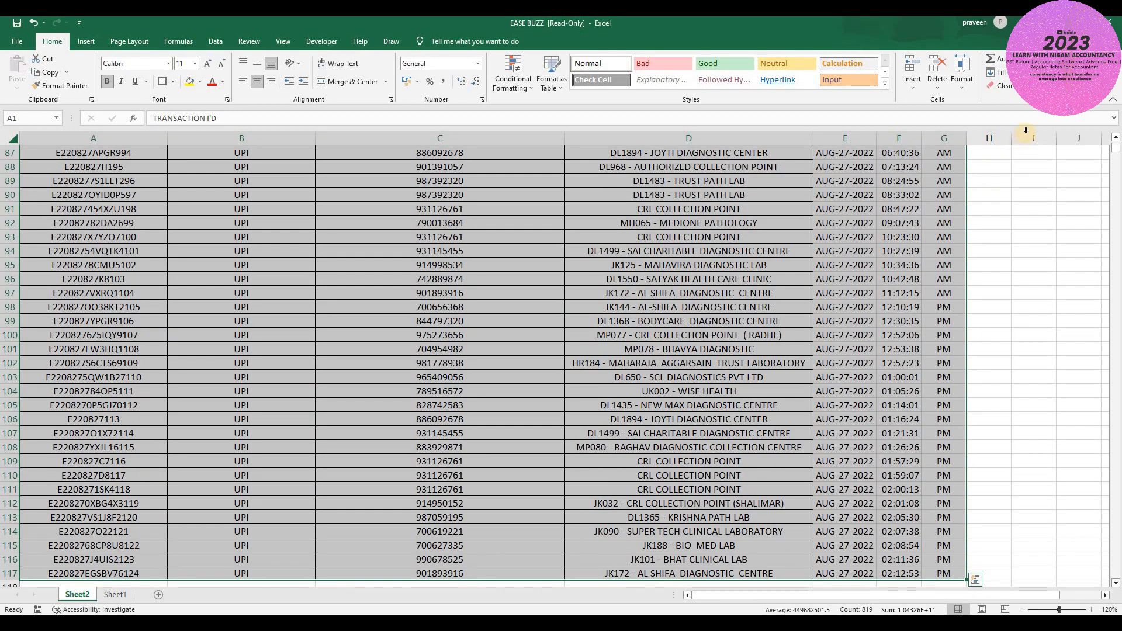
# - Turn on Filter for the selected table from Sort & Filter
pyautogui.click(1046, 75)
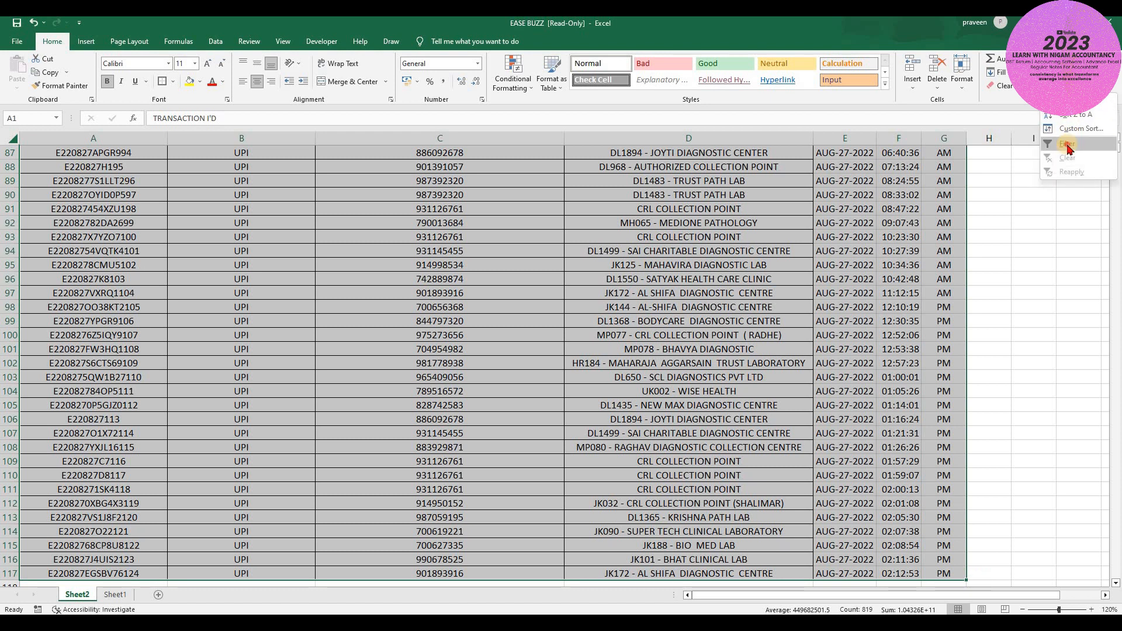
pyautogui.click(1067, 149)
pyautogui.scroll(6, 832, 168)
pyautogui.scroll(20, 832, 168)
# - In the MODE OF PAYMENT filter, clear all options and tick only Netbanking
pyautogui.click(827, 151)
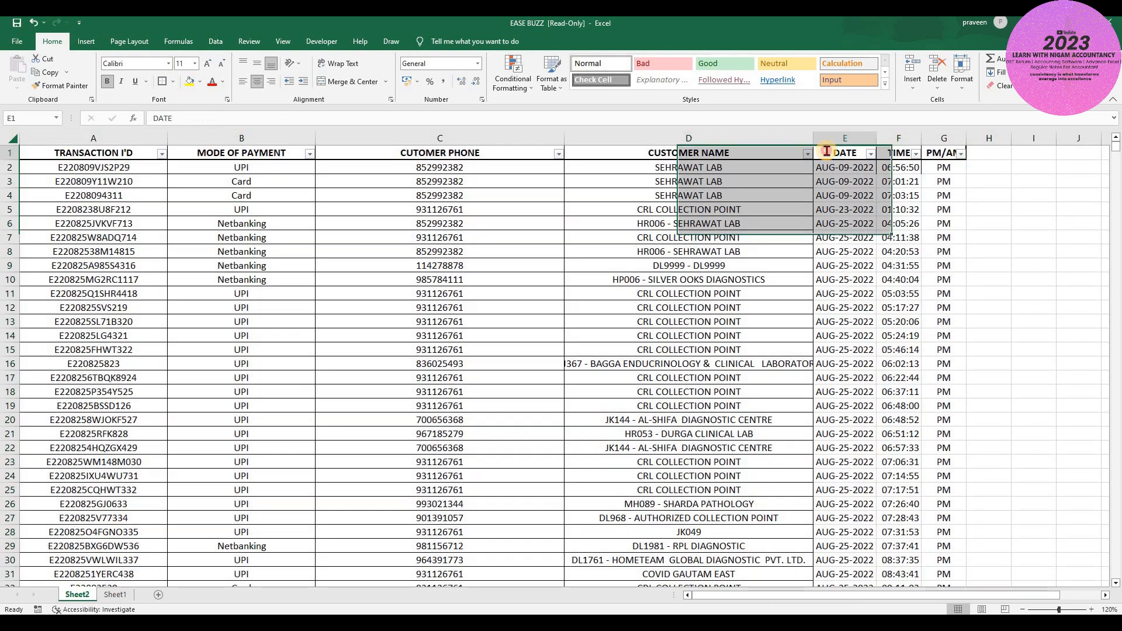
pyautogui.press('Left')
pyautogui.press('Left')
pyautogui.press('Left')
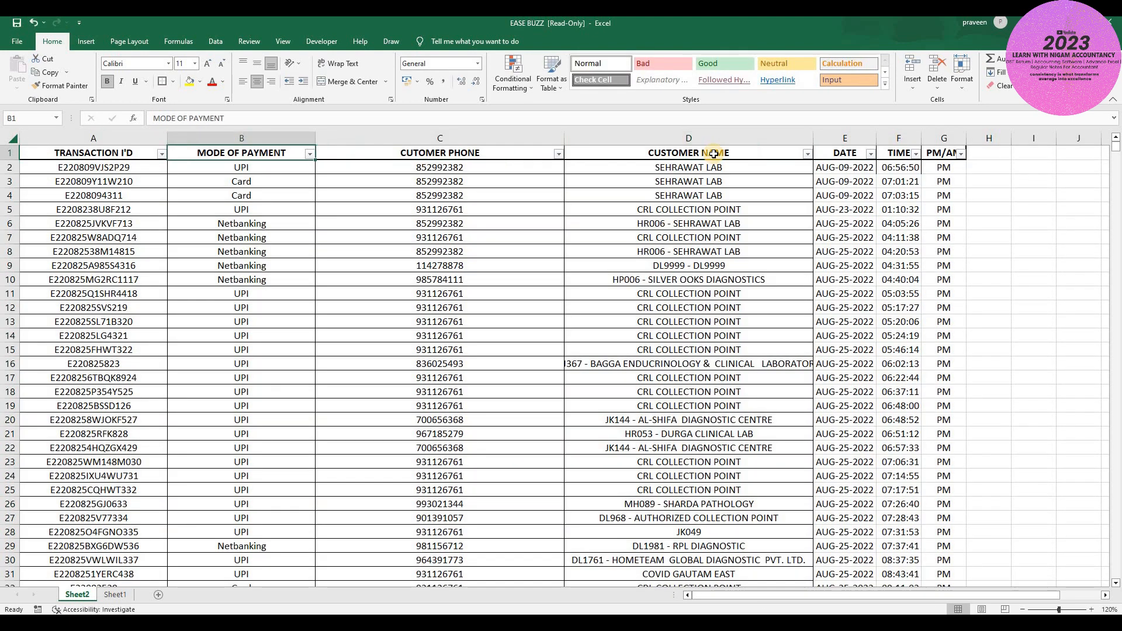
pyautogui.press('Left')
pyautogui.press('Right')
pyautogui.press('Left')
pyautogui.press('Right')
pyautogui.hotkey('alt', 'Down')
pyautogui.press('Down')
pyautogui.press('Down')
pyautogui.press('Down')
pyautogui.press('Down')
pyautogui.press('Down')
pyautogui.press('Down')
pyautogui.press('Down')
pyautogui.press('Down')
pyautogui.press('Up')
pyautogui.press('space')
pyautogui.press('Down')
pyautogui.press('Down')
pyautogui.press('space')
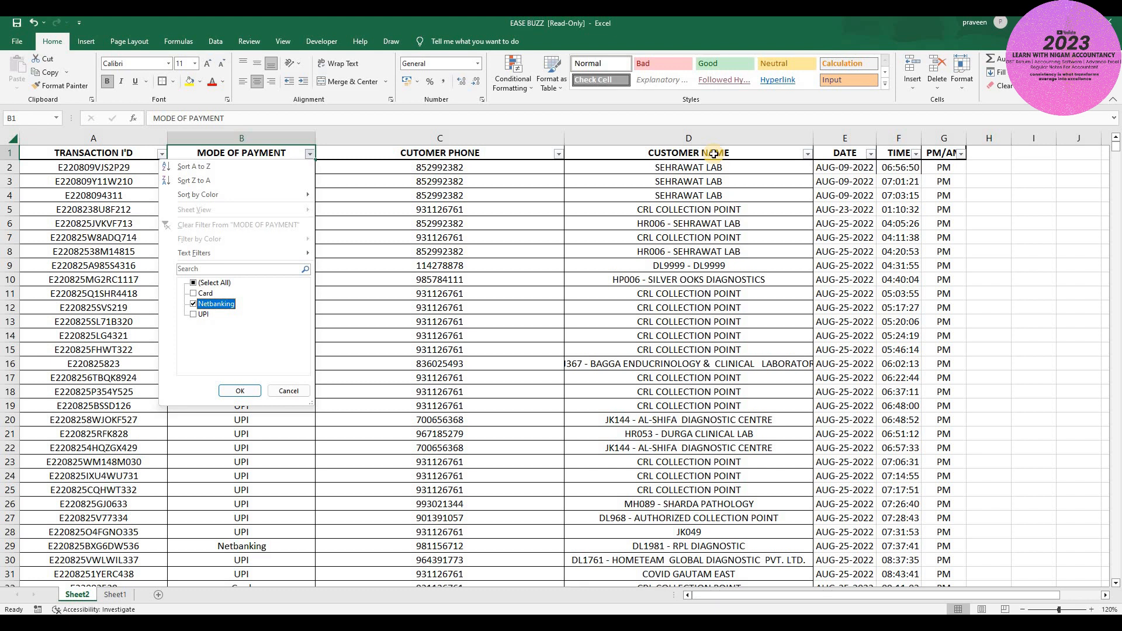
# - Apply the Netbanking filter and review the seven filtered transactions
pyautogui.press('Return')
pyautogui.press('Down')
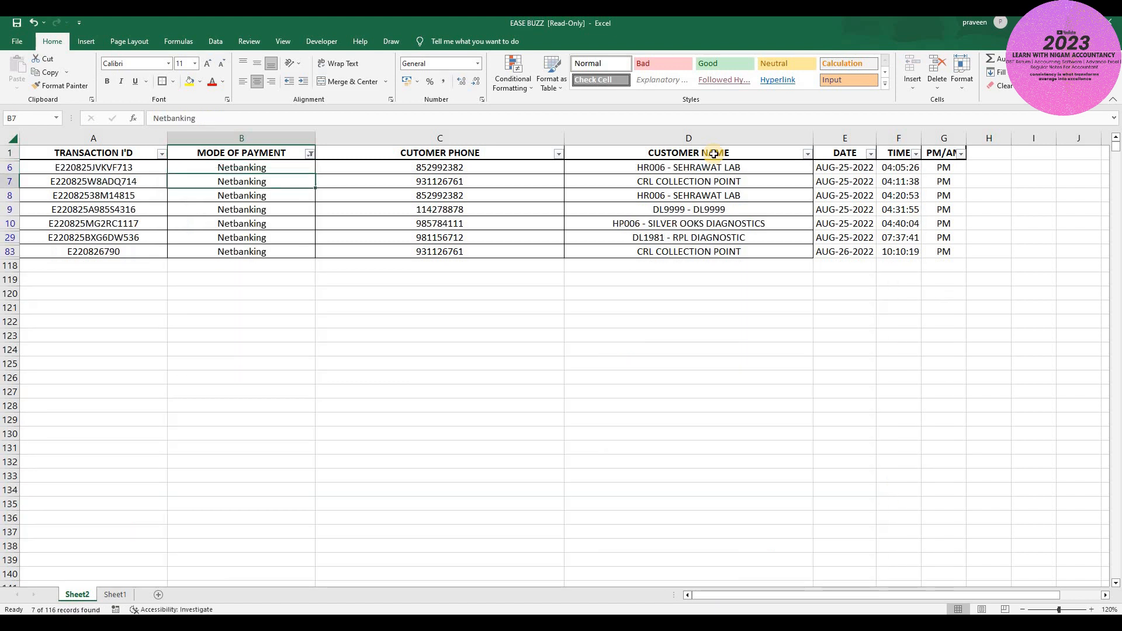
pyautogui.hotkey('ctrl', 'shift', 'Down')
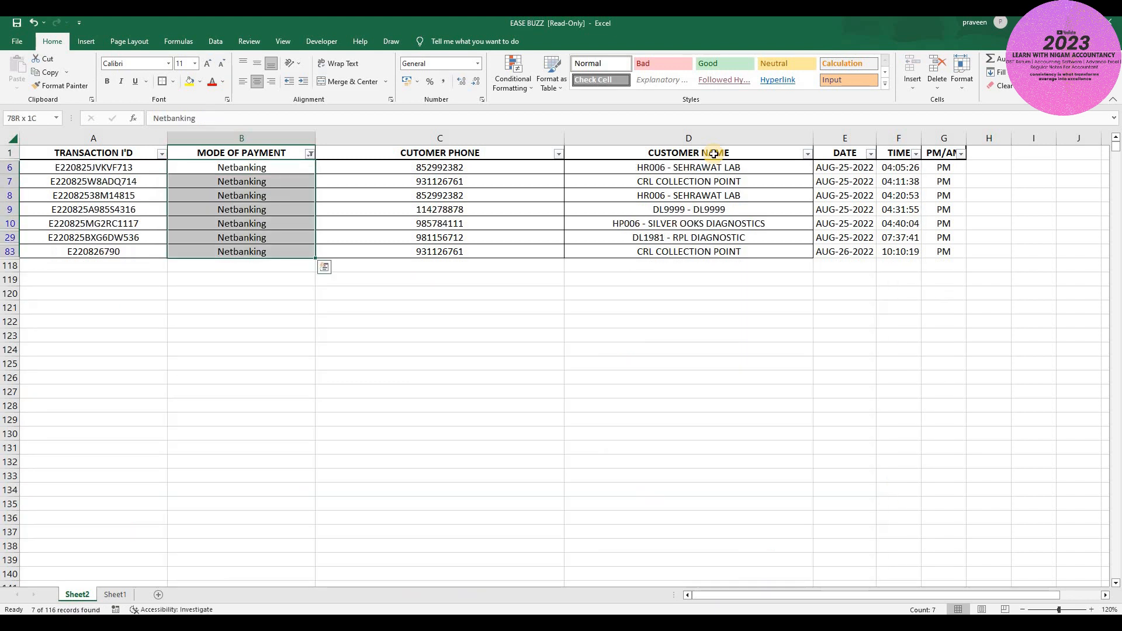
pyautogui.press('Right')
pyautogui.press('Right')
pyautogui.press('Right')
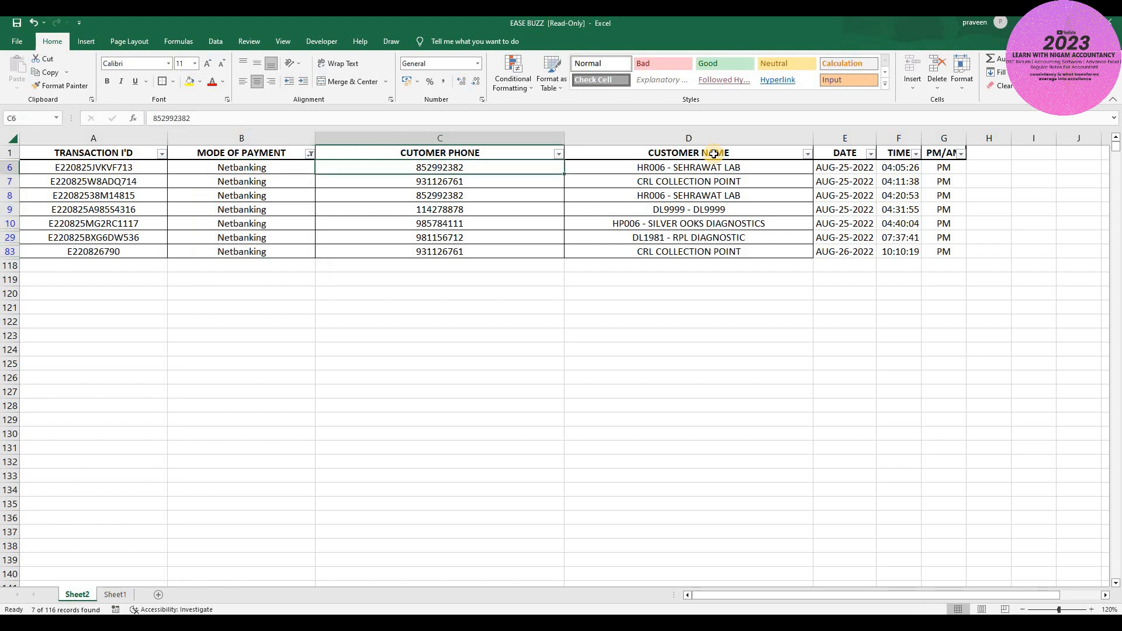
pyautogui.press('Left')
pyautogui.press('Left')
pyautogui.press('Left')
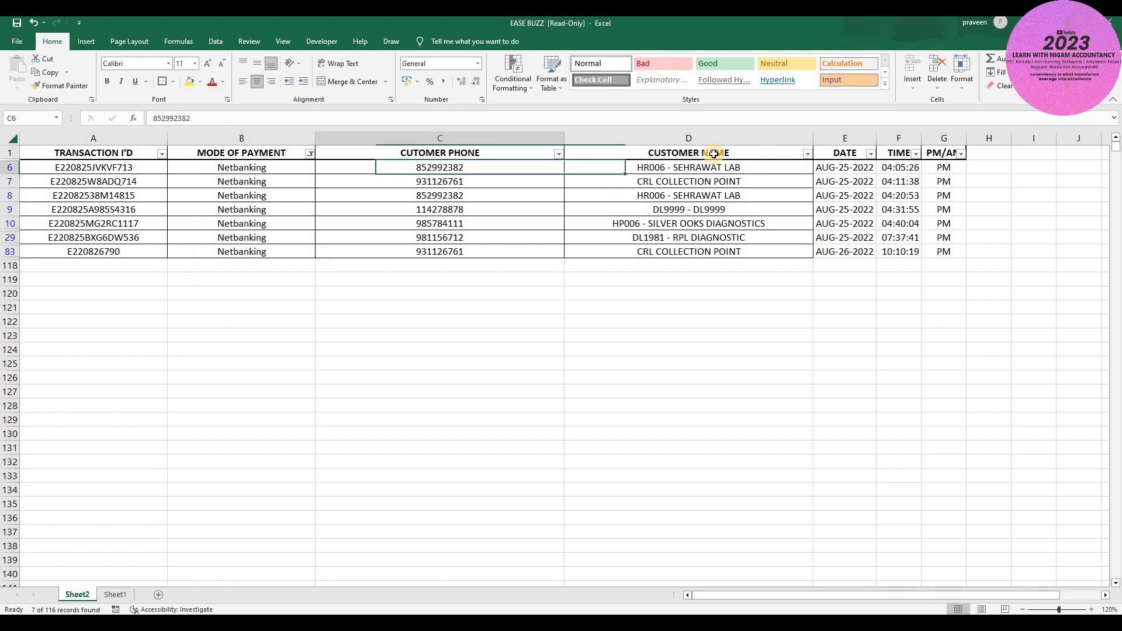
pyautogui.press('Right')
pyautogui.press('Right')
pyautogui.press('Left')
pyautogui.press('Right')
pyautogui.press('Right')
pyautogui.press('Left')
pyautogui.press('Left')
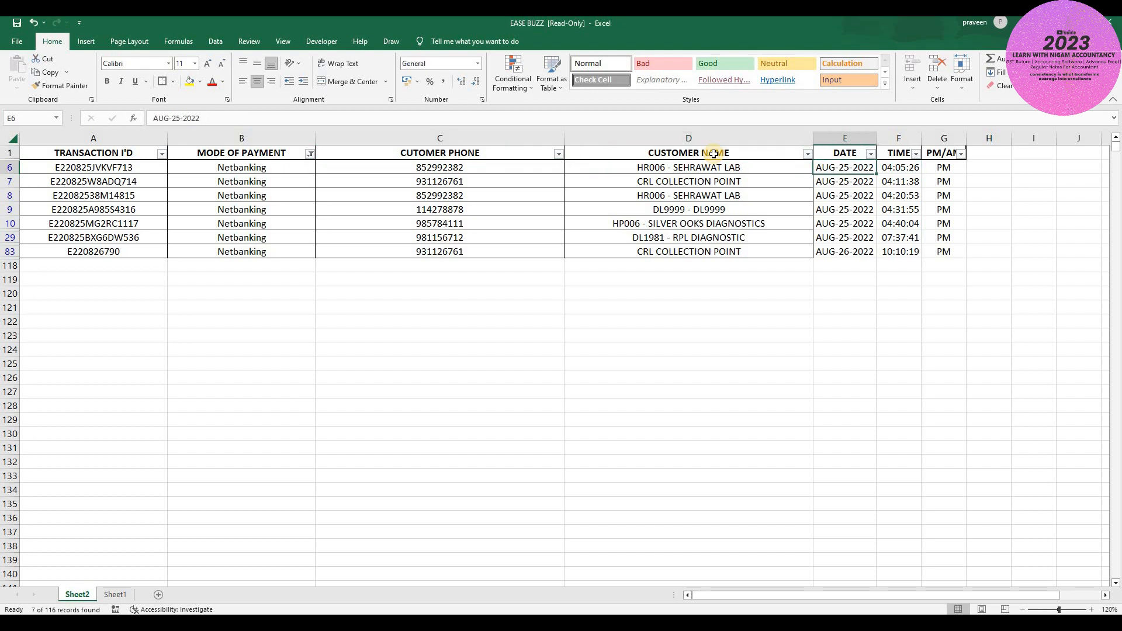
pyautogui.press('Down')
pyautogui.press('Down')
pyautogui.press('Down')
pyautogui.press('Down')
pyautogui.press('Down')
pyautogui.press('Down')
pyautogui.press('Down')
pyautogui.press('Up')
pyautogui.press('Up')
pyautogui.press('Up')
pyautogui.press('Up')
pyautogui.press('Up')
pyautogui.press('Up')
pyautogui.press('Up')
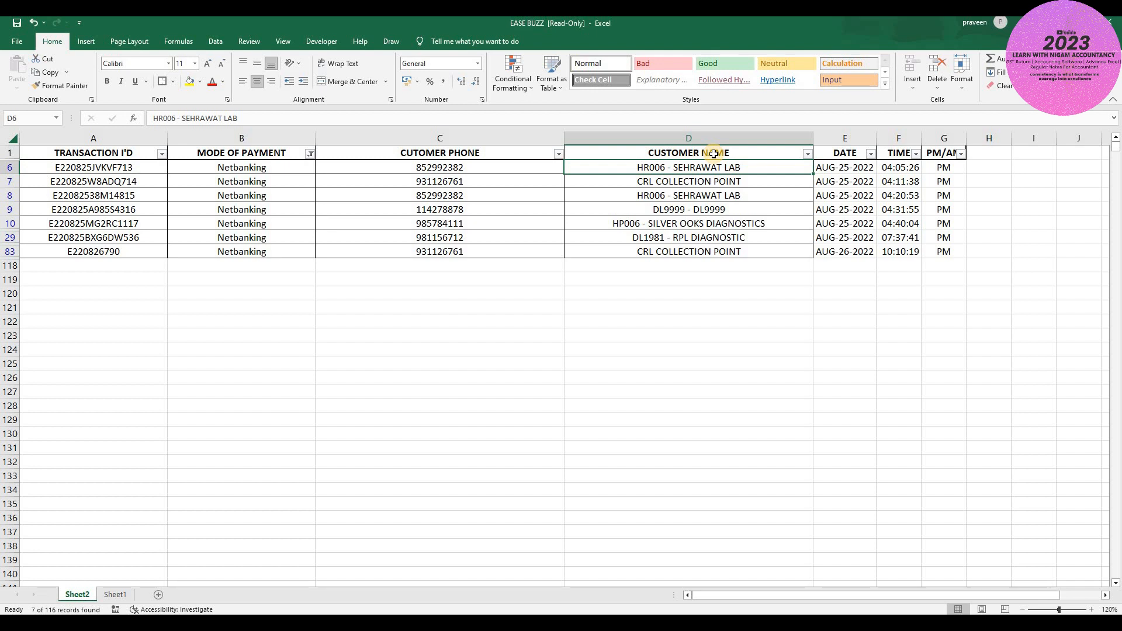
# - Remove the filters to show all rows and return to the TRANSACTION I'D heading
pyautogui.hotkey('ctrl', 'shift', 'l')
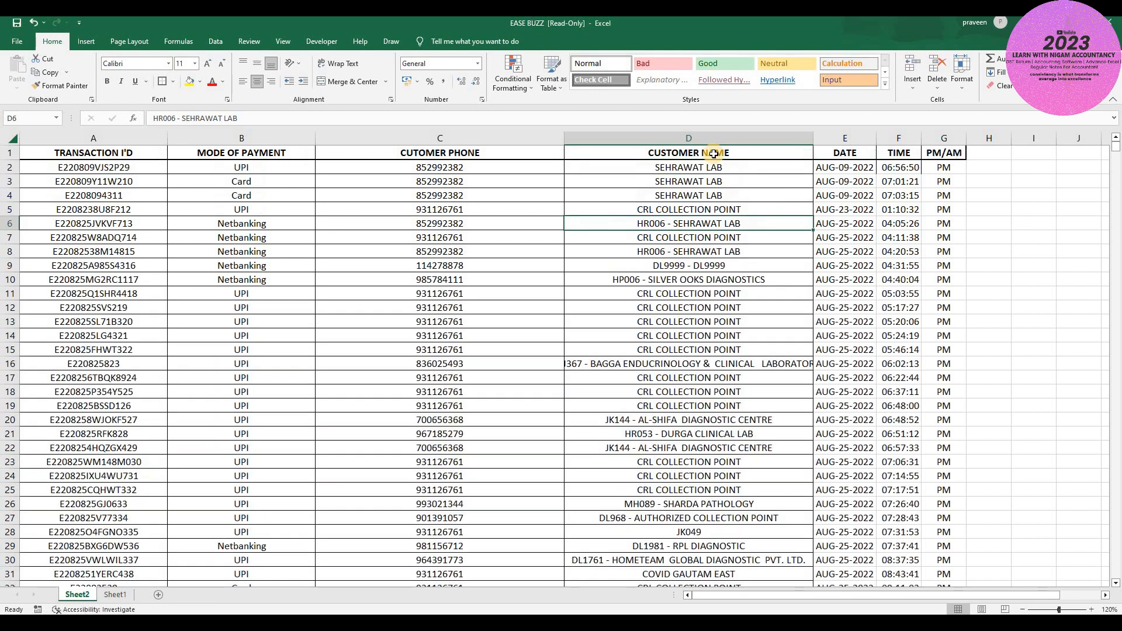
pyautogui.press('Left')
pyautogui.press('Left')
pyautogui.press('Left')
pyautogui.press('Up')
pyautogui.press('Up')
pyautogui.press('Up')
pyautogui.press('Up')
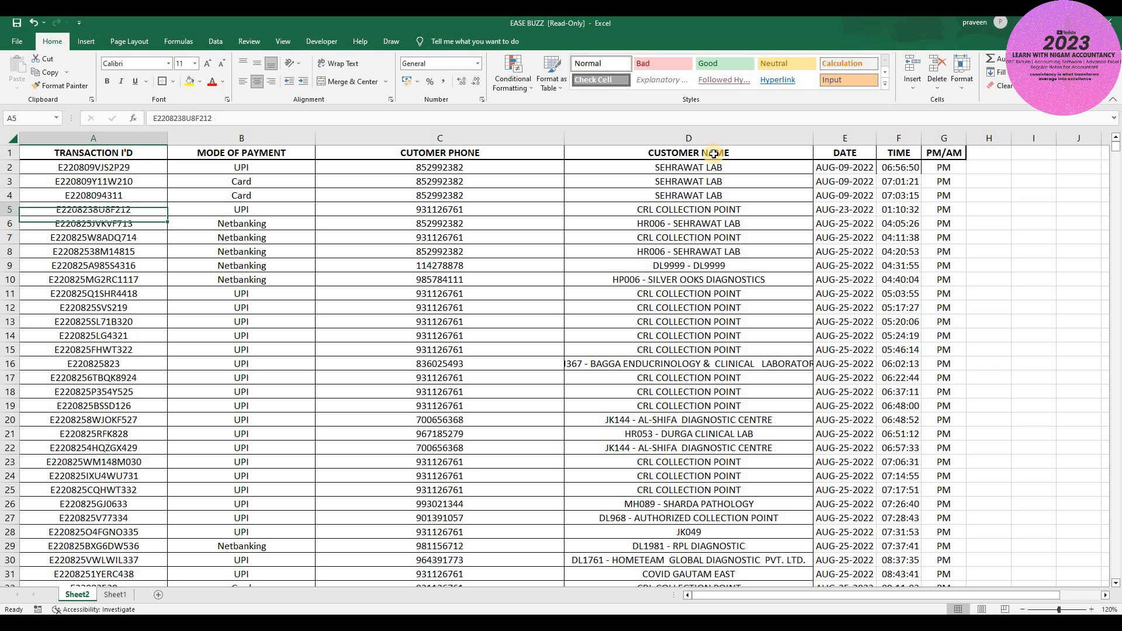
pyautogui.press('Up')
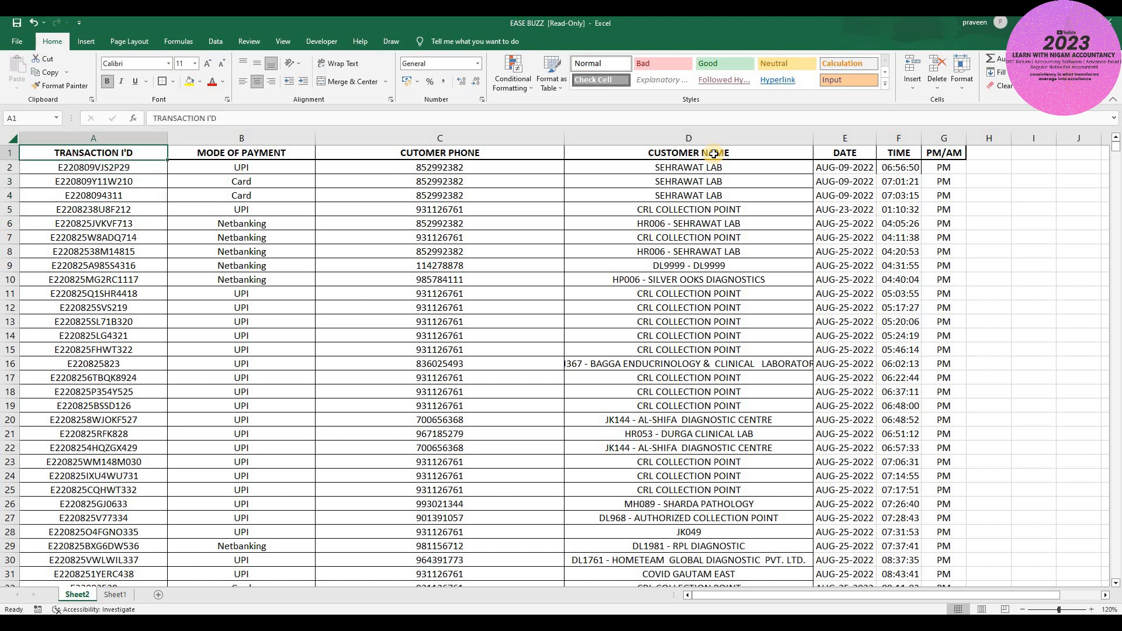